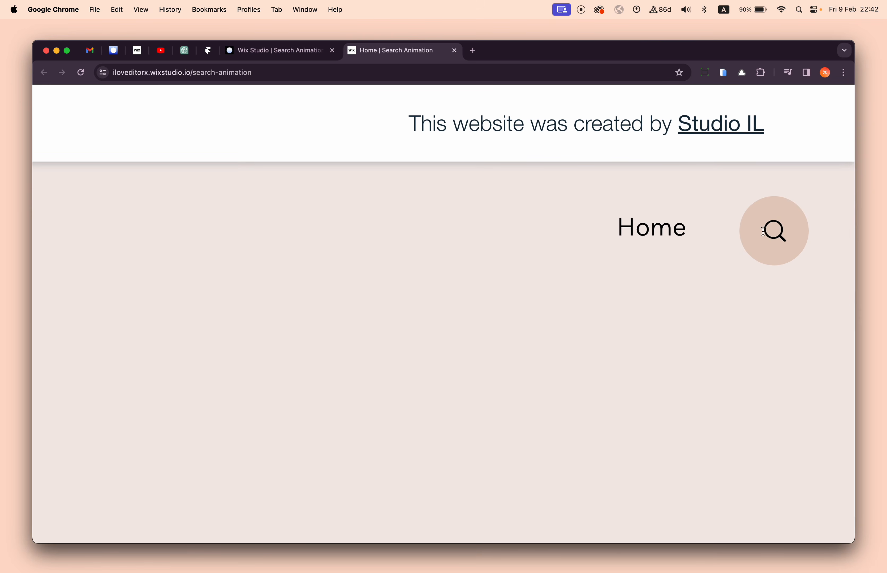
- Test the live site's expanding search by entering "m" and "sa", and collapse it again
click(762, 231)
text(m)
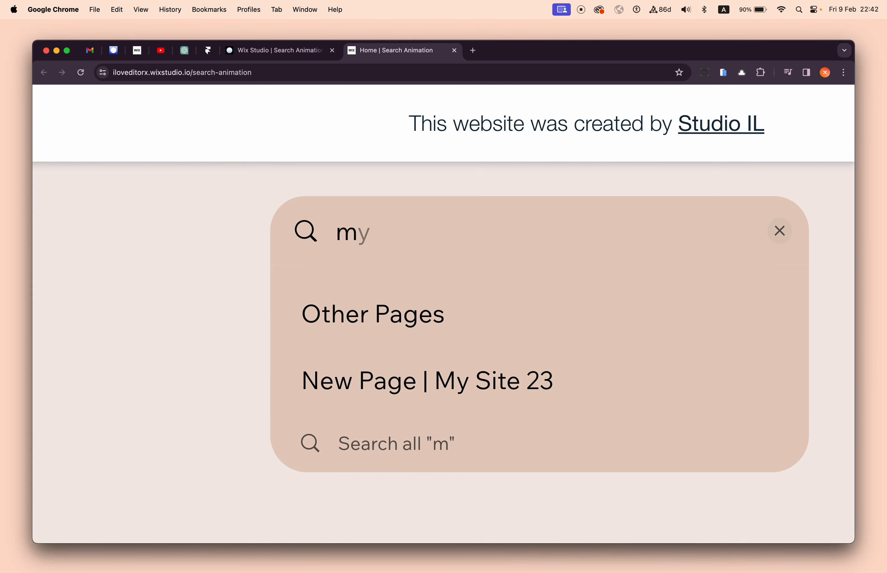
key(BackSpace)
text(sa)
key(BackSpace)
key(BackSpace)
text(m)
click(156, 210)
scroll(316, 219, down, 5)
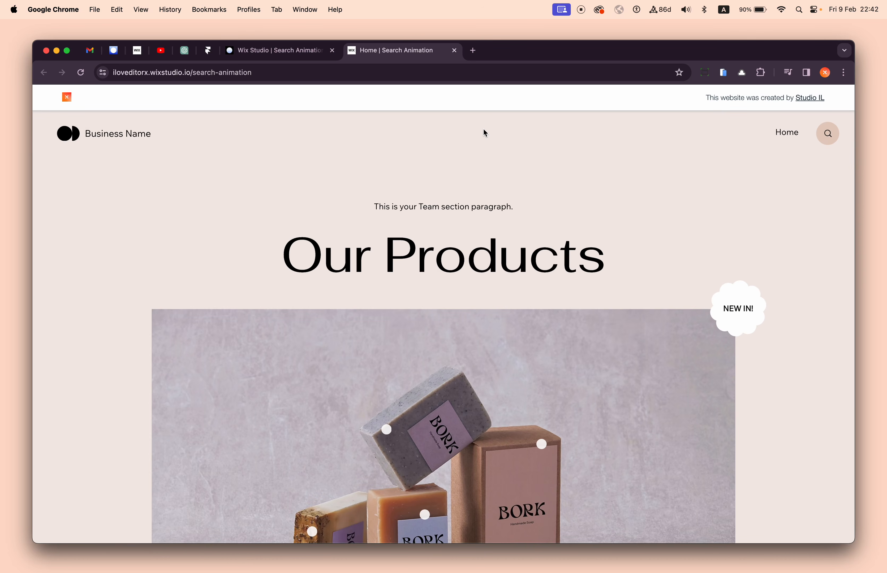
- Test keyboard focus through the live site's header to expand the search bar, and collapse it again
key(Tab)
key(Tab)
key(Tab)
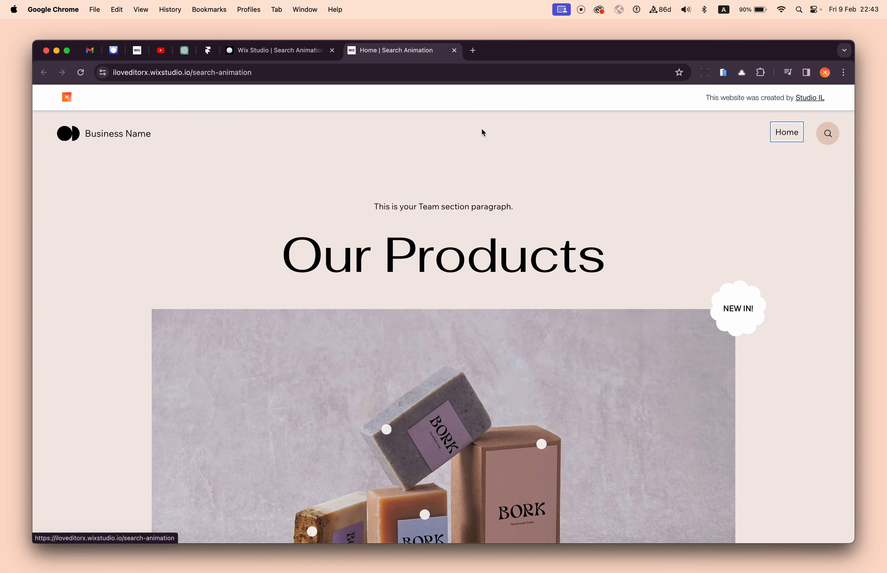
key(Tab)
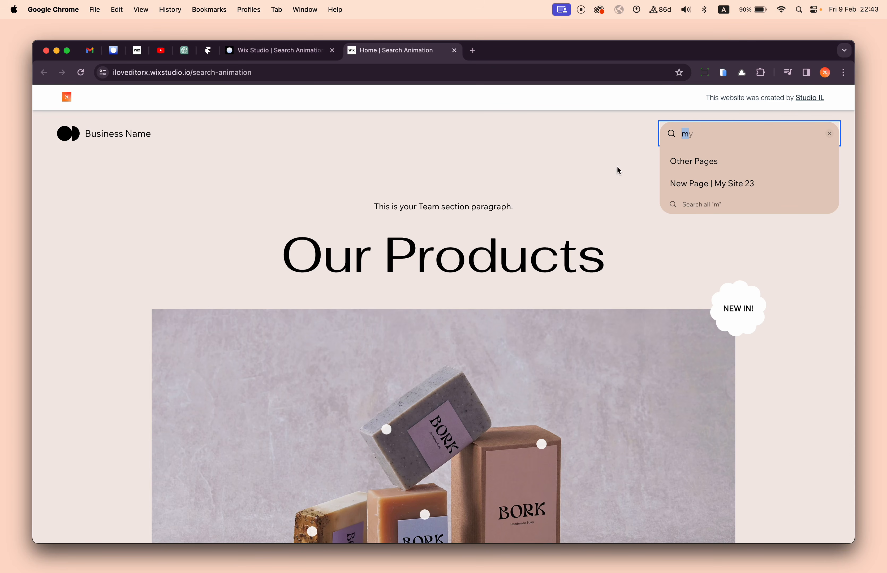
click(581, 148)
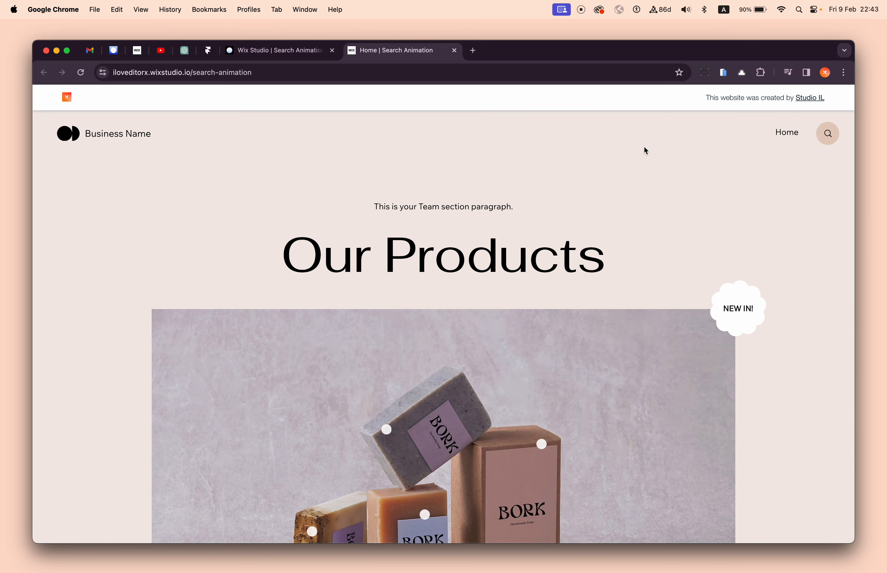
- Preview the site in the phone simulator, test the expanding search in its mobile menu, and deactivate the simulator
click(723, 72)
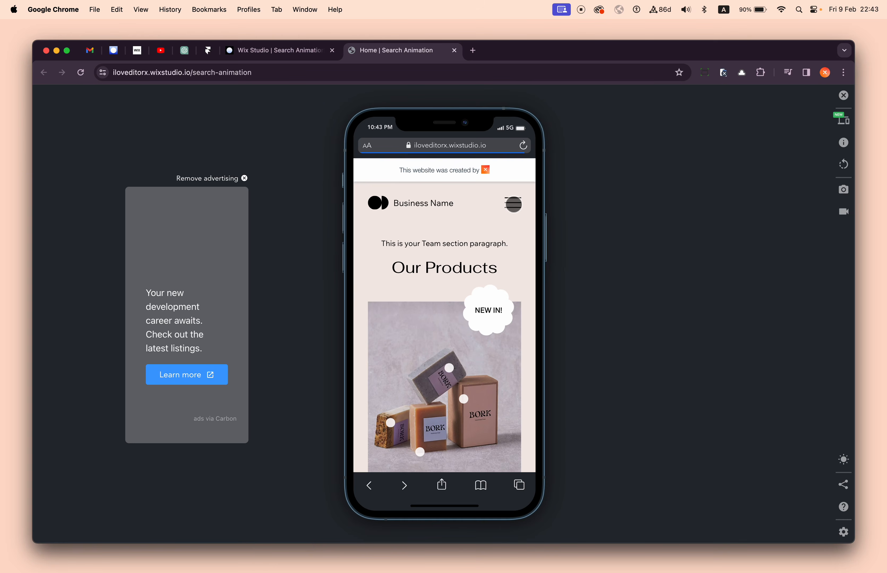
click(513, 204)
click(374, 201)
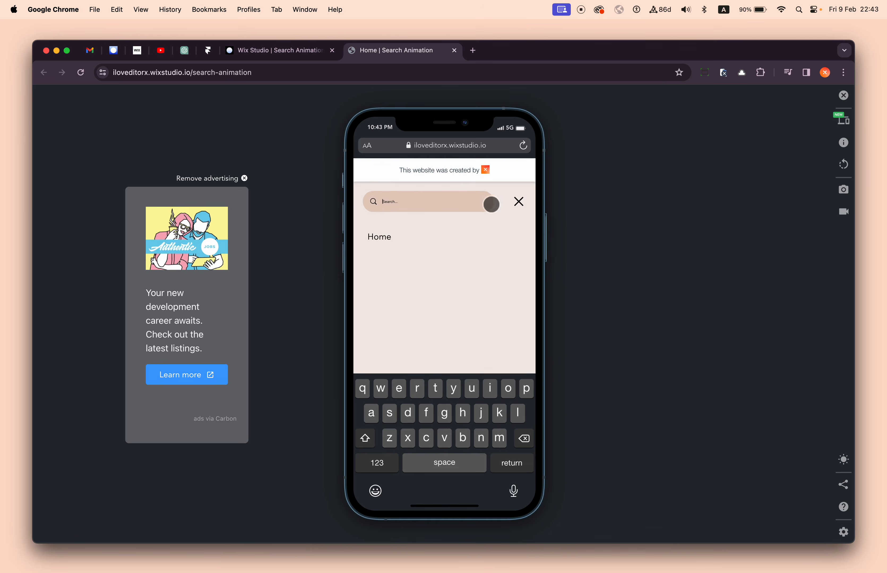
click(470, 256)
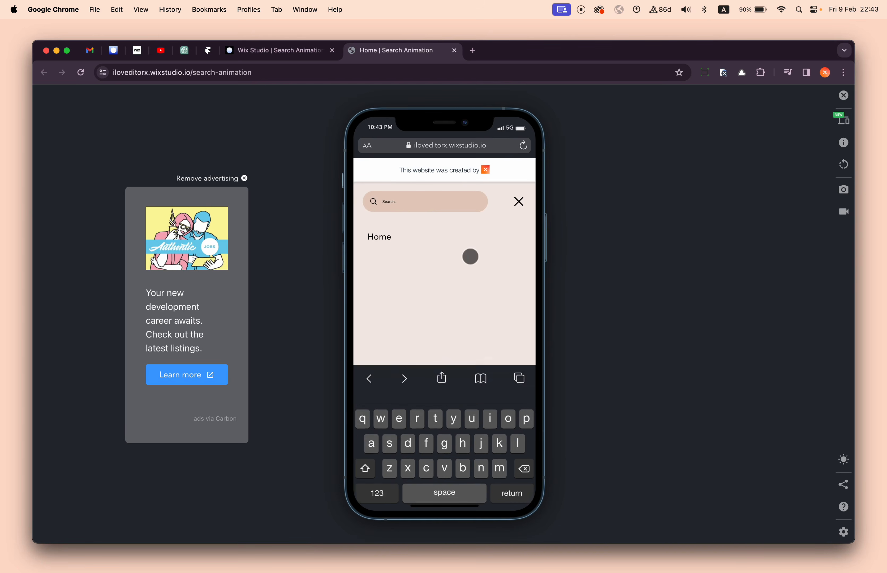
click(843, 96)
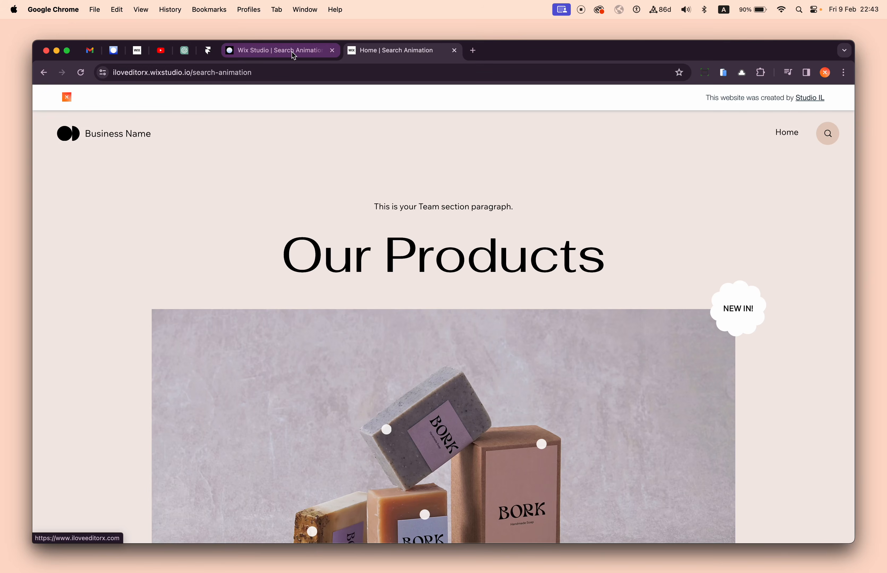
- Switch to the Wix Studio editor and place the "Enter search term" site search bar in the middle of the header
click(291, 52)
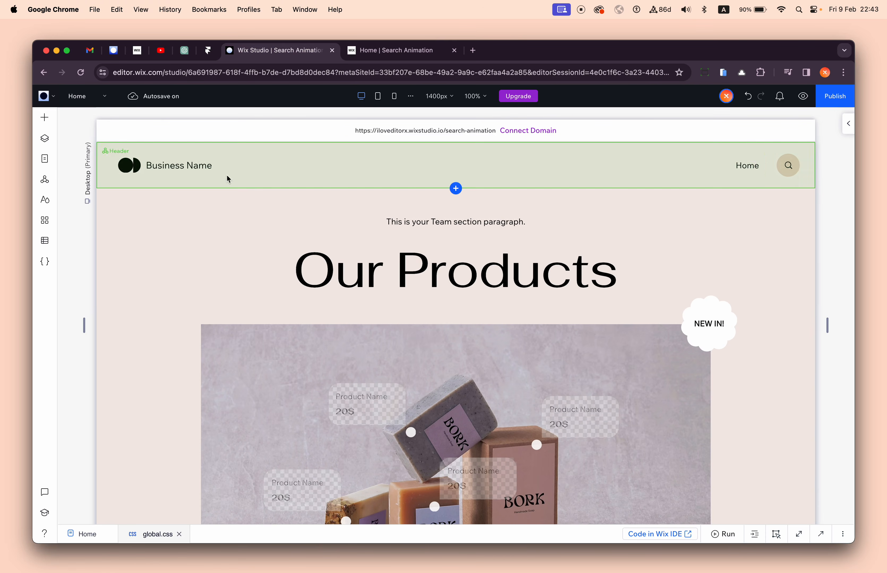
click(45, 118)
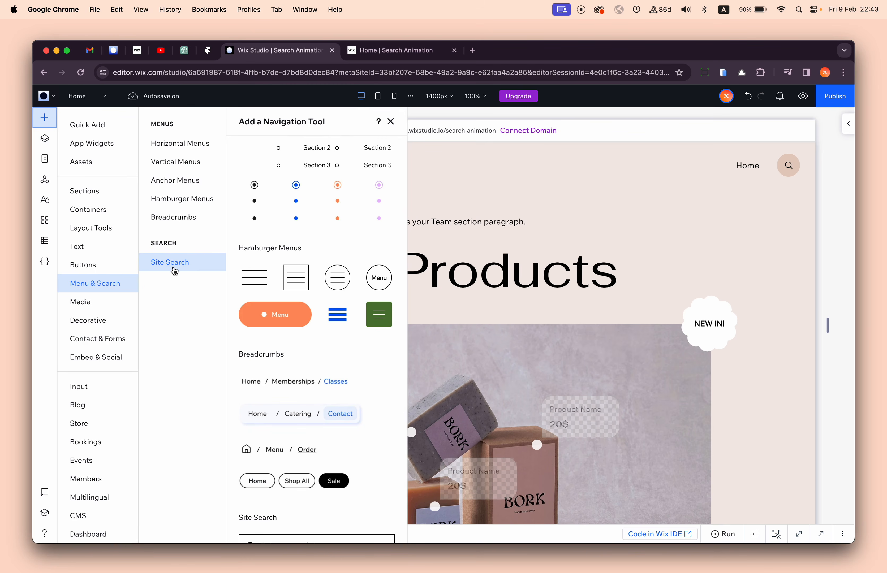
scroll(282, 439, down, 3)
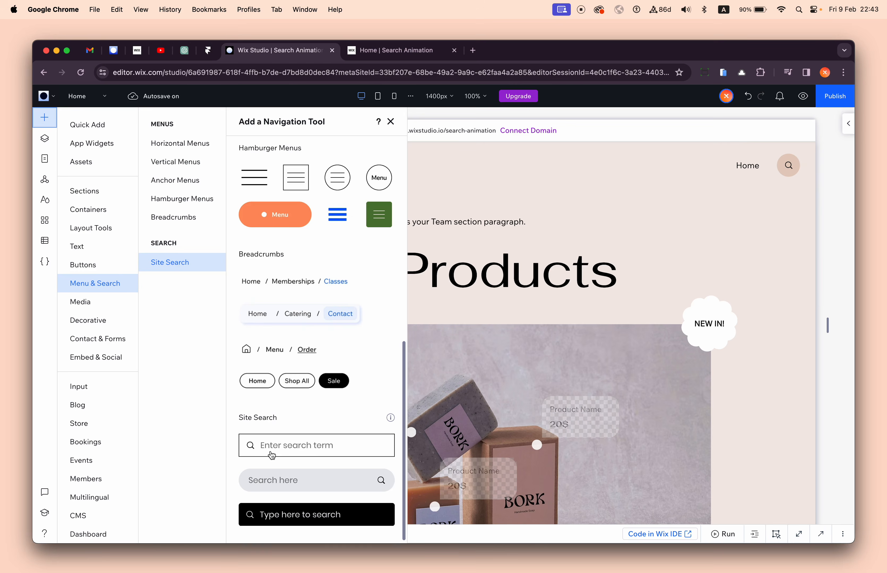
drag(261, 451, 473, 167)
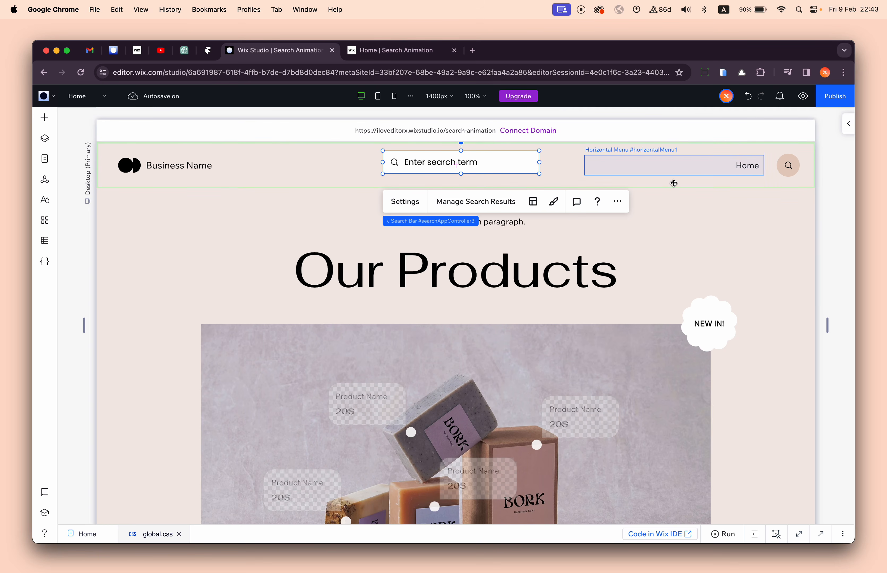
click(847, 124)
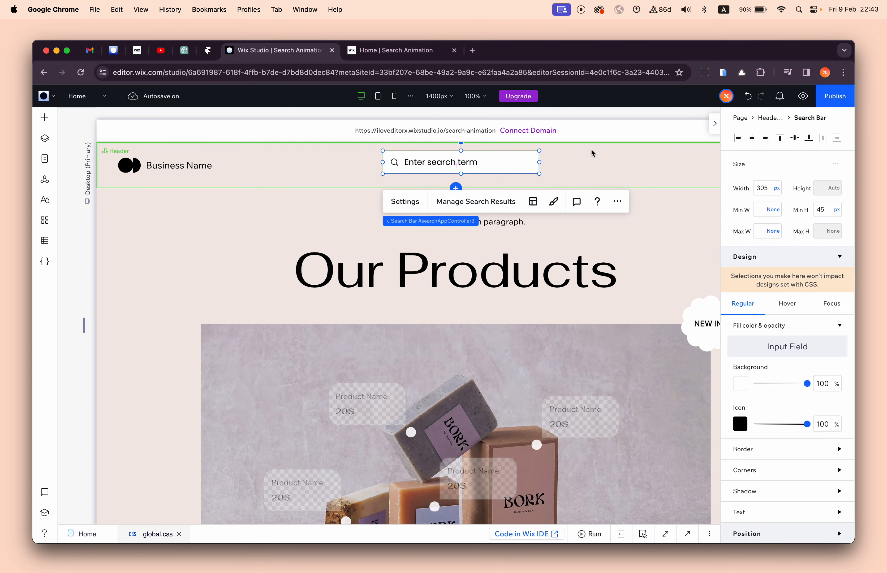
drag(512, 165, 511, 170)
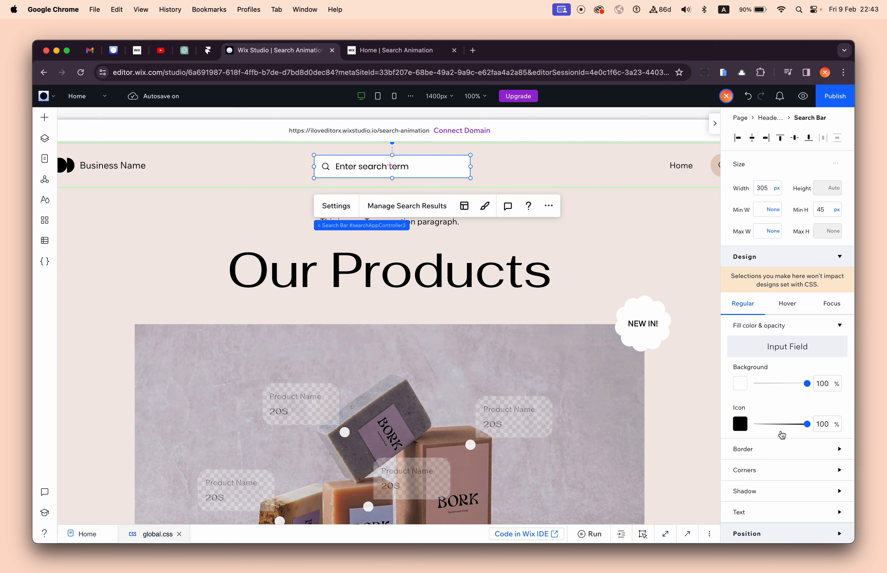
- Remove bold from the new search bar's text and set its font to Wix Madefor Text Medium
click(793, 497)
scroll(793, 495, down, 5)
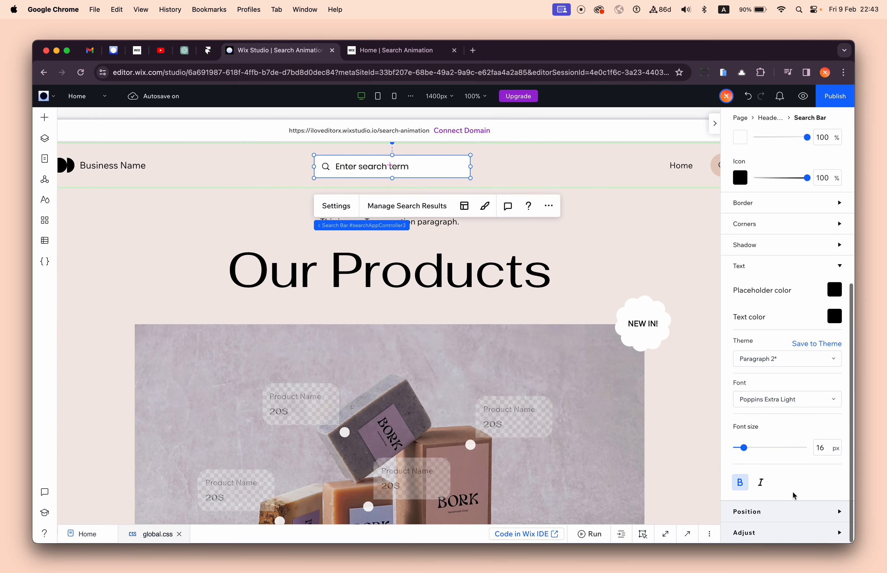
click(740, 483)
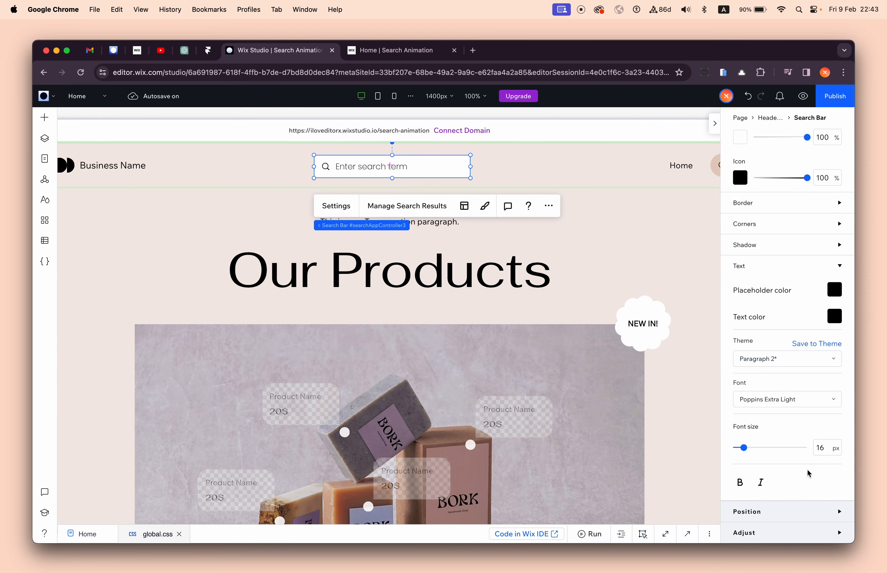
click(796, 400)
text(2)
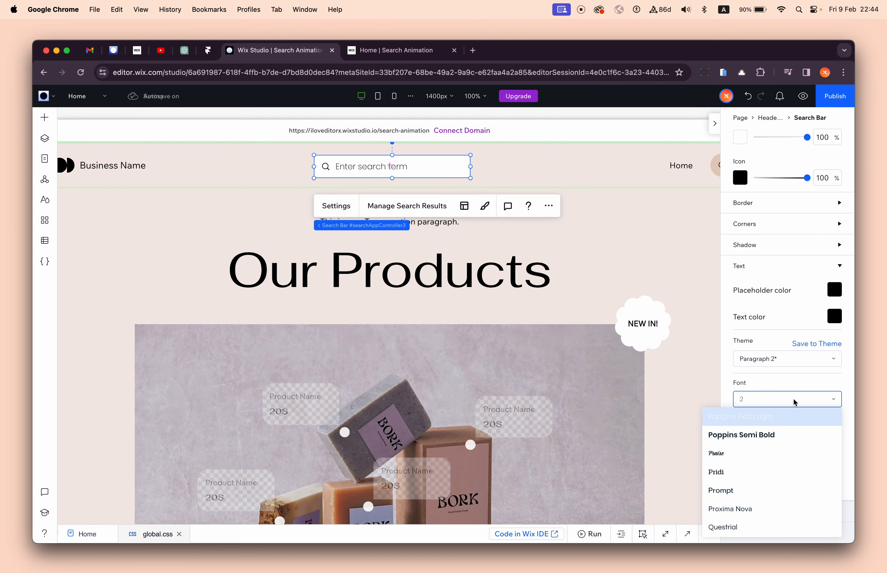
key(super+a)
text(Wo)
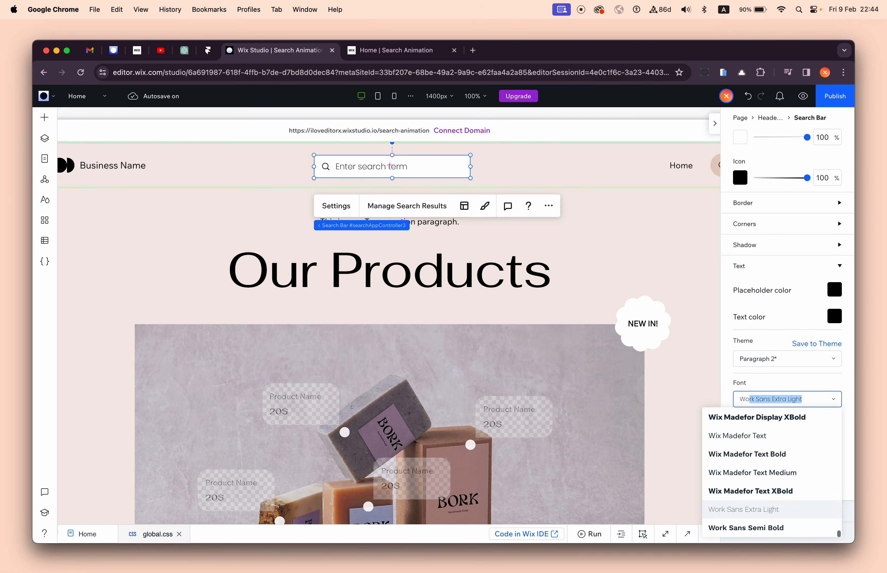
key(BackSpace)
key(BackSpace)
text(ix Madefor Display)
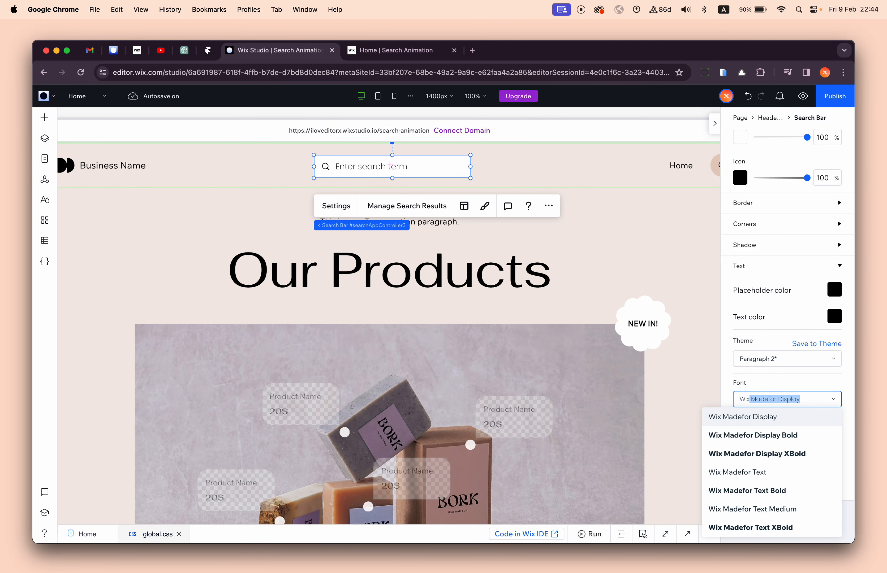
scroll(802, 433, up, 1)
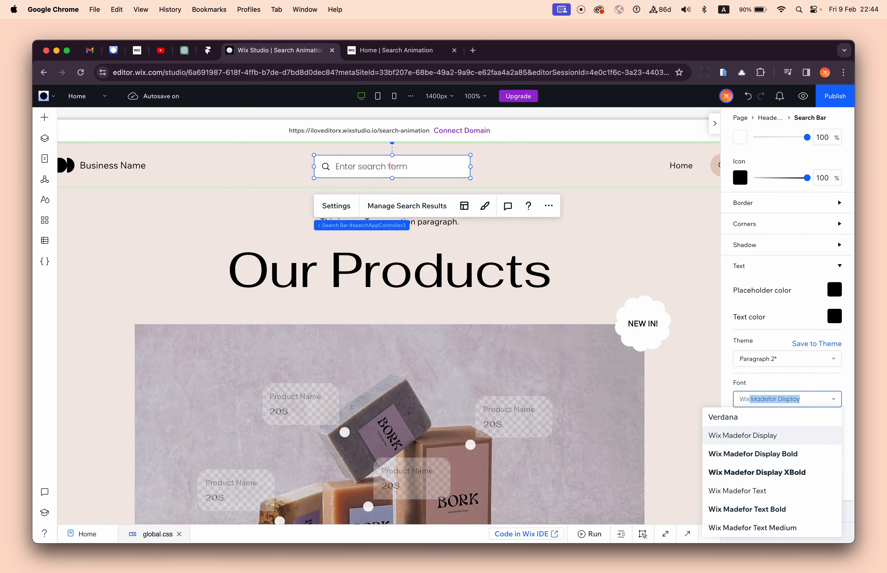
scroll(771, 447, down, 1)
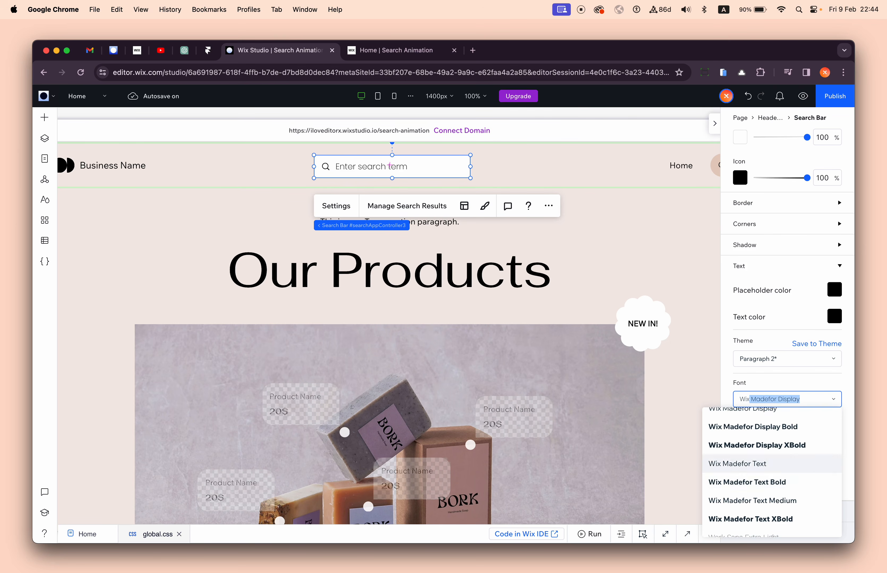
scroll(795, 470, down, 1)
click(795, 479)
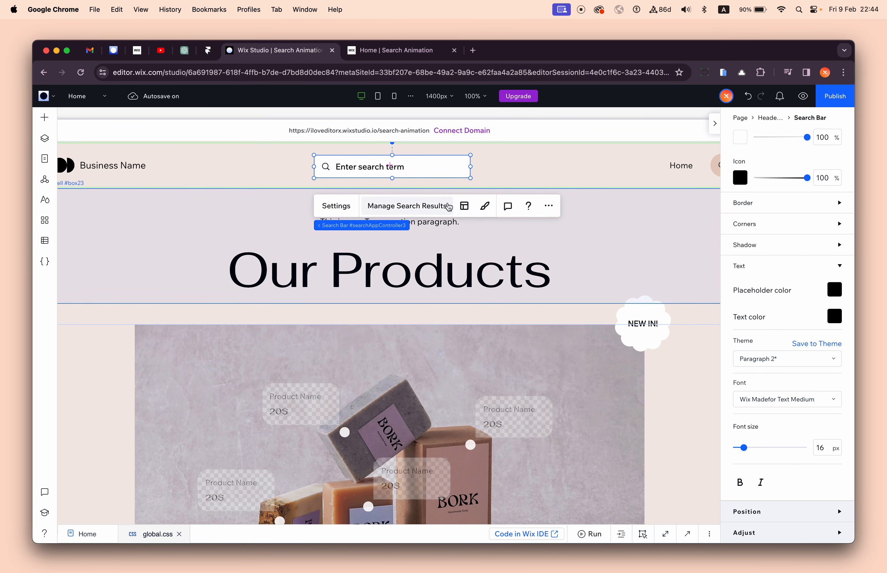
- Examine the search bar's layout options for icon alignment, icon padding and text alignment
click(464, 205)
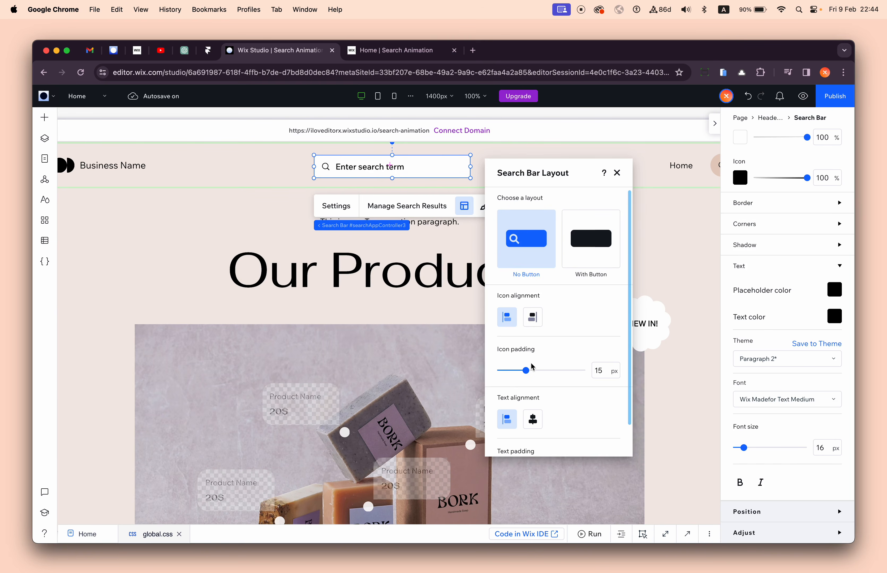
drag(526, 372, 525, 372)
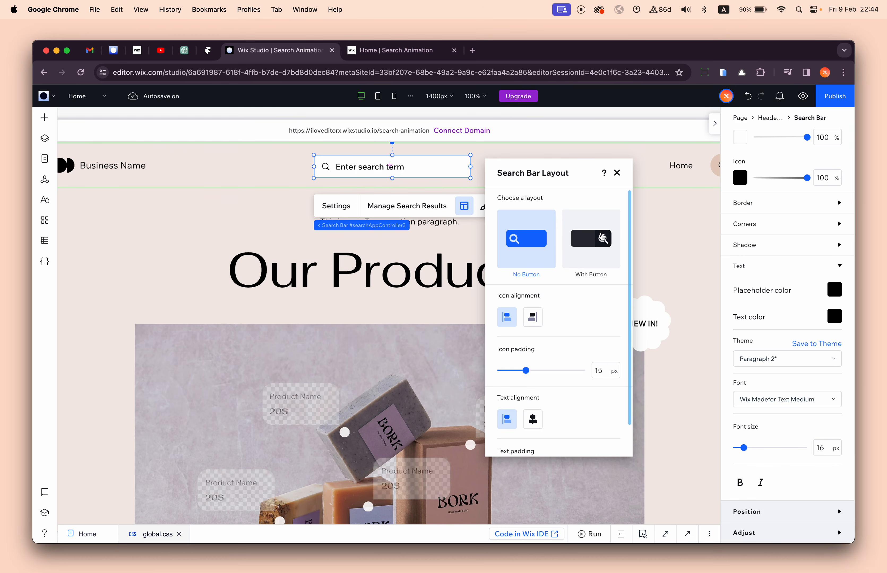
click(617, 173)
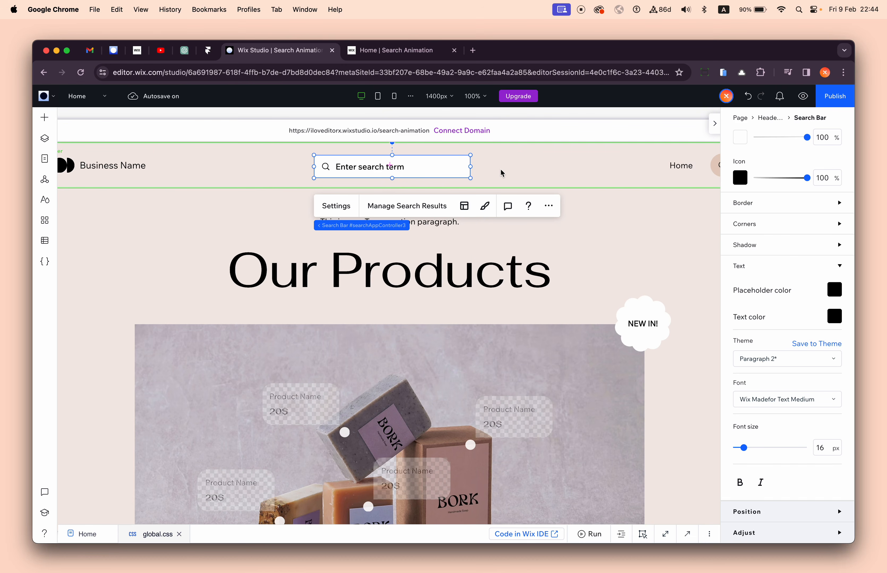
- Set the search bar's background opacity to 0% for both the regular and hover states
scroll(768, 296, up, 10)
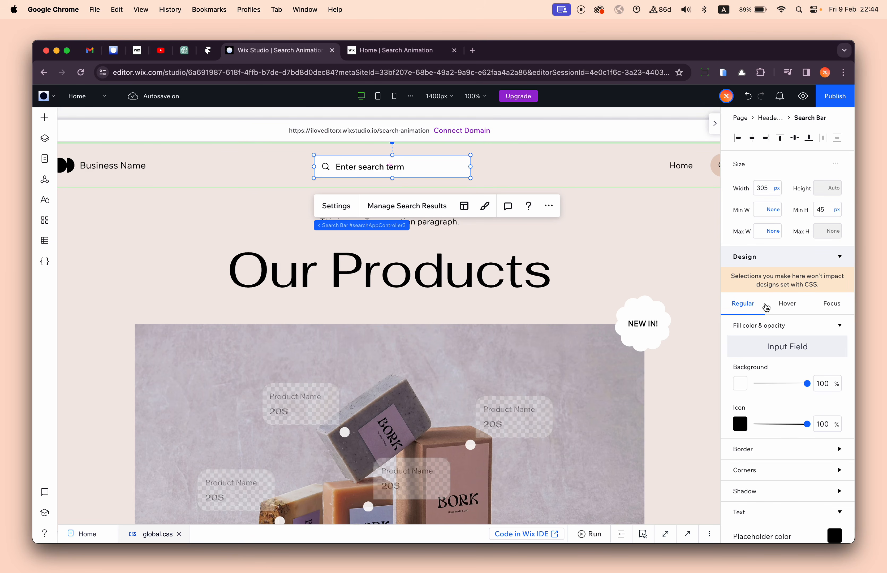
click(822, 384)
text(2)
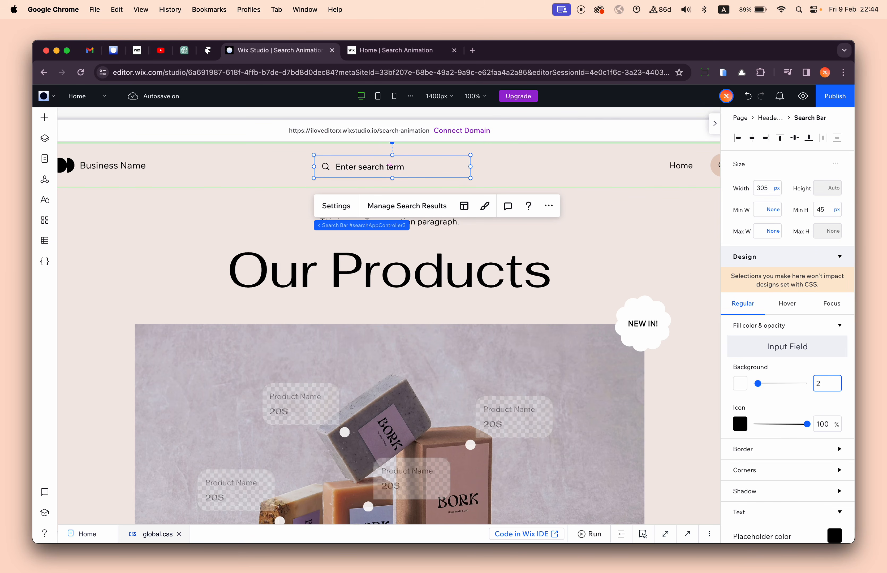
click(796, 367)
click(787, 305)
click(823, 387)
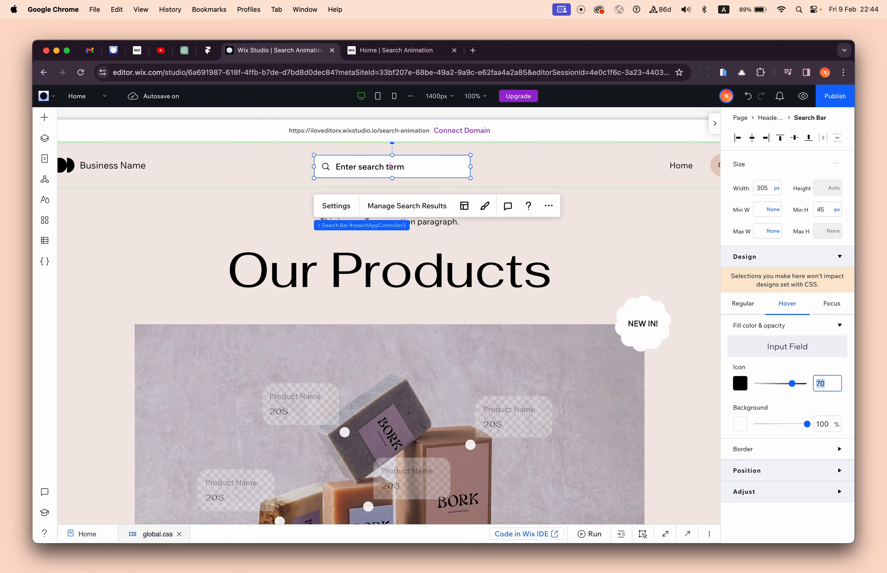
click(824, 429)
text(0)
key(Return)
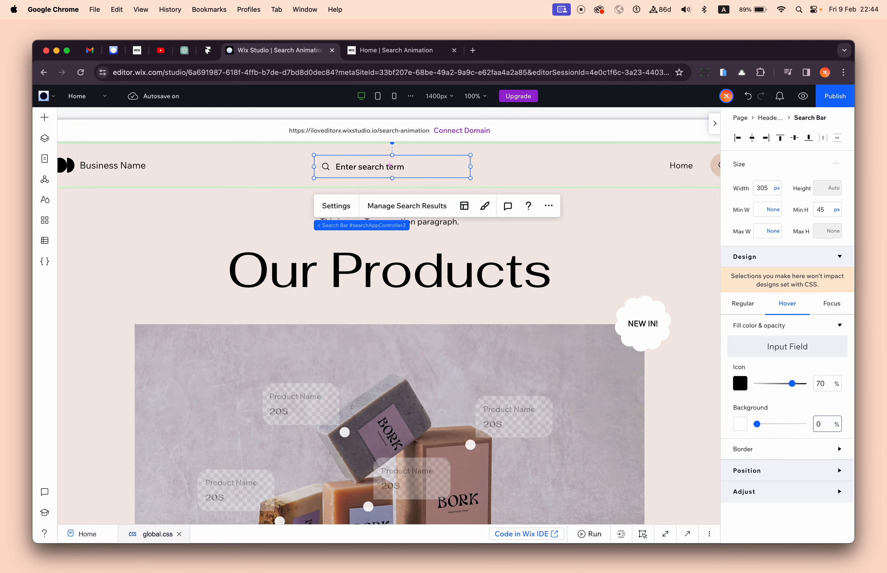
click(750, 308)
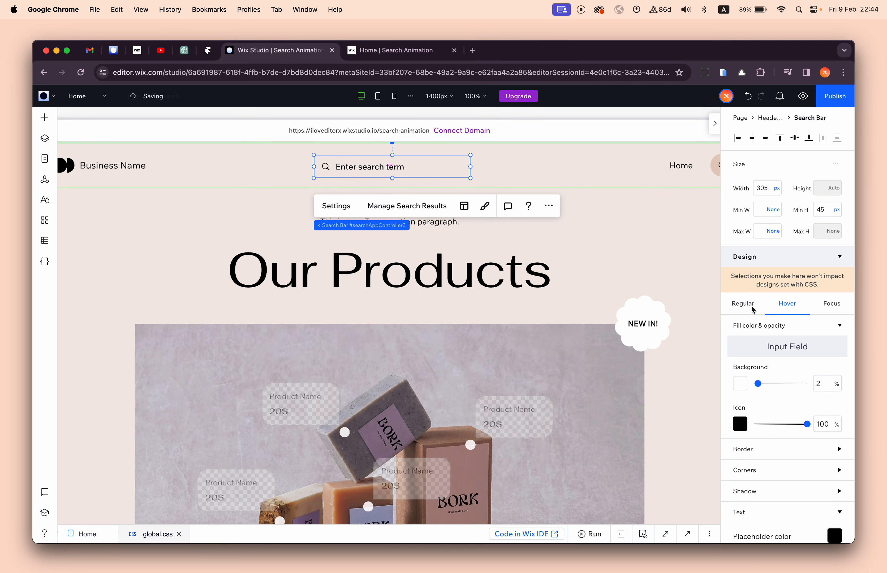
drag(759, 388, 752, 387)
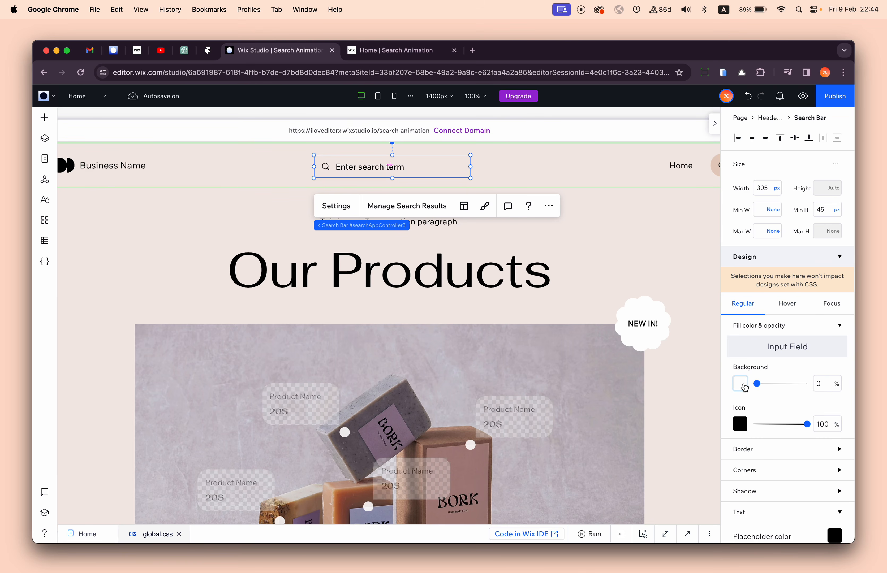
- Set the header search bar's background color in the focus state to #E5CEC0
scroll(684, 174, right, 3)
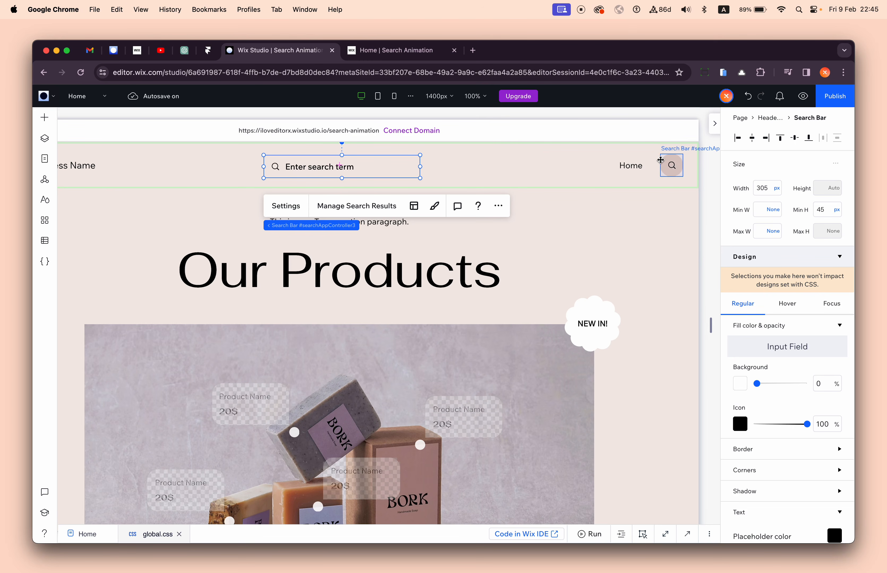
scroll(401, 165, left, 2)
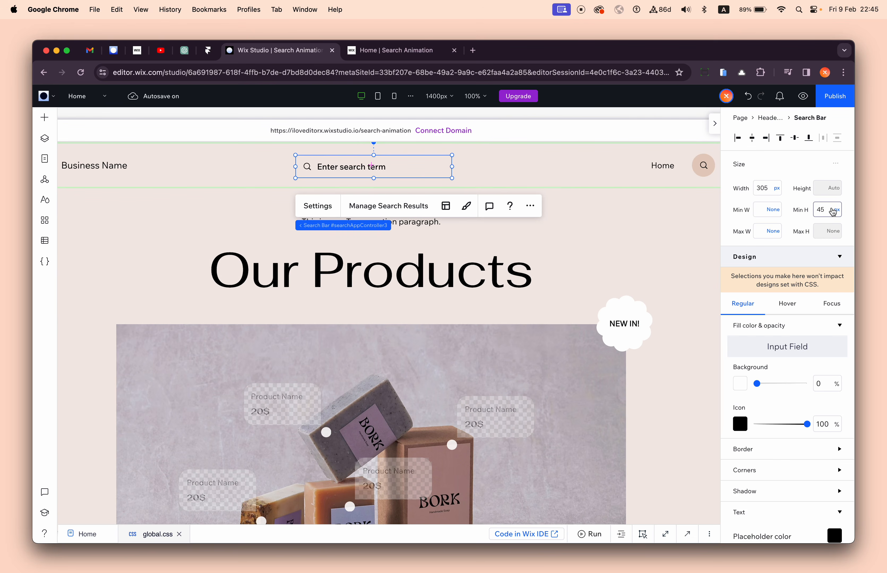
click(790, 302)
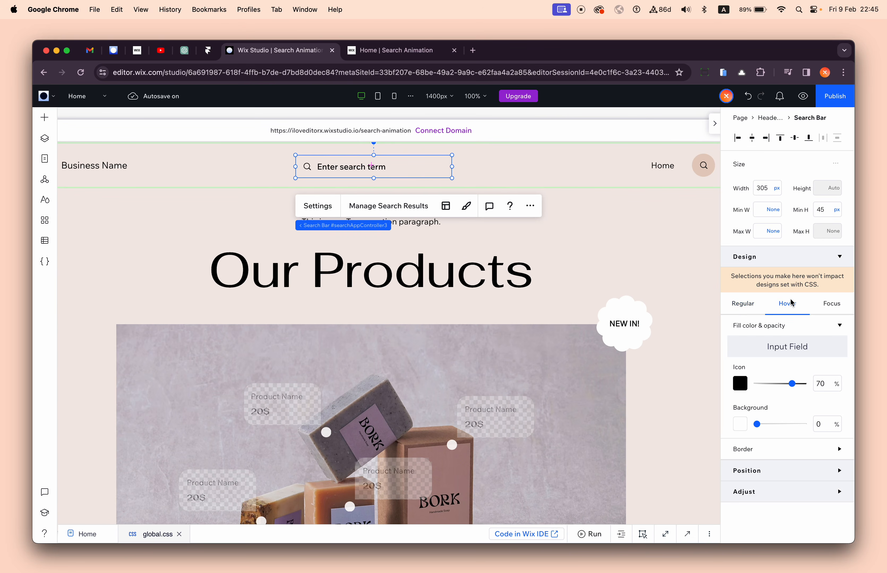
click(830, 309)
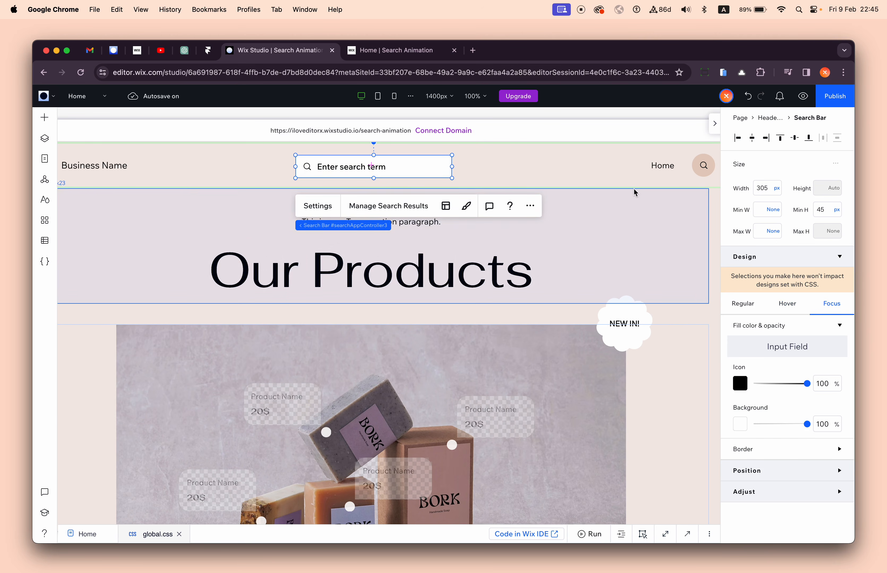
click(740, 424)
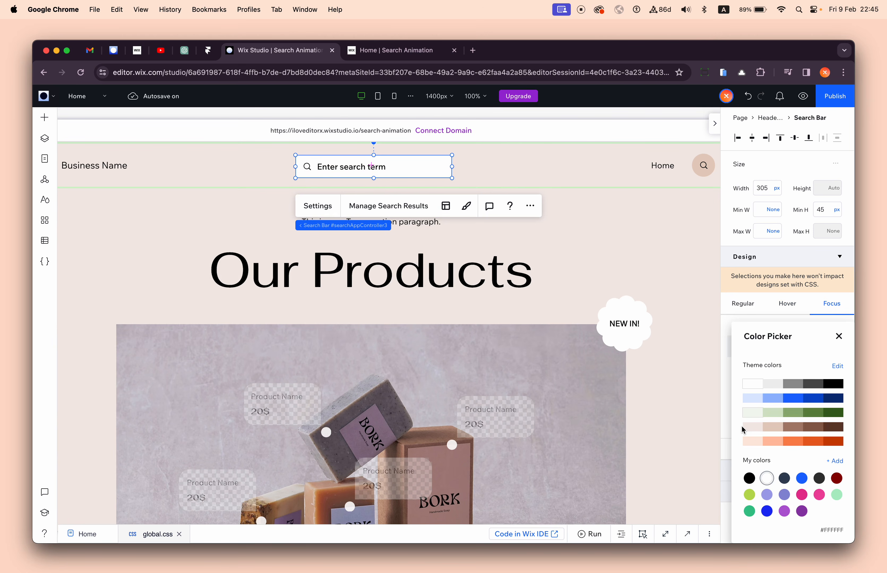
click(773, 428)
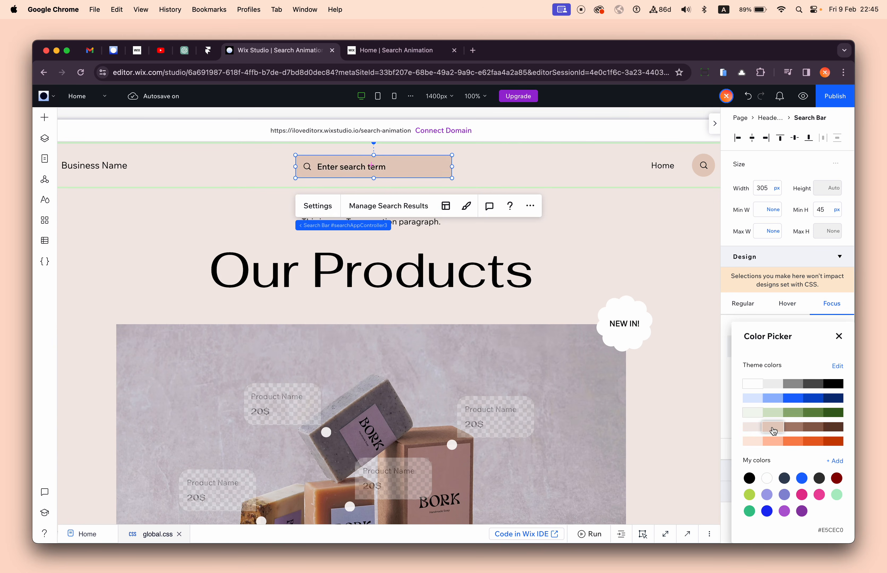
click(839, 336)
- Round all four corners of the search bar to a 14 px radius in its regular state
click(743, 304)
scroll(767, 433, down, 3)
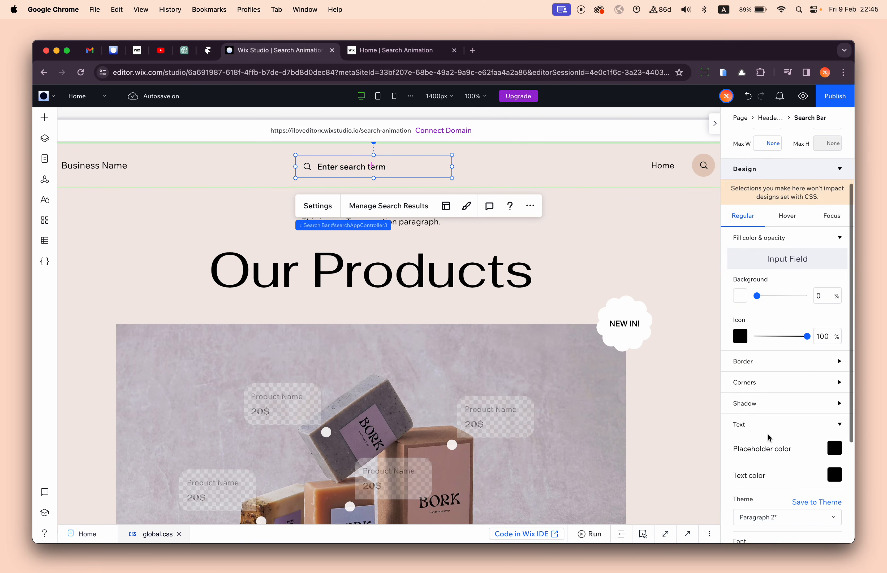
click(758, 385)
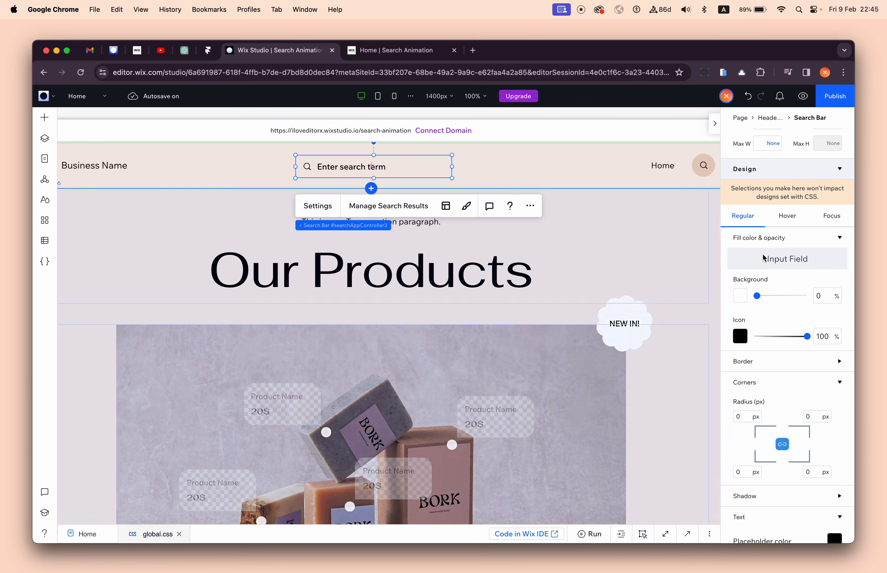
scroll(782, 335, up, 3)
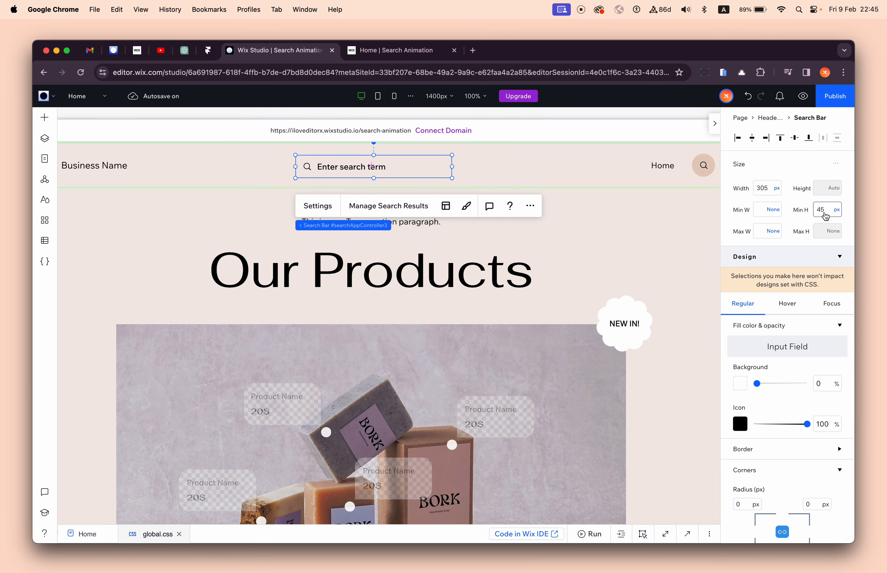
scroll(782, 372, down, 3)
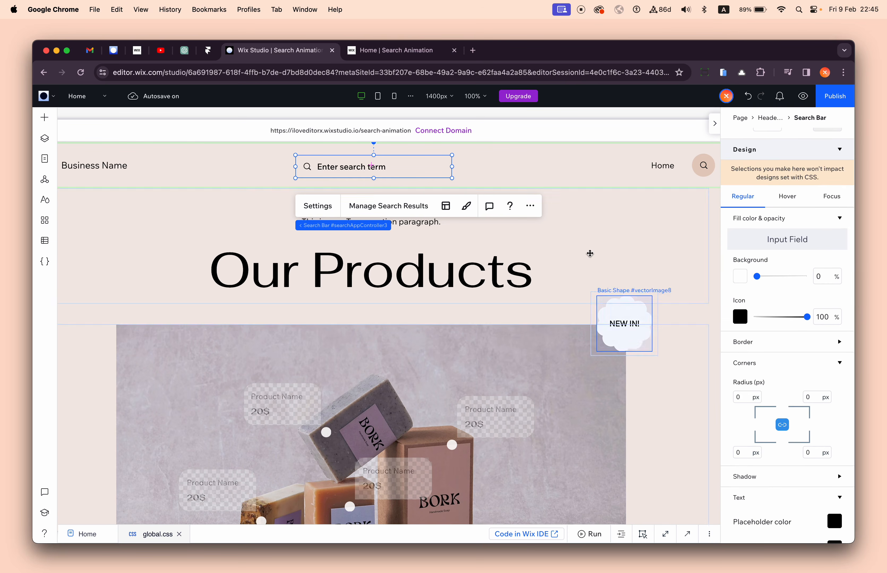
scroll(756, 335, up, 3)
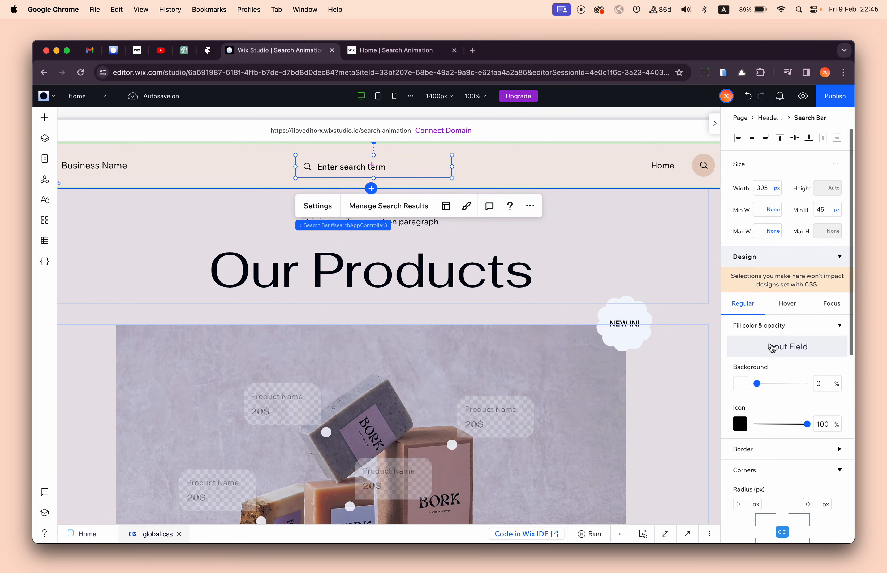
scroll(792, 391, down, 5)
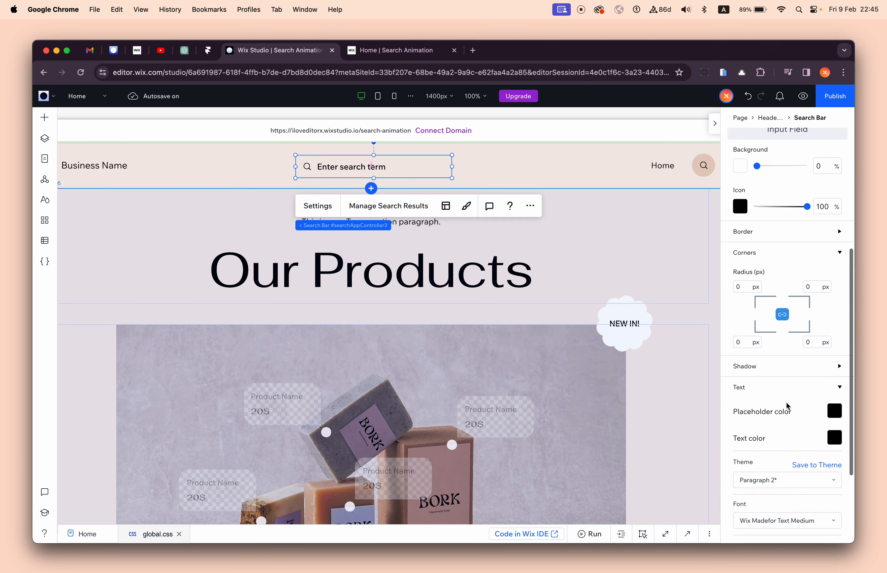
scroll(774, 392, up, 3)
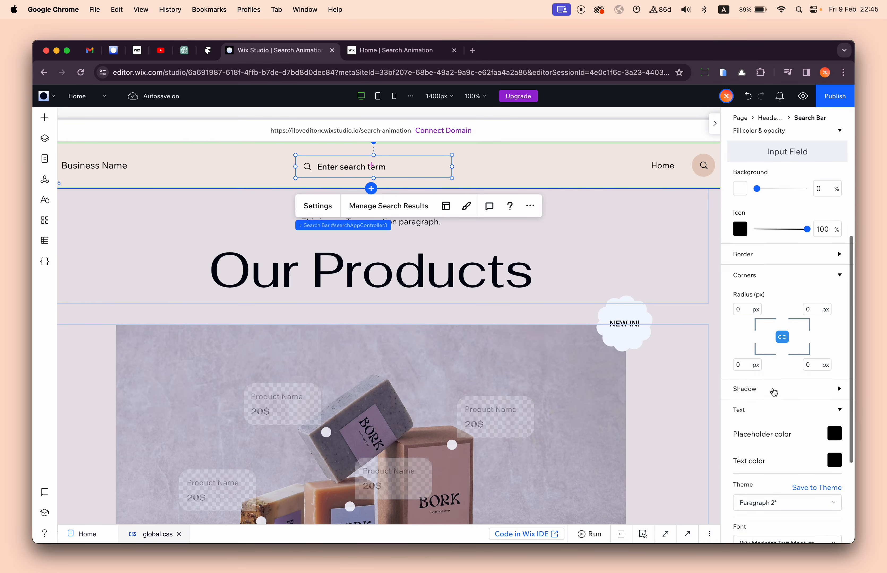
scroll(774, 392, down, 3)
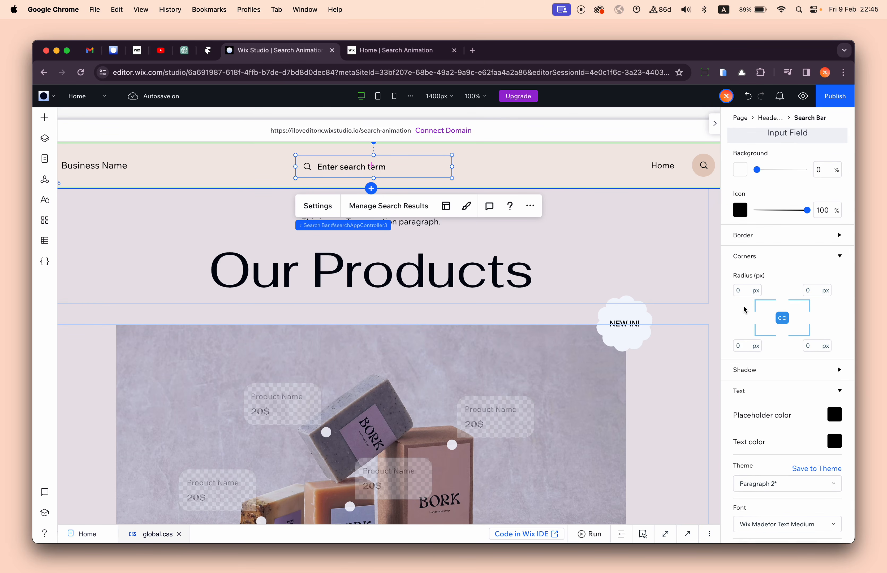
click(744, 292)
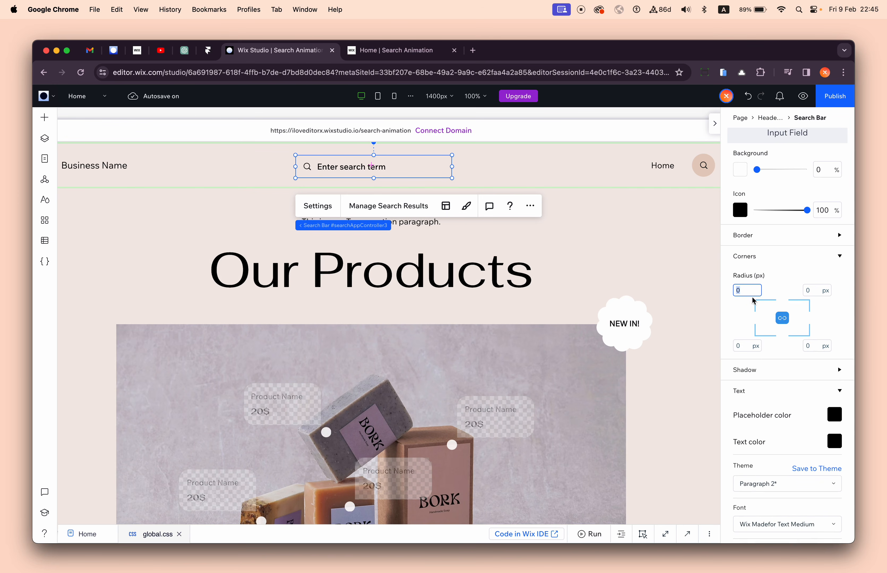
scroll(787, 277, up, 3)
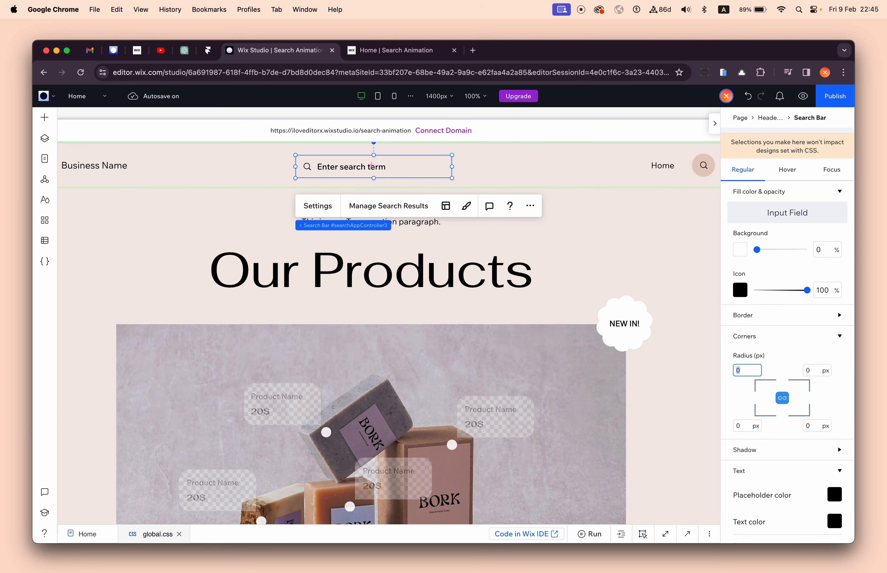
key(Return)
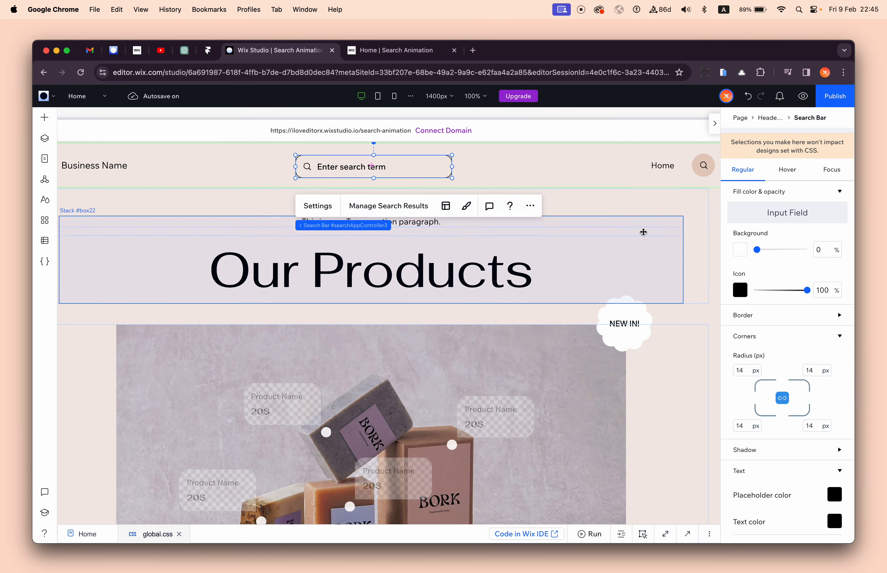
- Set the search bar's border style to None for the regular, hover and focus states
click(475, 180)
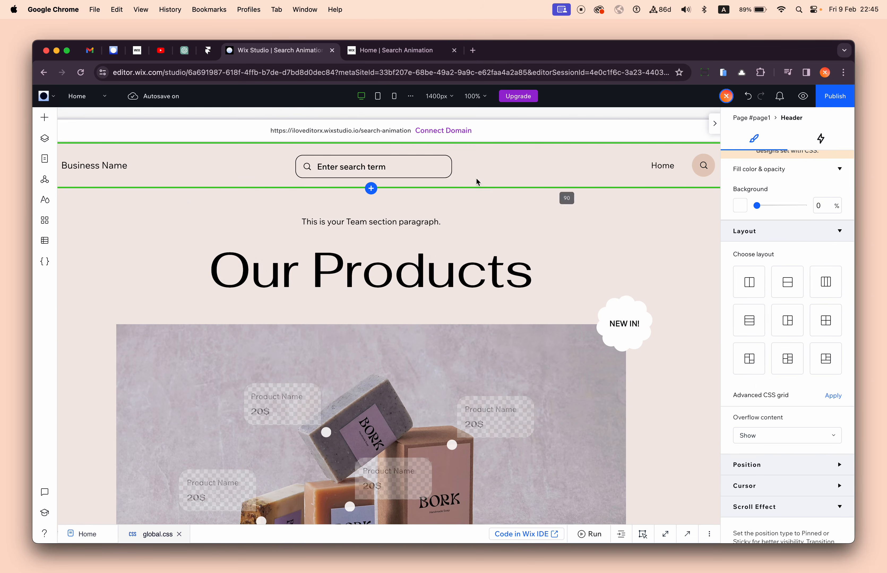
click(443, 169)
click(761, 431)
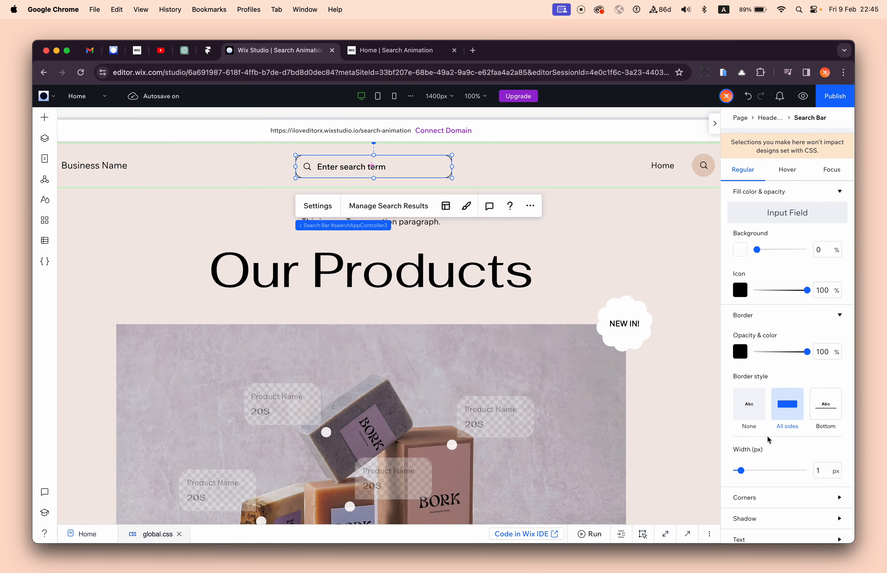
click(748, 409)
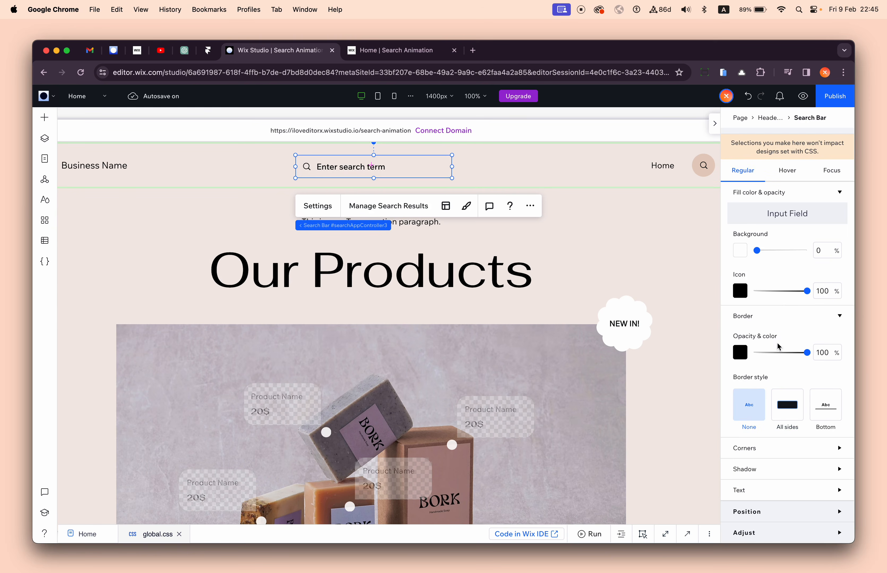
scroll(781, 267, up, 2)
click(787, 226)
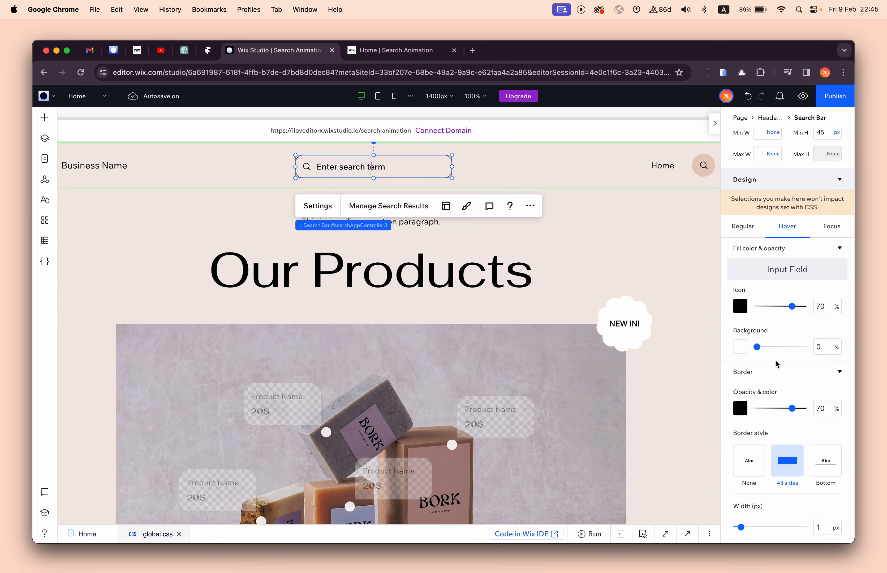
click(756, 466)
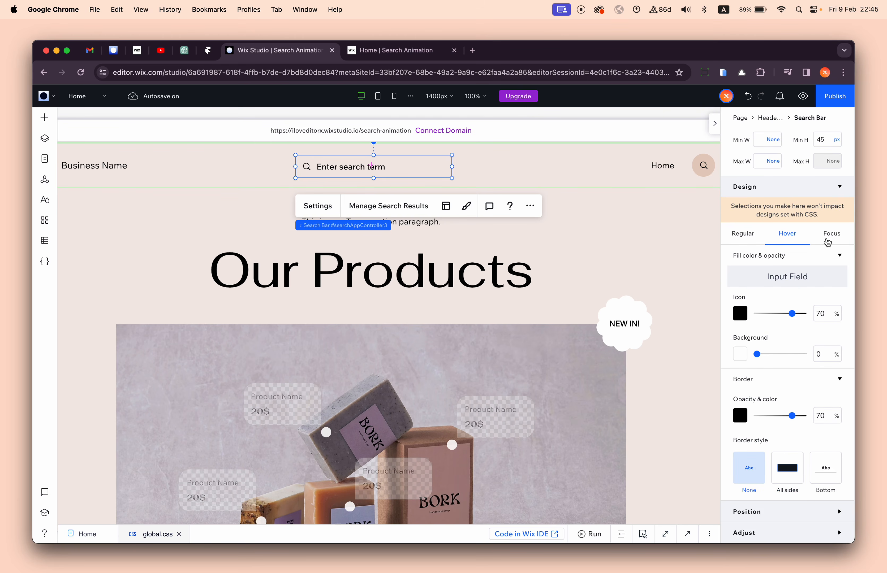
click(827, 235)
click(749, 462)
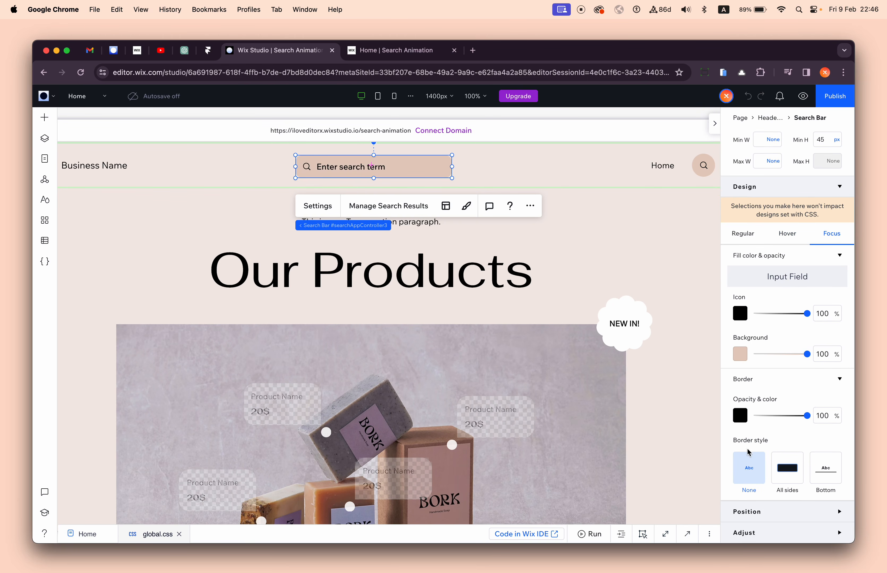
click(633, 222)
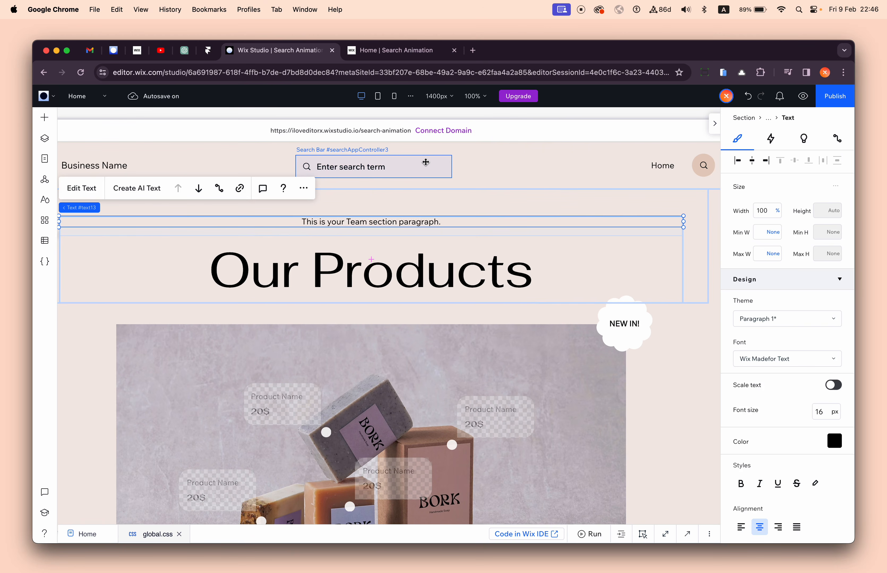
click(426, 163)
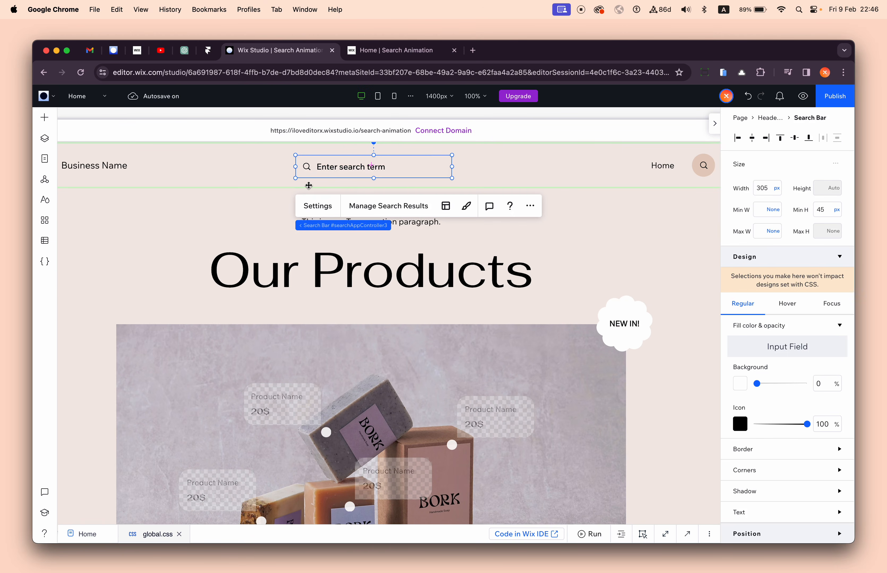
- Add a container to the header beside the business name and set its background color to #E5CEC0
click(44, 117)
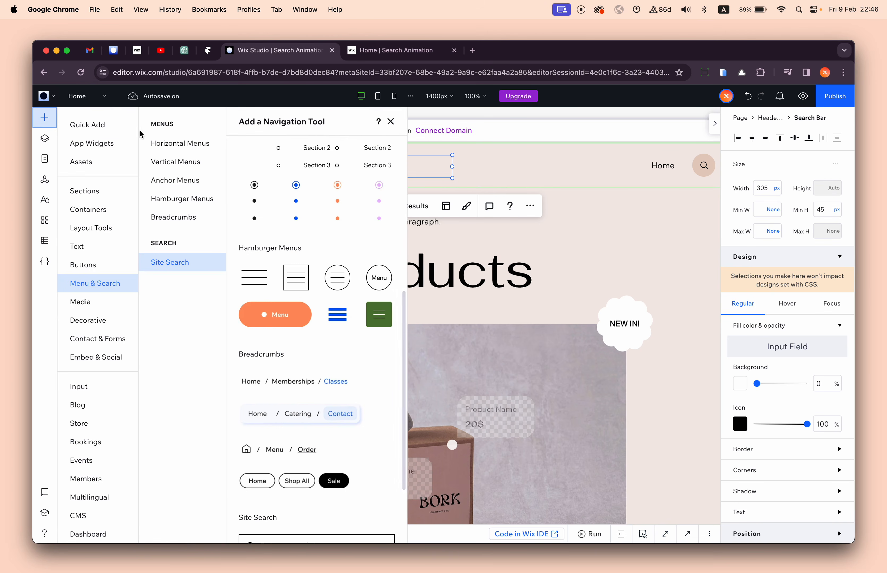
click(108, 127)
drag(229, 227, 323, 167)
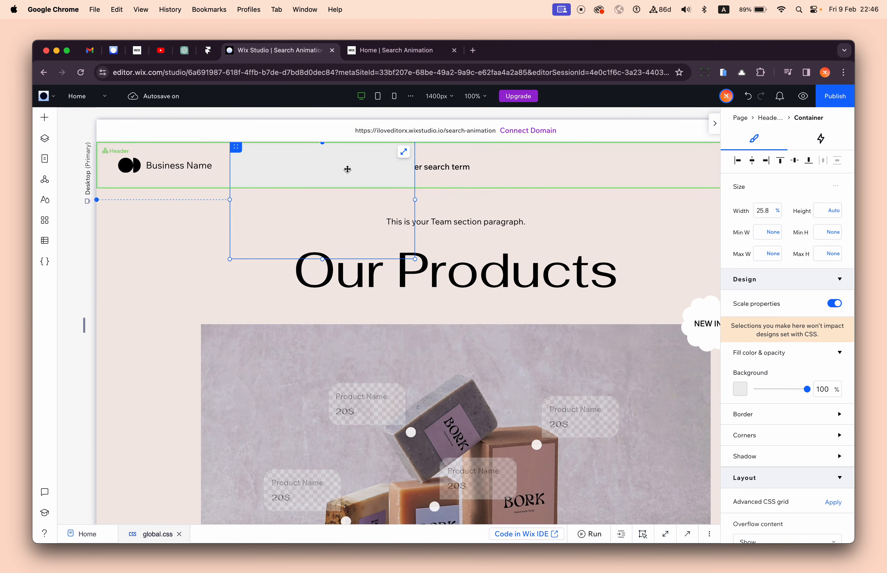
click(739, 390)
click(774, 431)
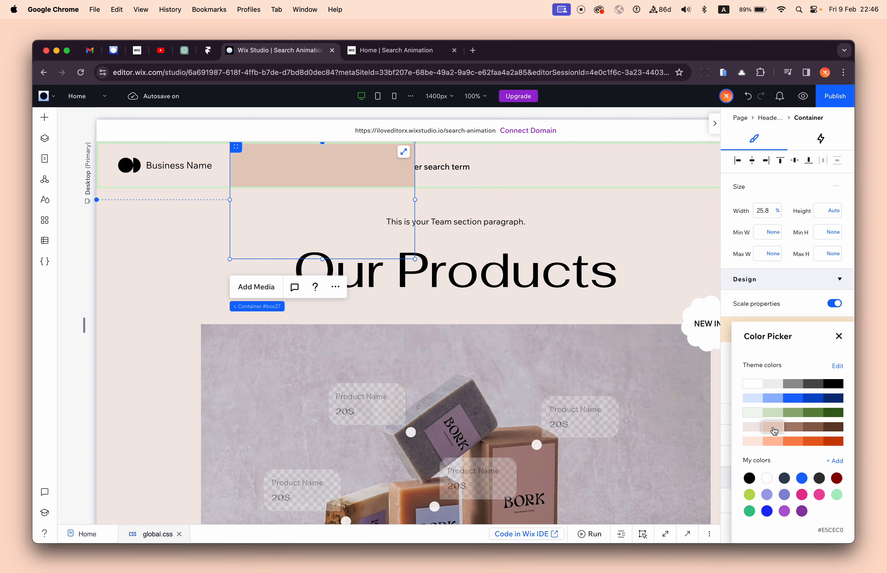
click(451, 167)
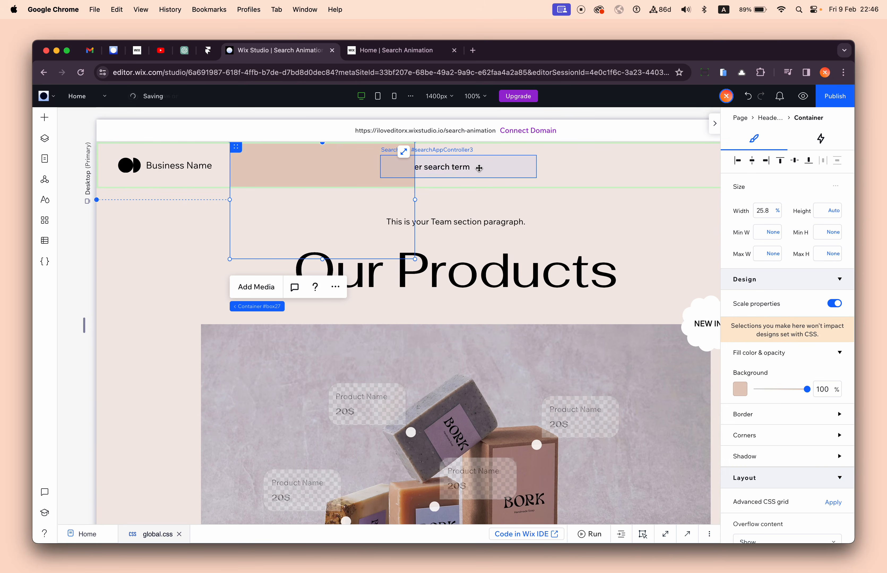
- Move the search bar into the new container and align it to the container's left and top edges
drag(478, 168, 339, 165)
click(314, 169)
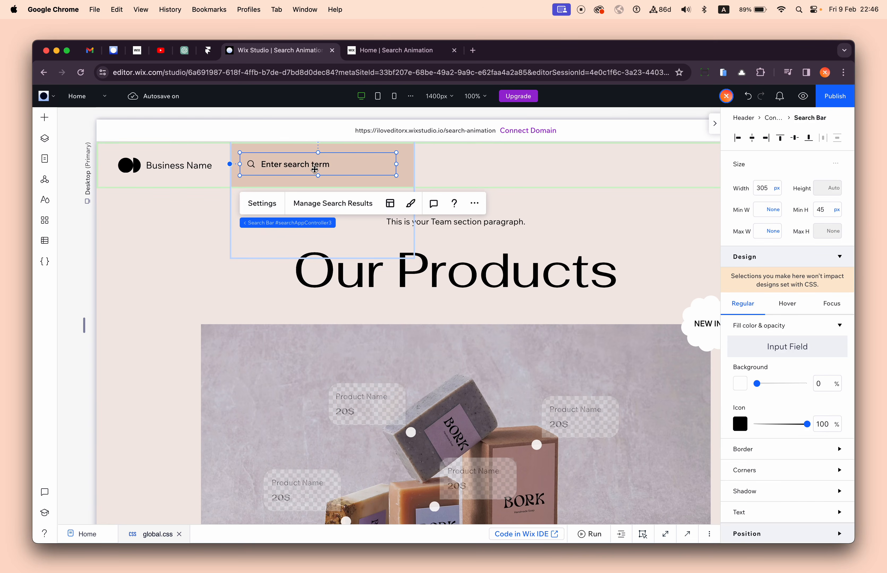
click(737, 138)
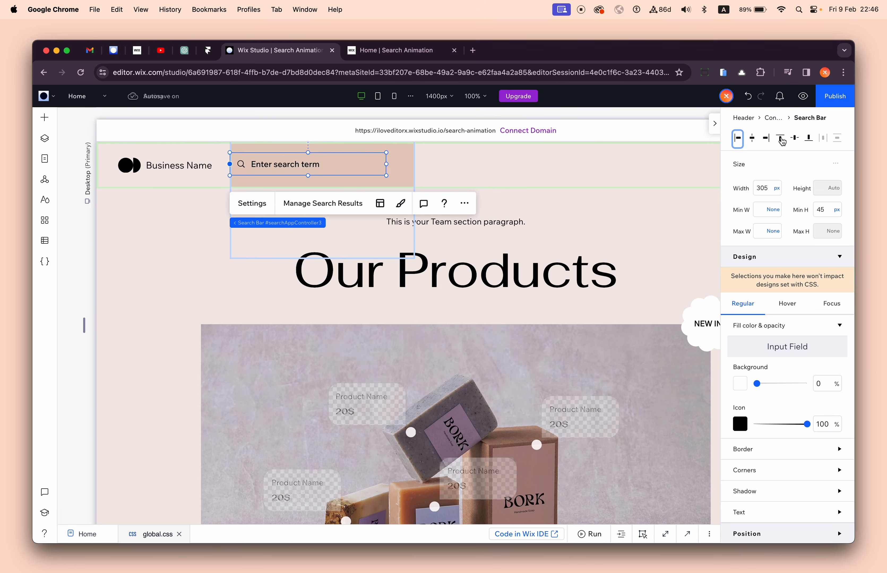
click(779, 138)
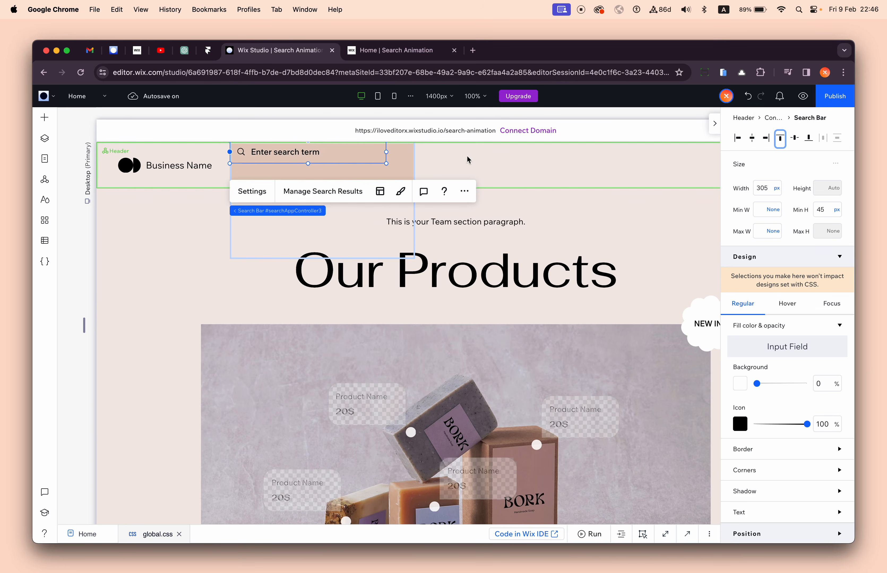
- Select the container around the search bar and examine the editor's Sizing Preference options
click(400, 159)
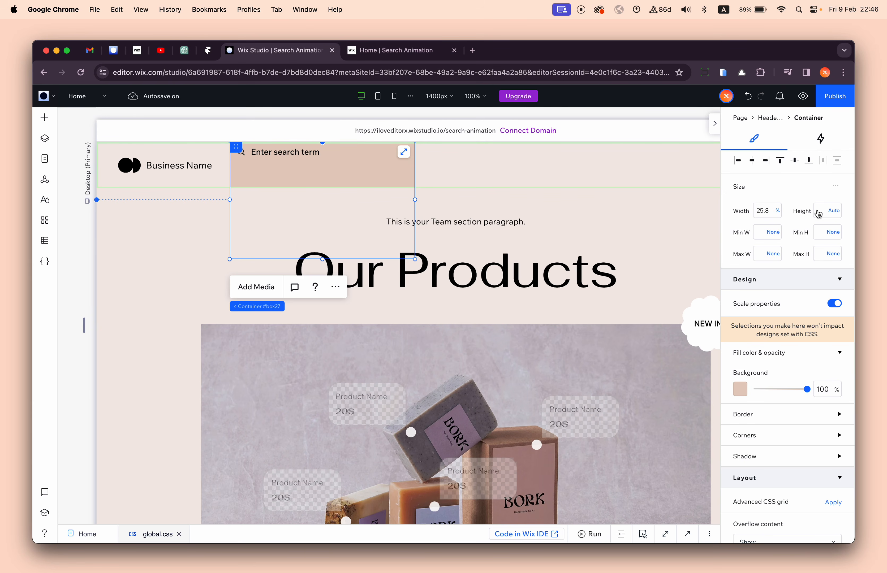
mouse_move(841, 187)
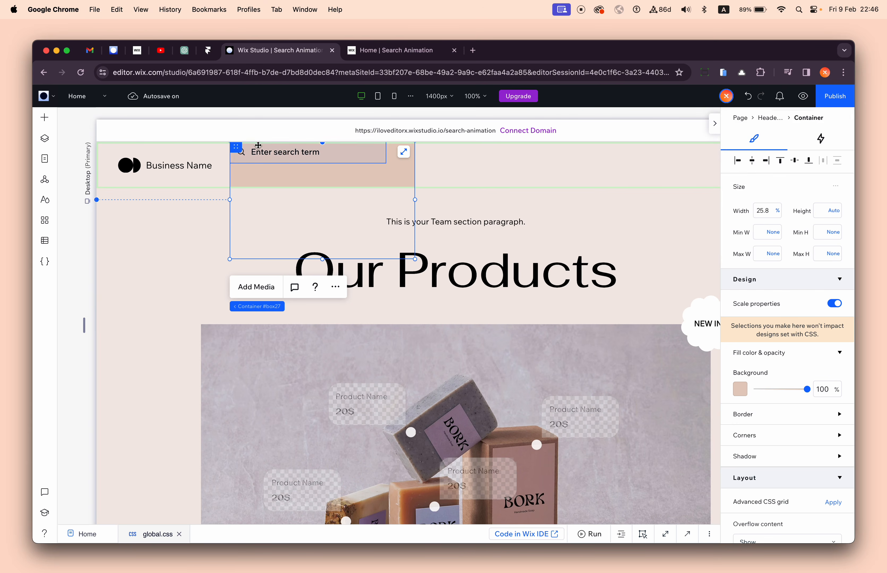
click(51, 99)
mouse_move(95, 166)
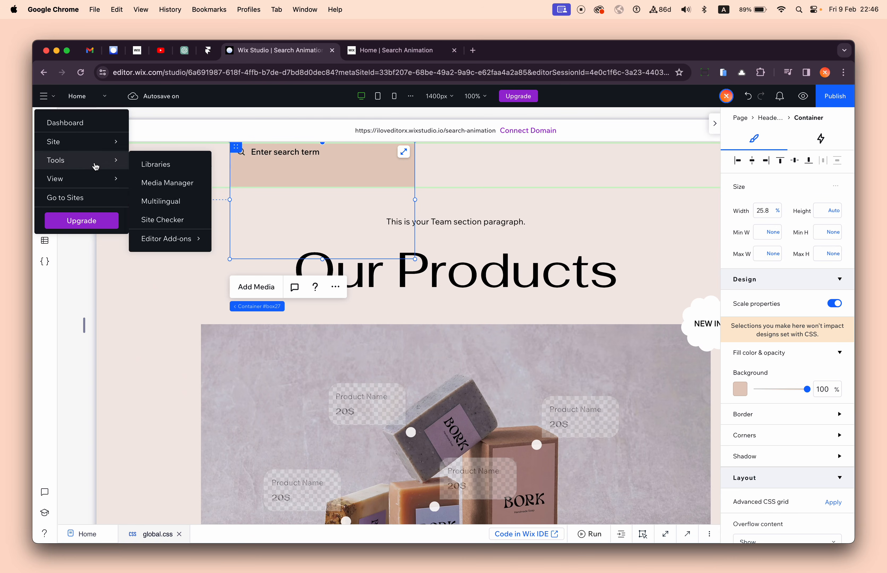
mouse_move(161, 277)
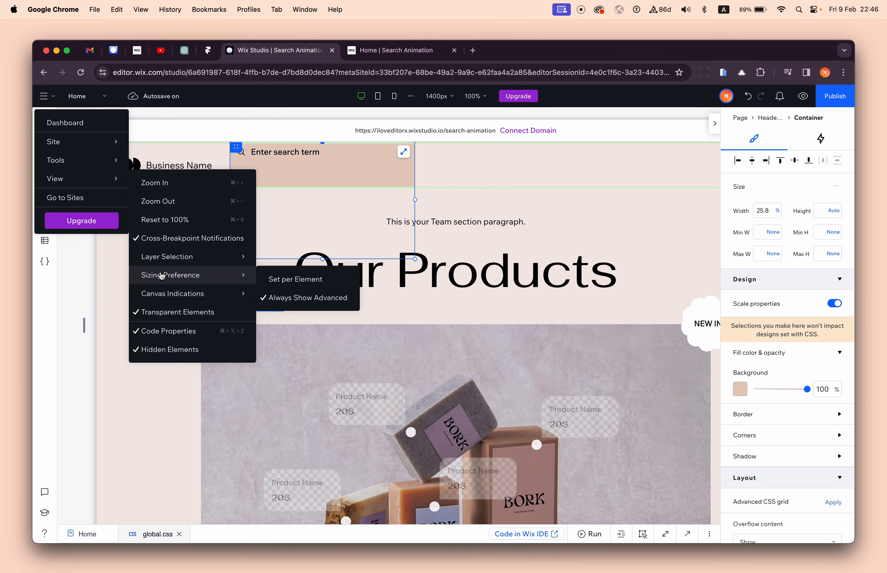
click(313, 283)
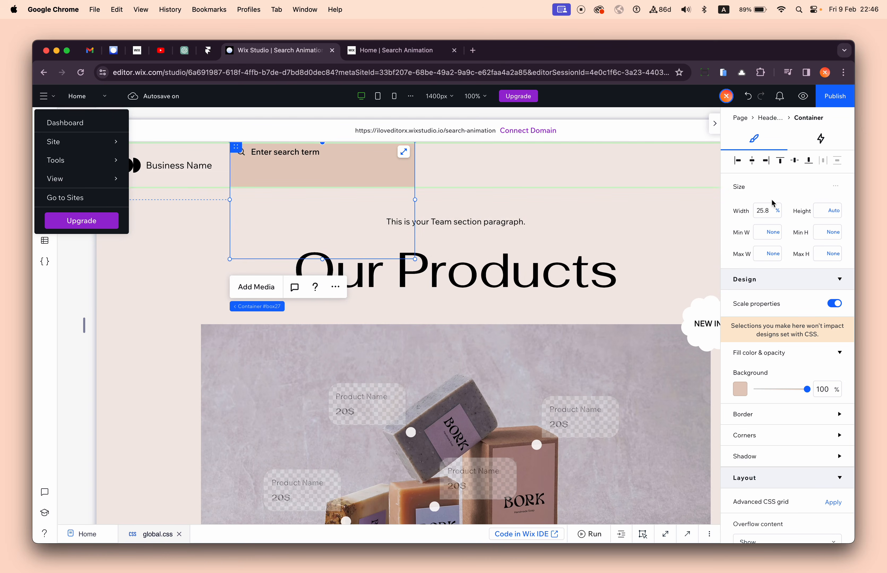
- Set the container's width to max-content and move it toward the middle of the header
click(777, 211)
click(792, 286)
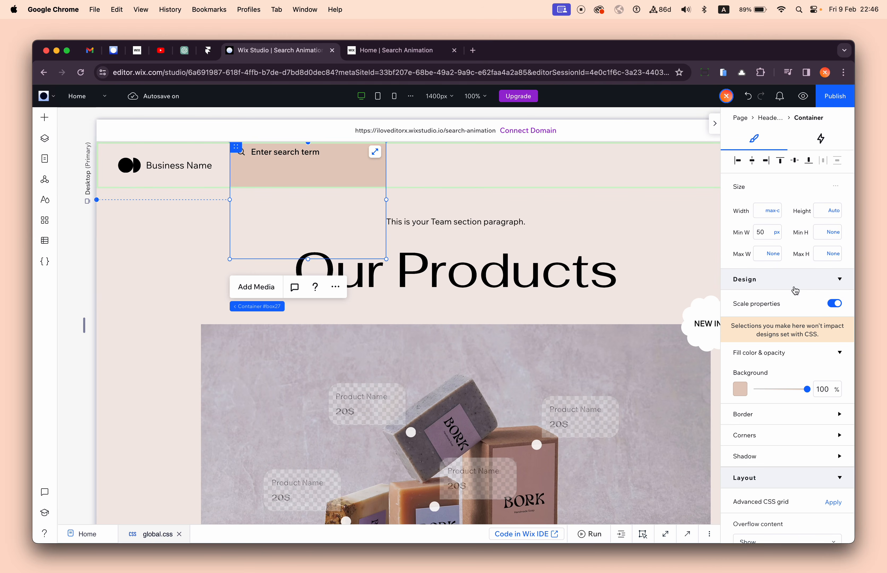
drag(332, 176, 454, 181)
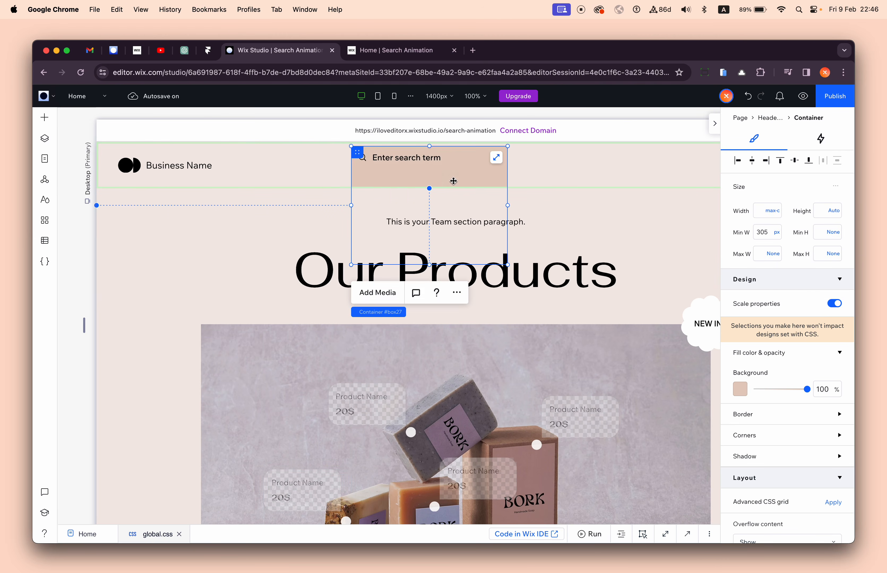
- Set the header container's minimum width to 45 px
click(766, 237)
text(45)
key(Return)
- Shrink the container's height to fit the search bar and align the container to the header's top edge
click(444, 161)
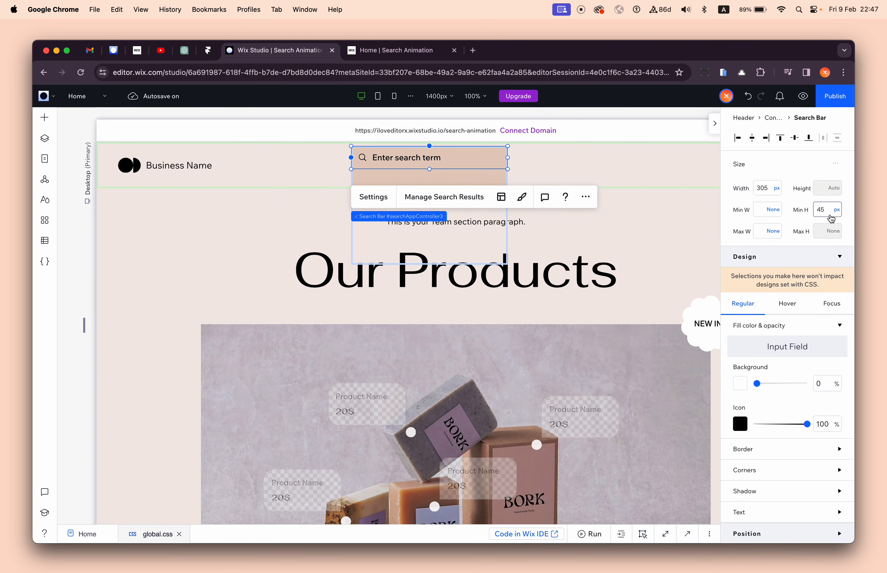
click(455, 179)
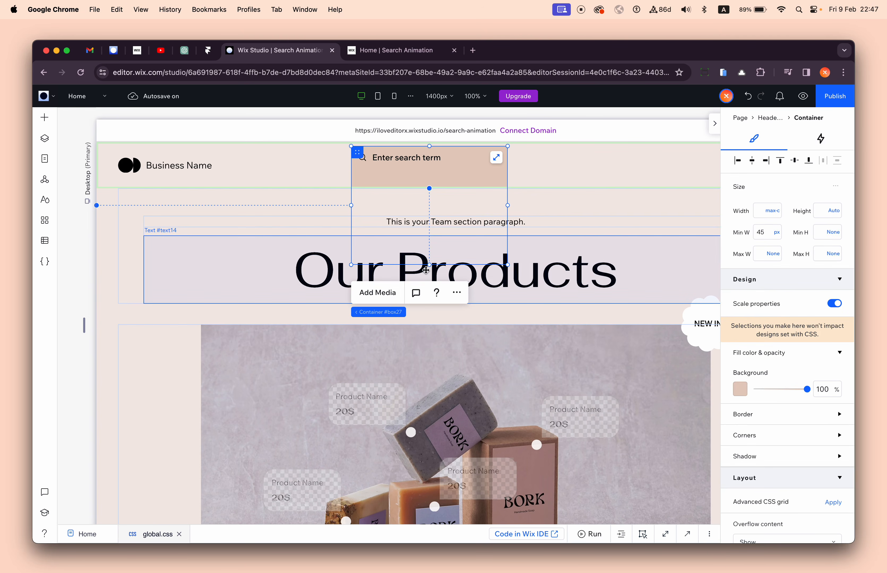
drag(430, 264, 430, 153)
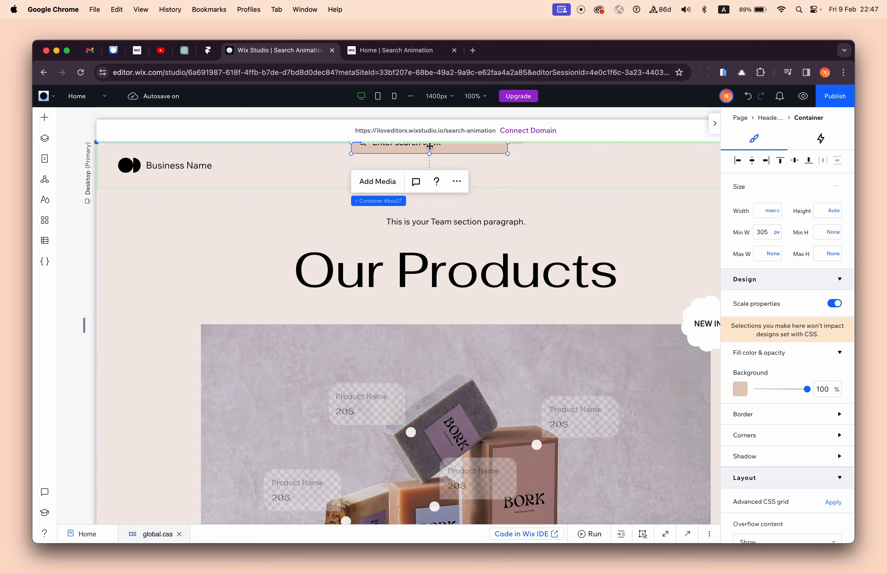
click(780, 160)
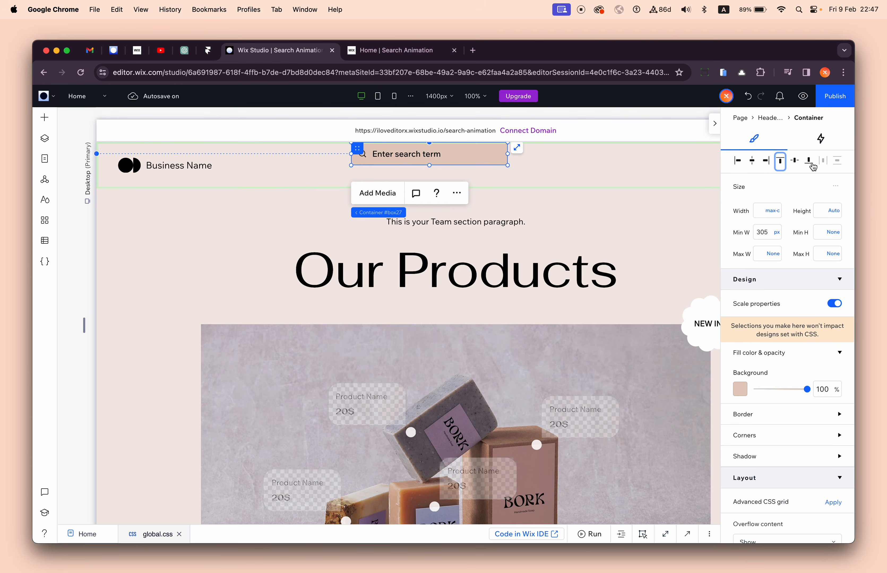
- Rename the container holding the search bar to Search Wrapper in the layer structure
click(45, 138)
double_click(132, 209)
text(2)
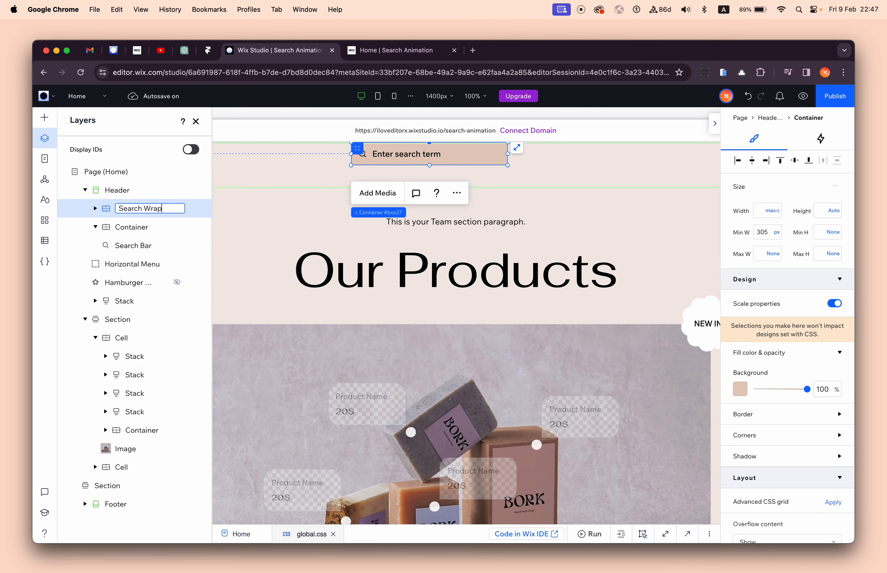
key(Return)
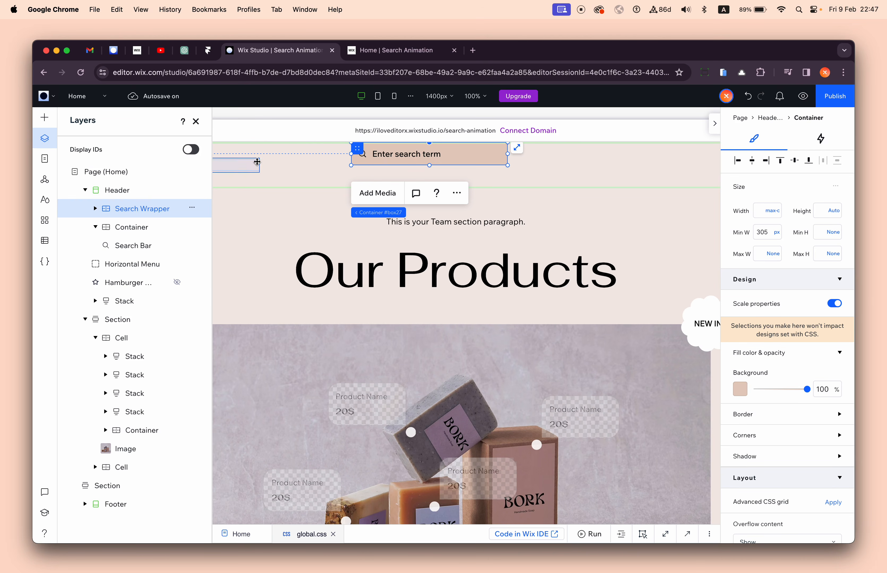
click(96, 209)
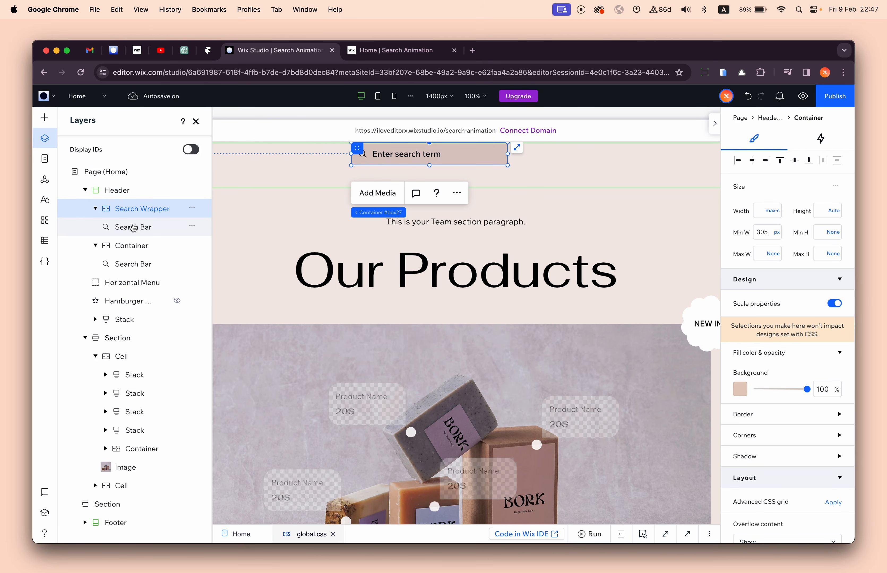
click(95, 209)
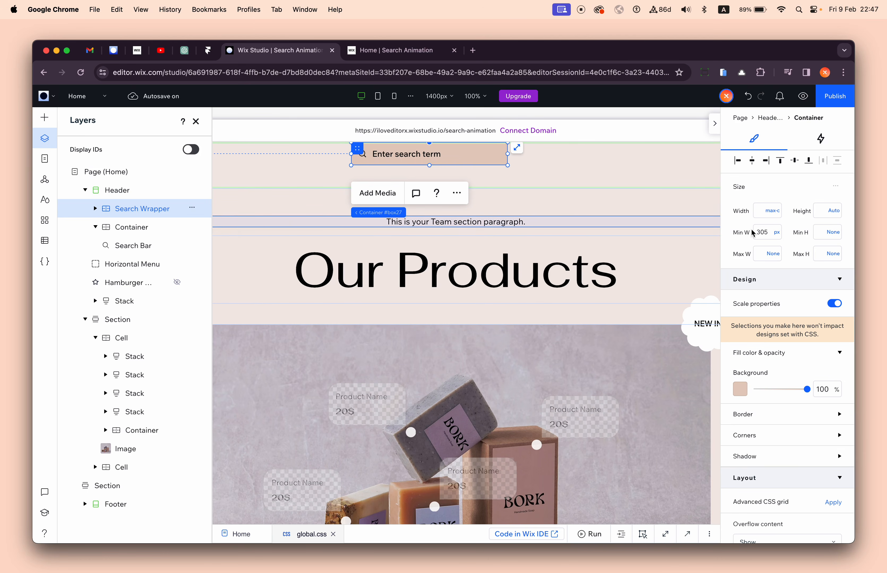
- Set the Search Wrapper's minimum width to 45 px and close the layer structure
double_click(776, 240)
text(2)
click(820, 234)
click(819, 216)
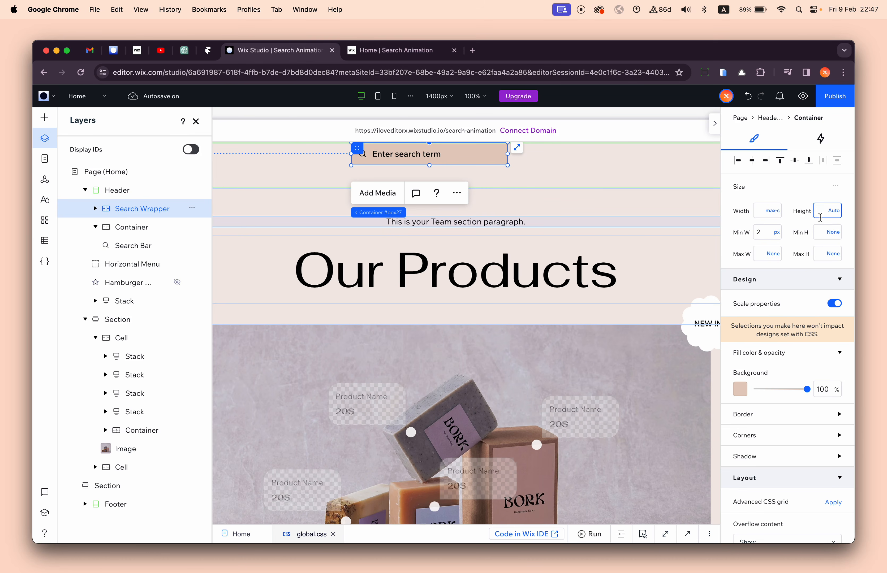
double_click(762, 234)
key(Return)
click(196, 121)
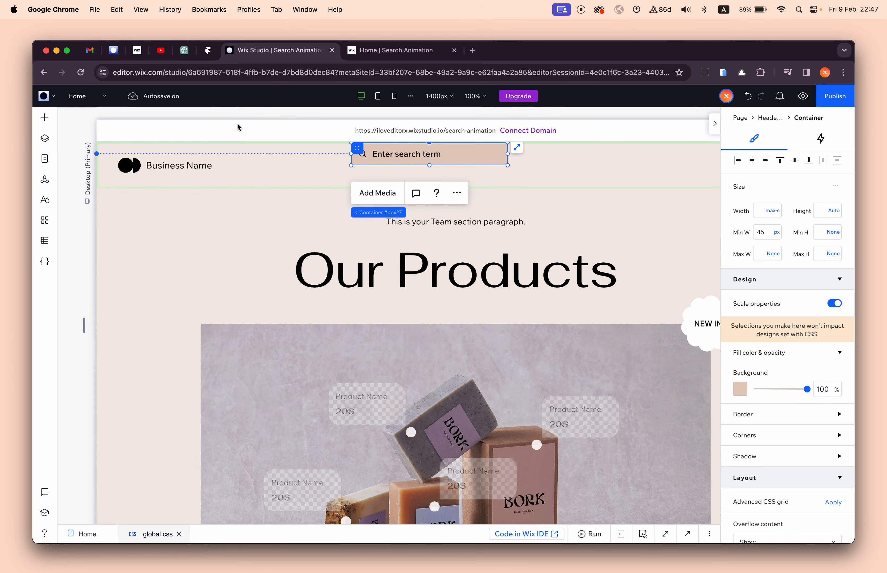
- Center the Search Wrapper vertically and horizontally in the header
click(795, 161)
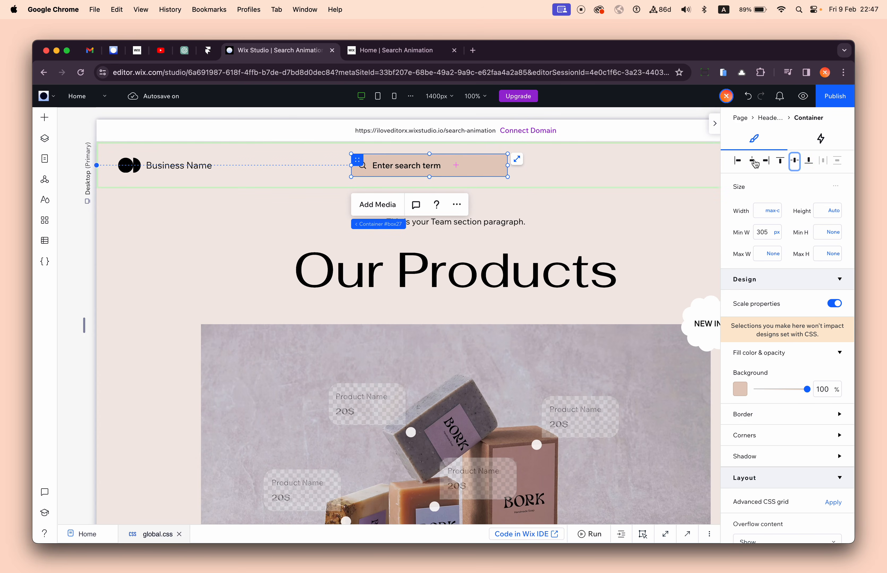
click(752, 162)
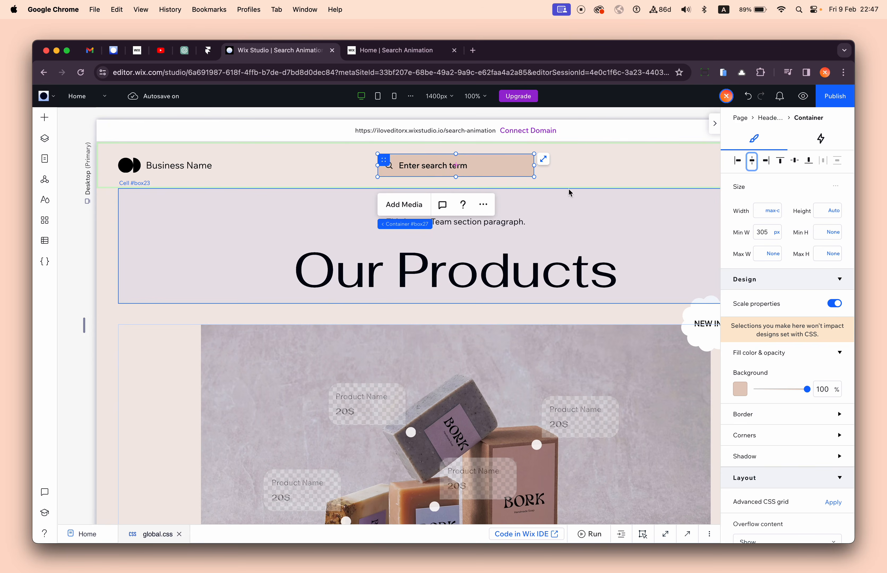
click(596, 166)
- Select the container around the centered search bar and set its minimum width to 45 px
click(504, 165)
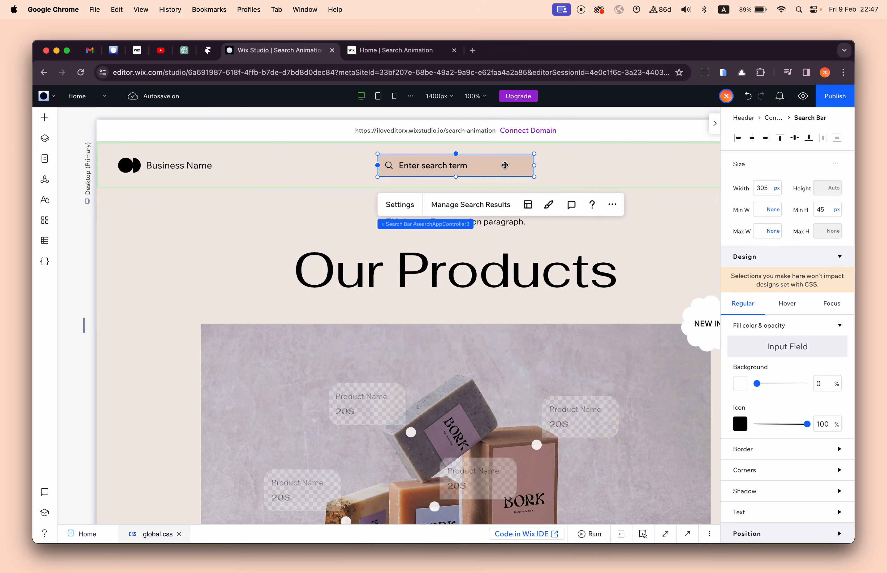
click(429, 225)
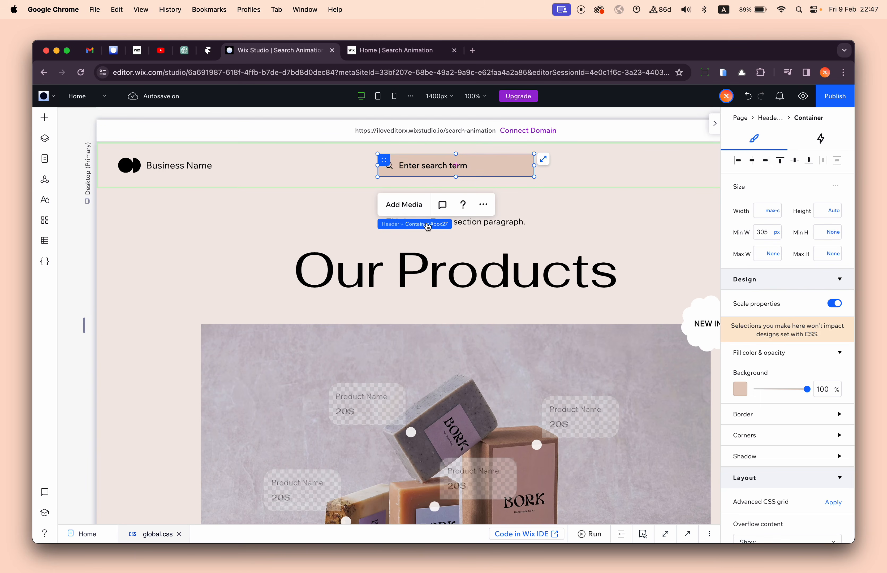
click(779, 235)
click(786, 308)
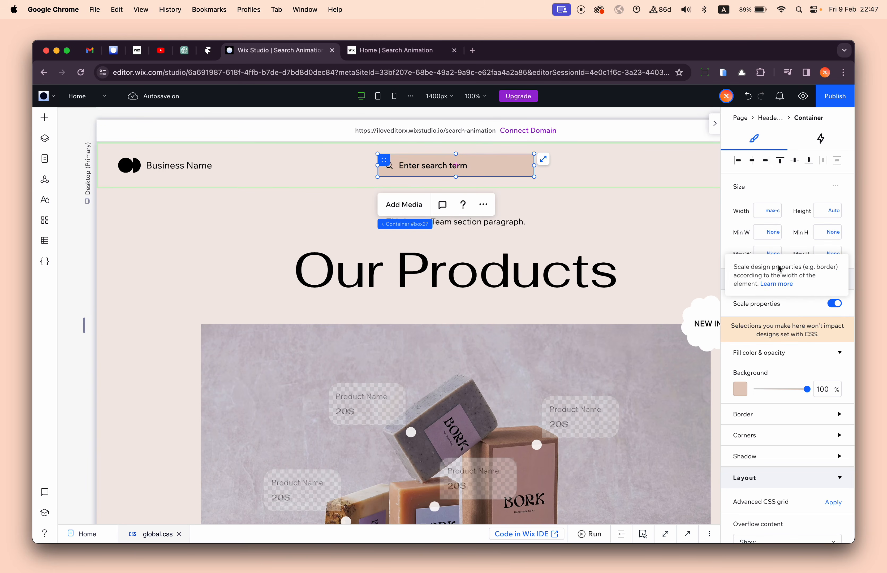
click(757, 233)
text(2)
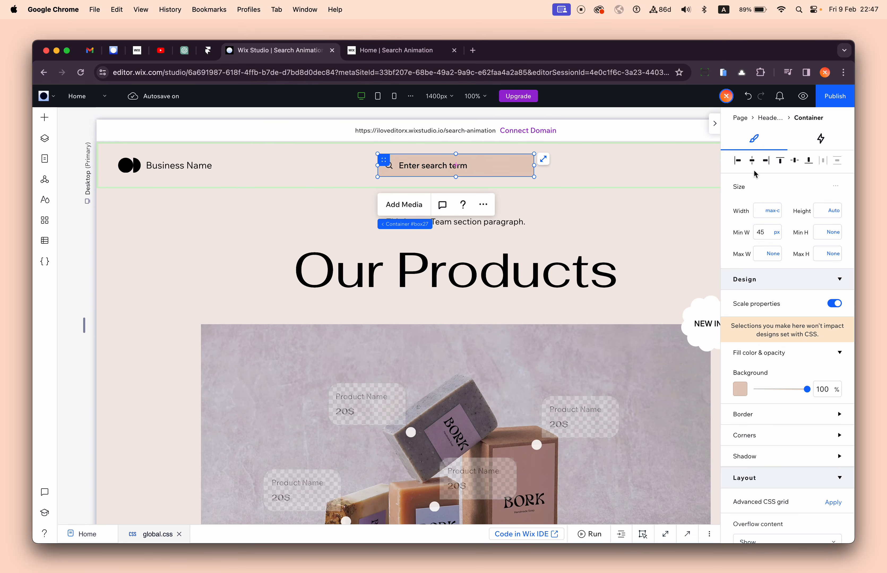
click(509, 158)
click(564, 168)
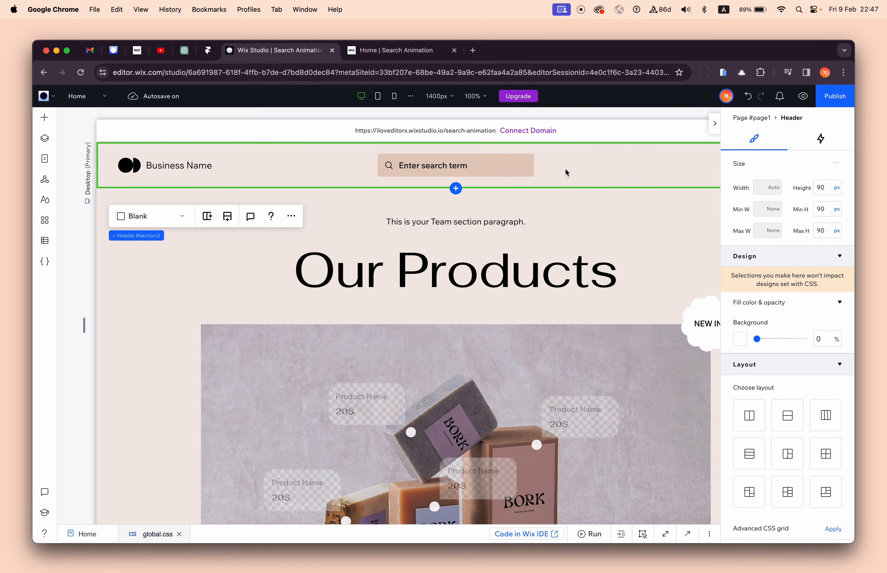
- Set the search bar's width to 100% of its container
click(507, 165)
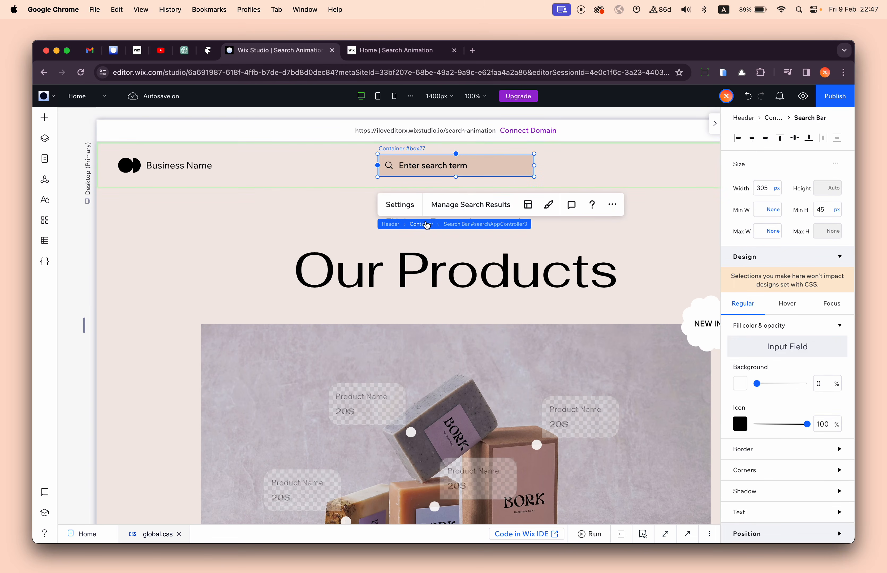
click(425, 224)
click(491, 168)
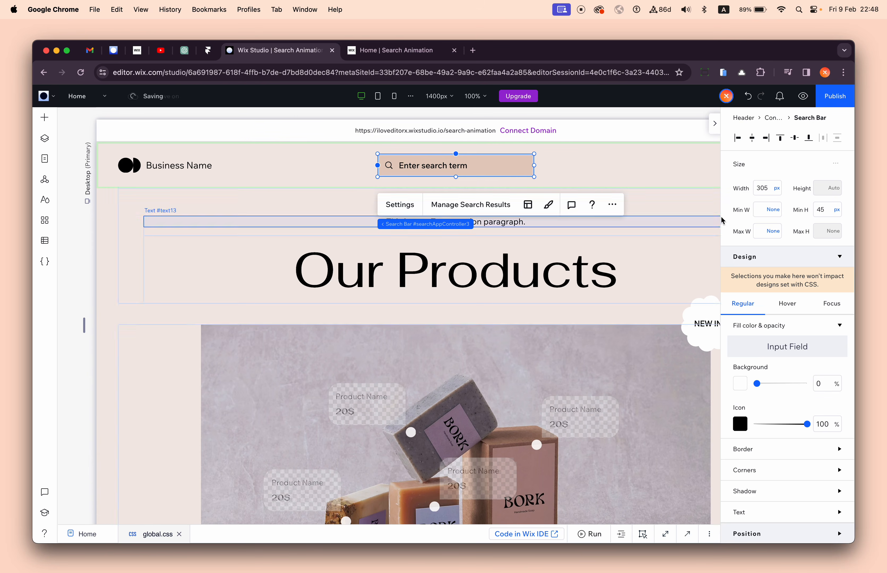
click(774, 196)
text(2)
click(776, 189)
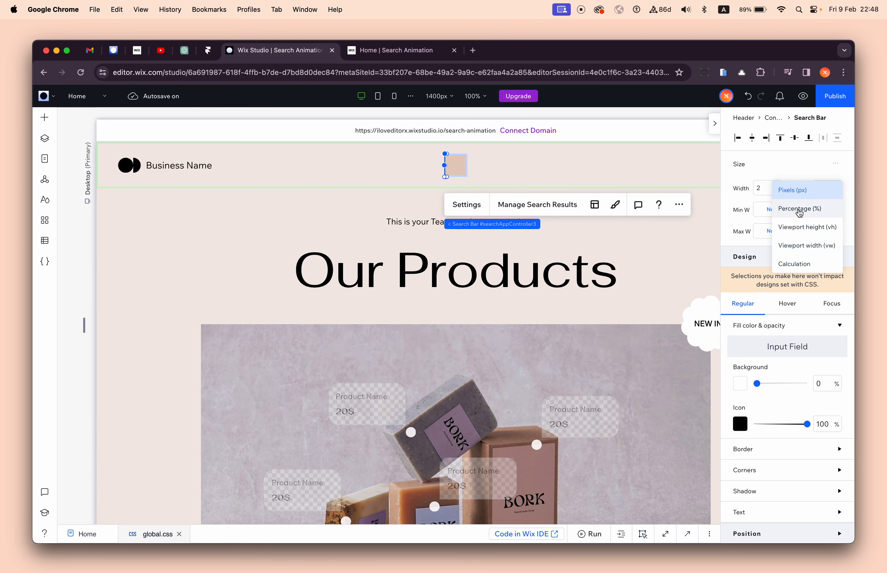
click(790, 208)
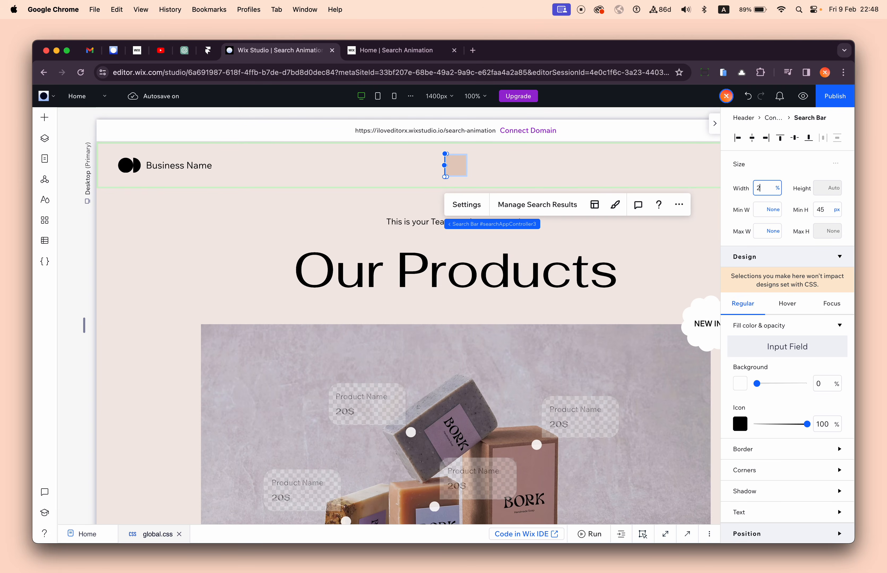
scroll(758, 199, up, 3)
scroll(758, 199, down, 3)
text(100)
click(589, 163)
- Round all four corners of the container to 999 px and turn off its scaling of properties
click(457, 165)
mouse_move(501, 225)
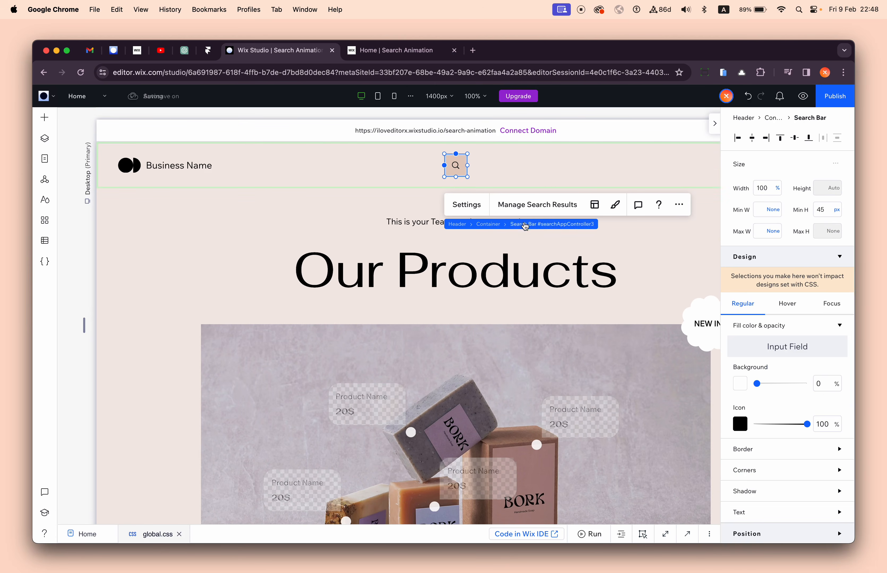
click(495, 228)
scroll(779, 350, down, 2)
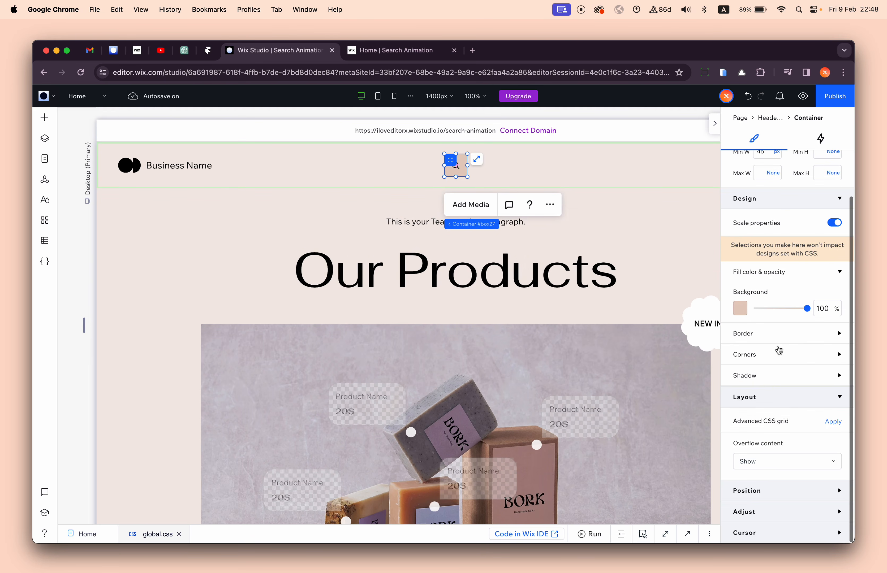
click(779, 352)
click(743, 388)
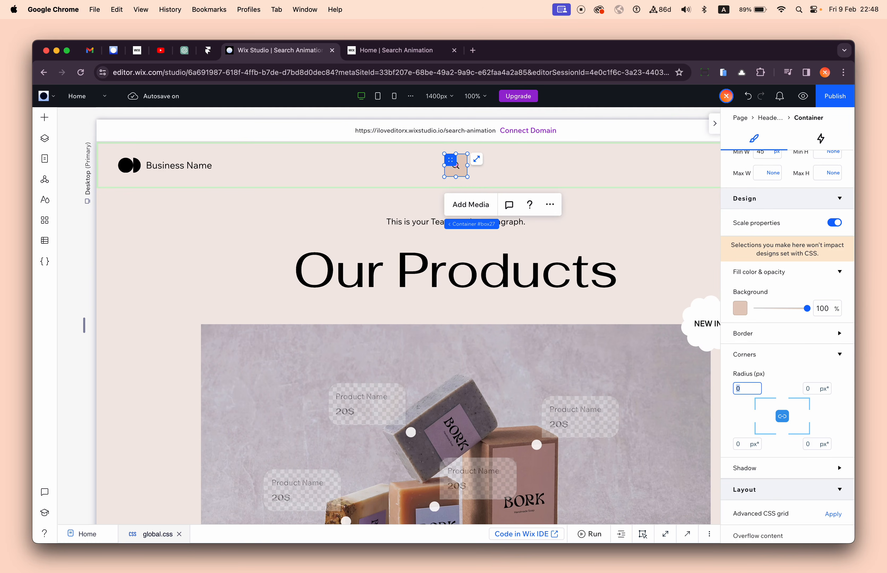
text(999)
key(Return)
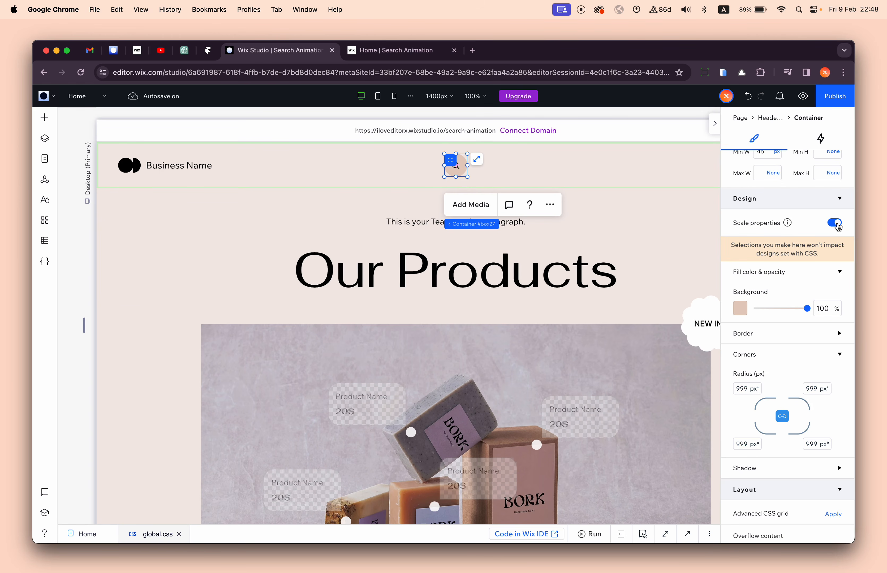
- Enter a new corner radius for all four corners of the header container, keeping it fully round
click(596, 167)
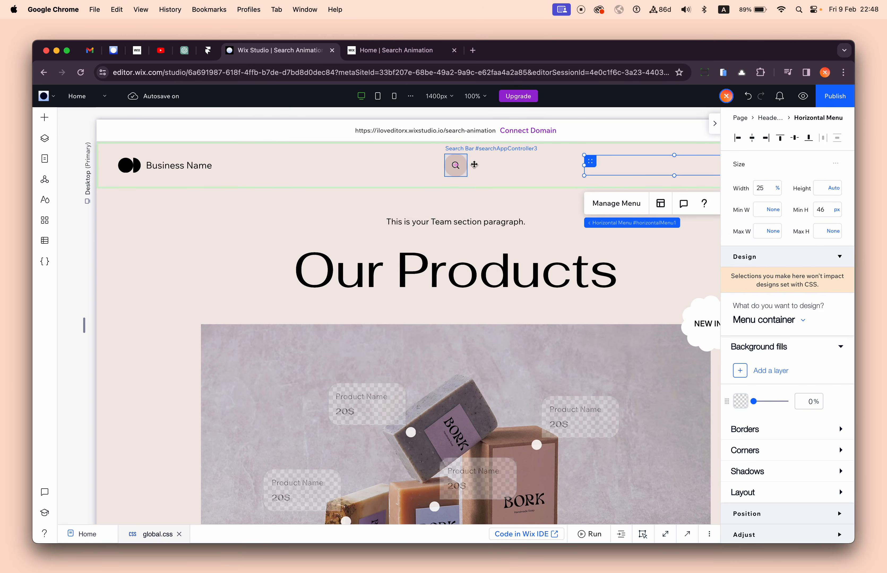
click(462, 164)
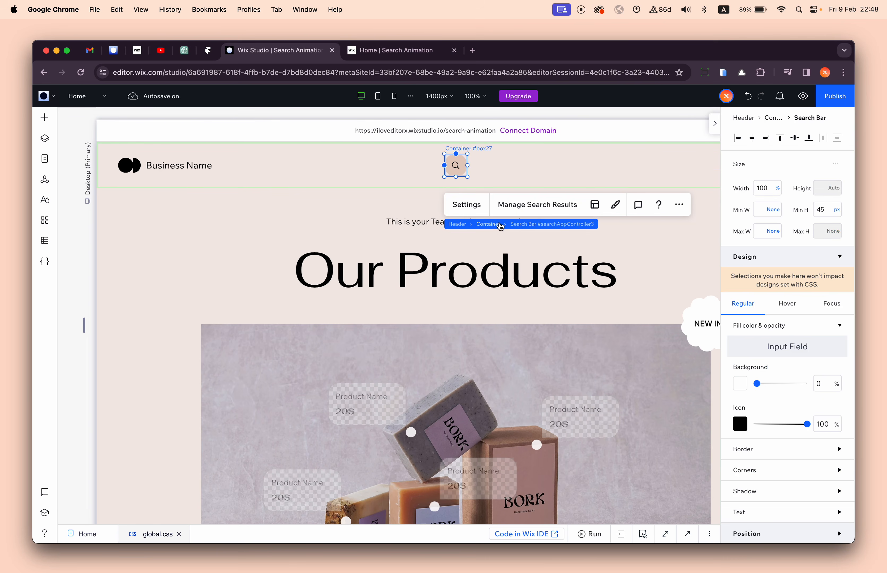
click(498, 226)
click(757, 436)
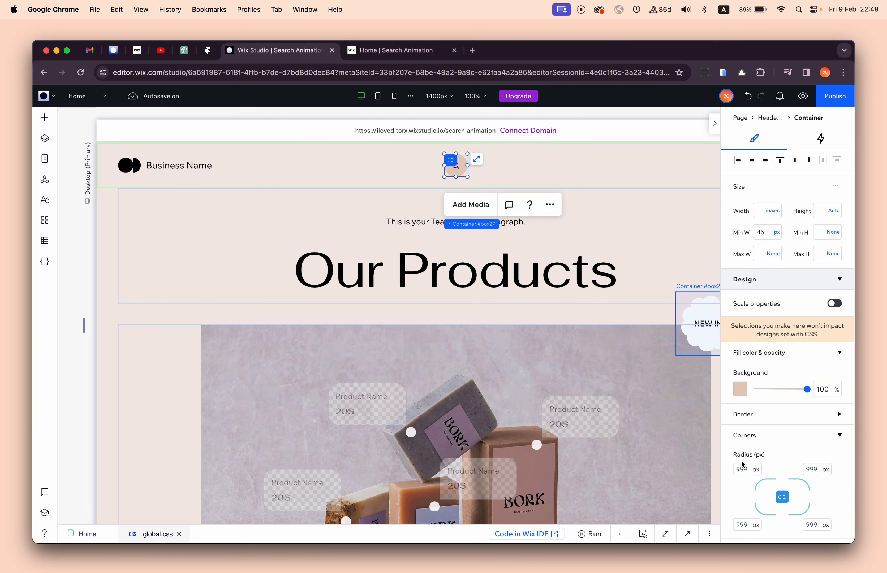
click(749, 473)
text(5)
key(Return)
click(627, 260)
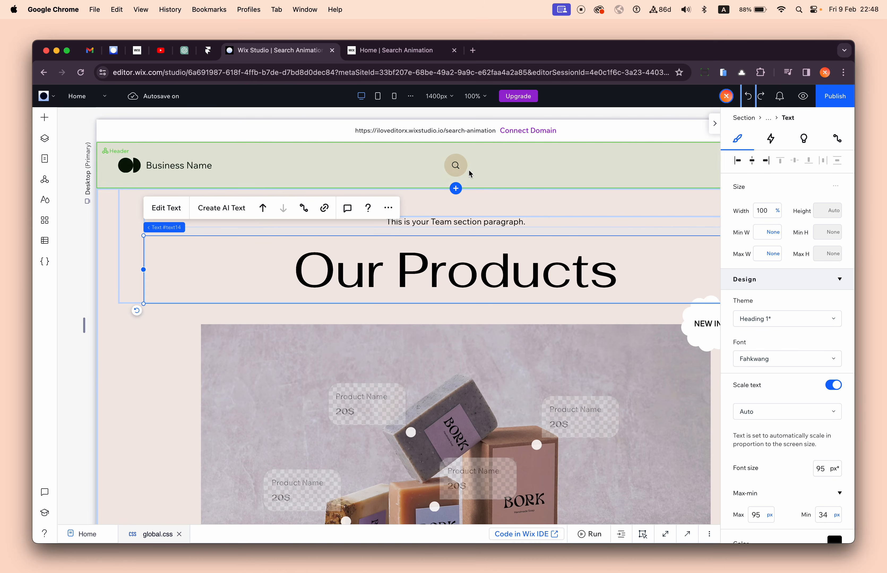
click(460, 168)
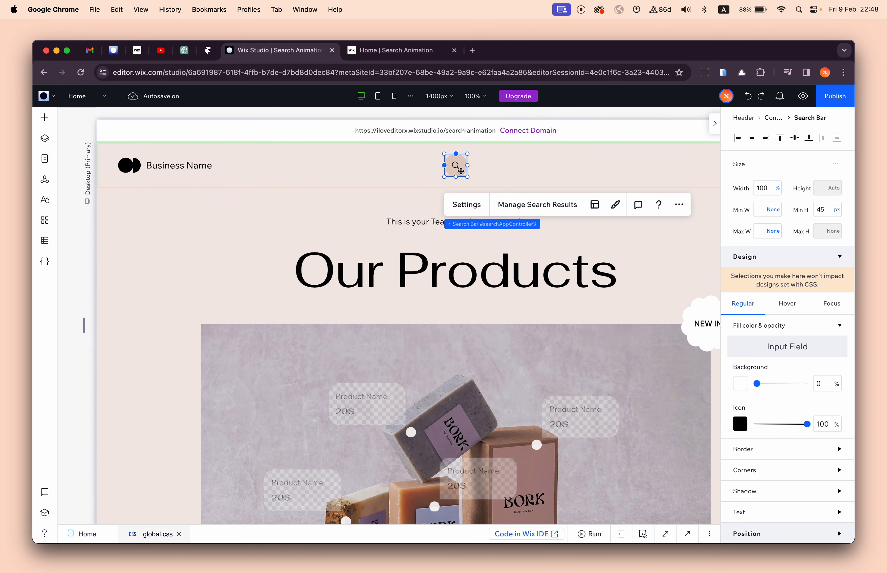
click(756, 470)
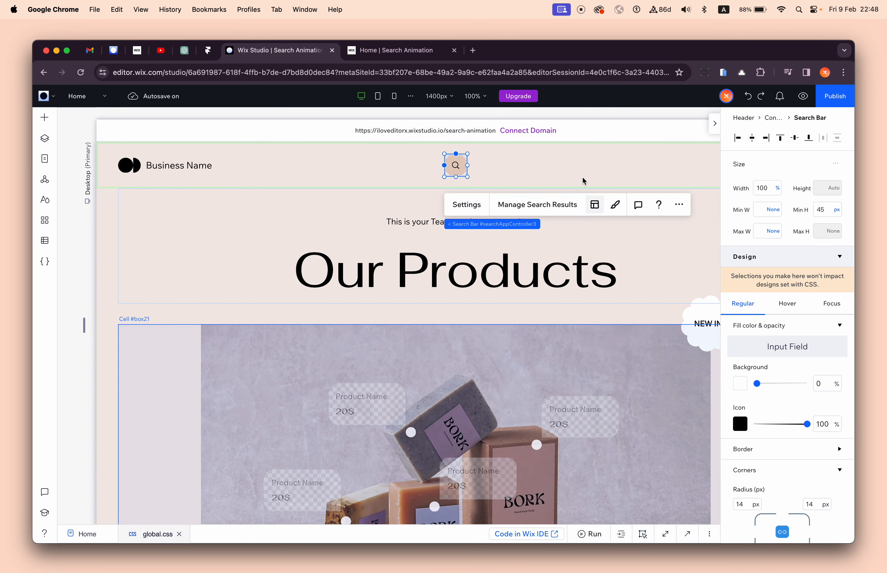
click(562, 168)
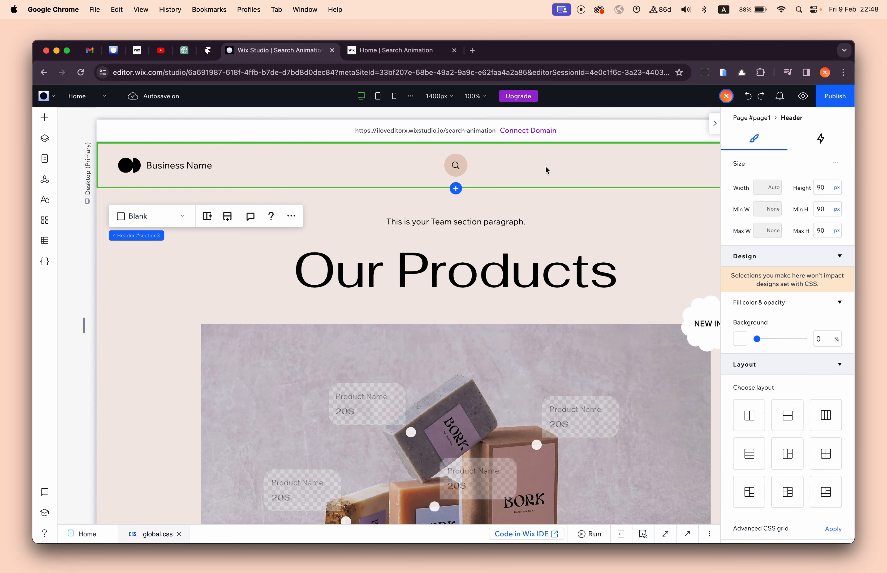
click(457, 166)
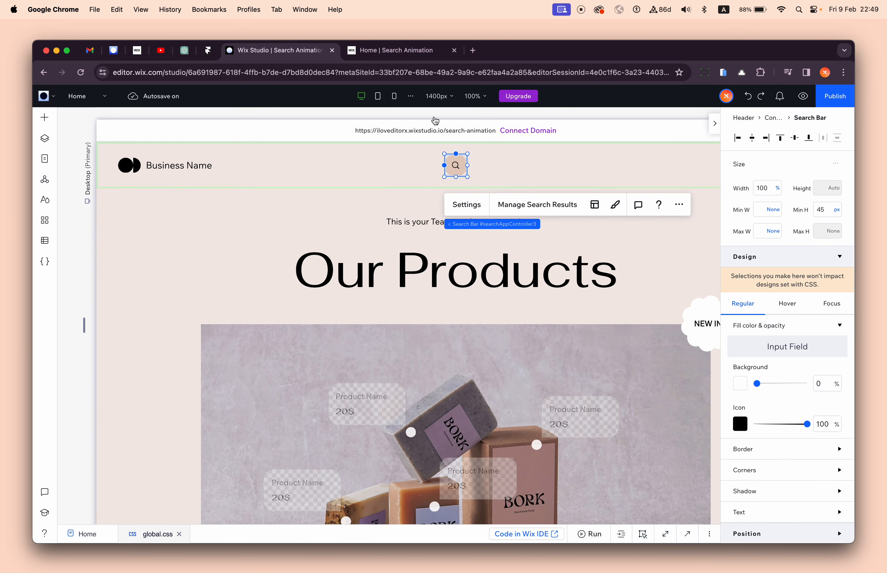
- Test the expanding header search on the live site with the query "2" and return to the editor
click(418, 56)
click(826, 133)
text(2)
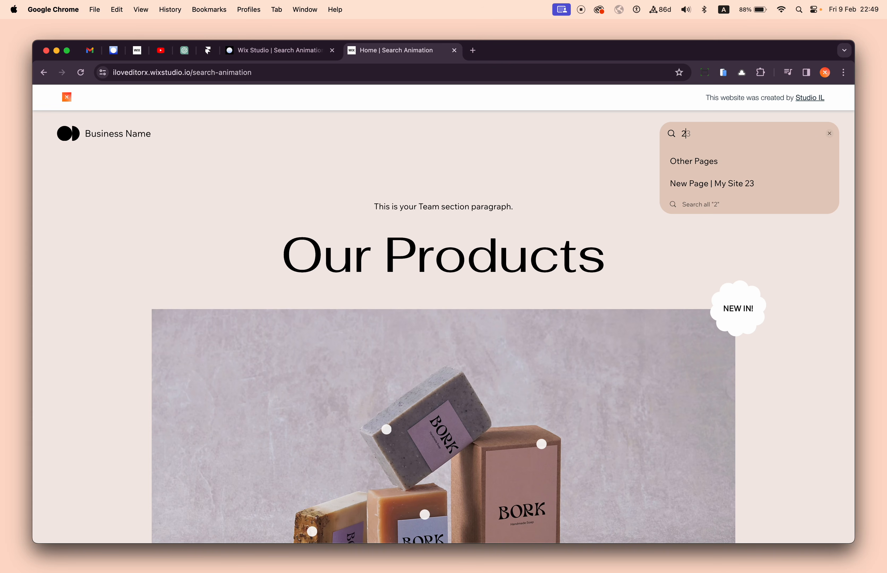
click(296, 55)
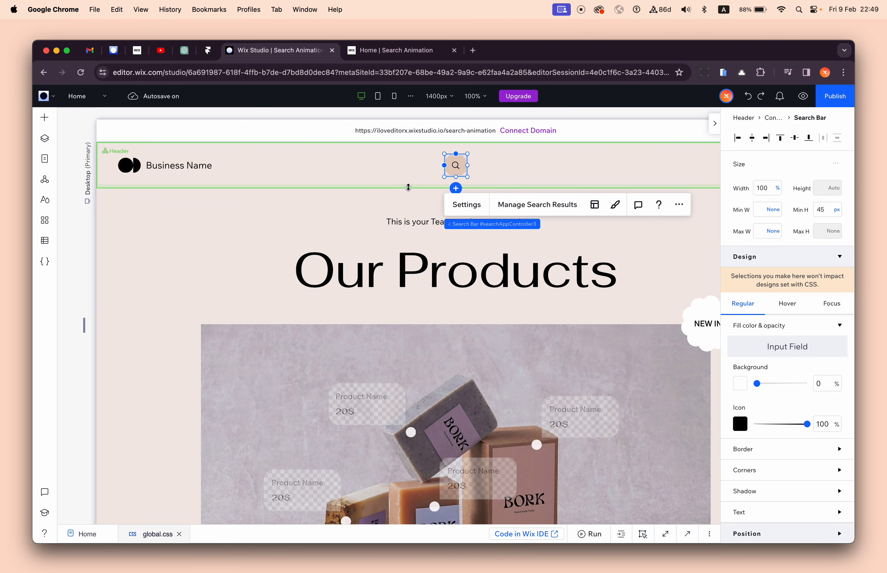
- In global.css, delete the mouse-hover note and the comment marks around the .master-search-box:hover rule so the rule is active
click(687, 537)
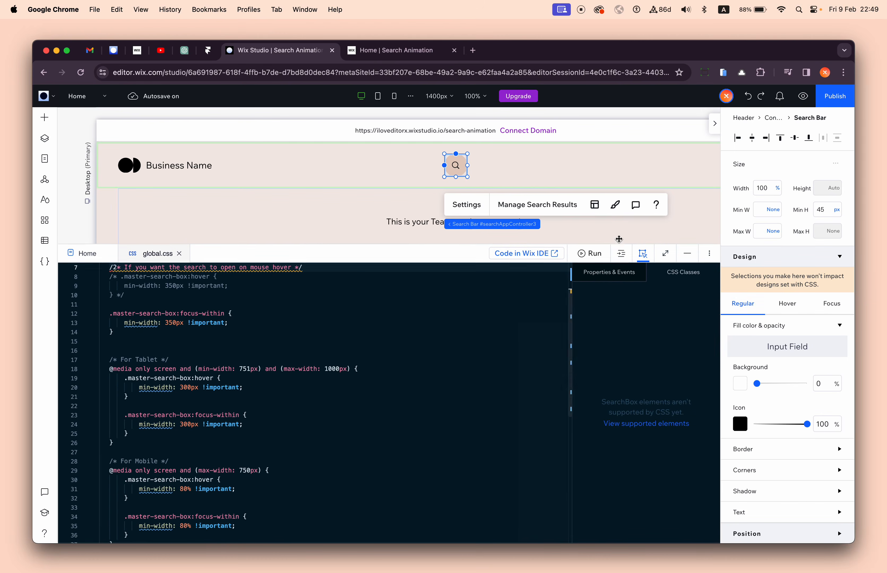
key(super+z)
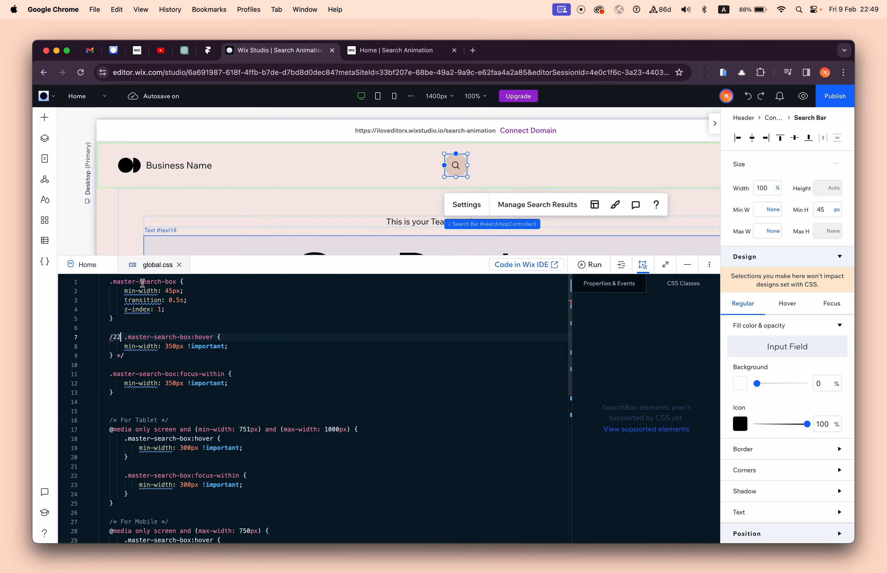
key(super+shift+Left)
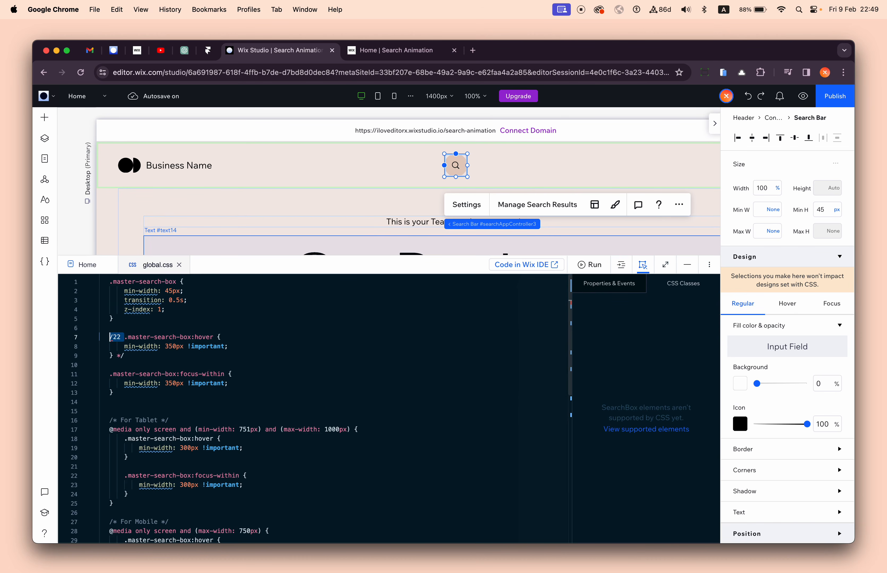
key(BackSpace)
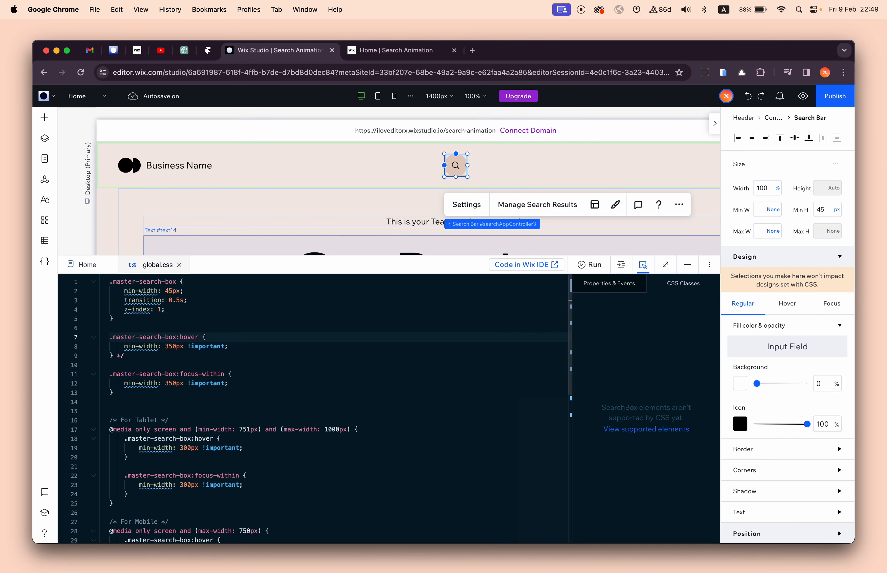
click(198, 330)
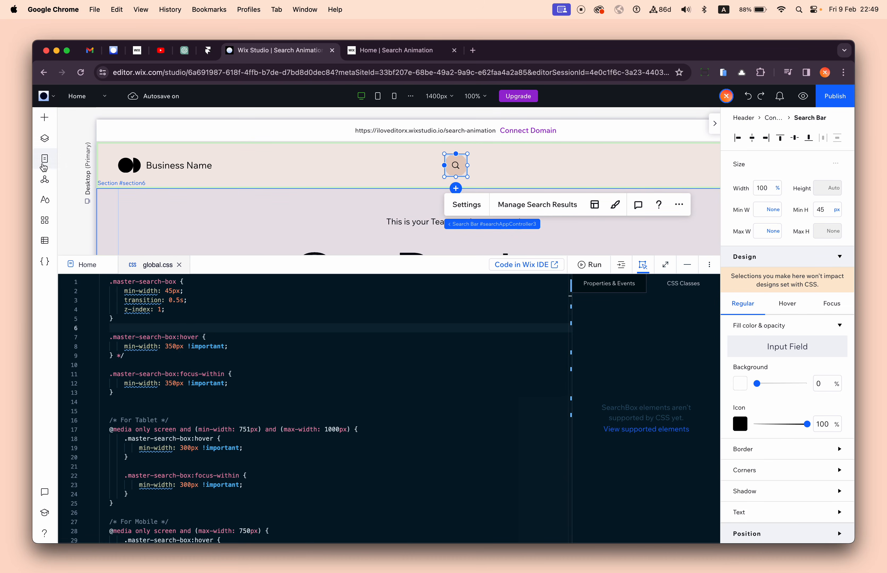
click(51, 262)
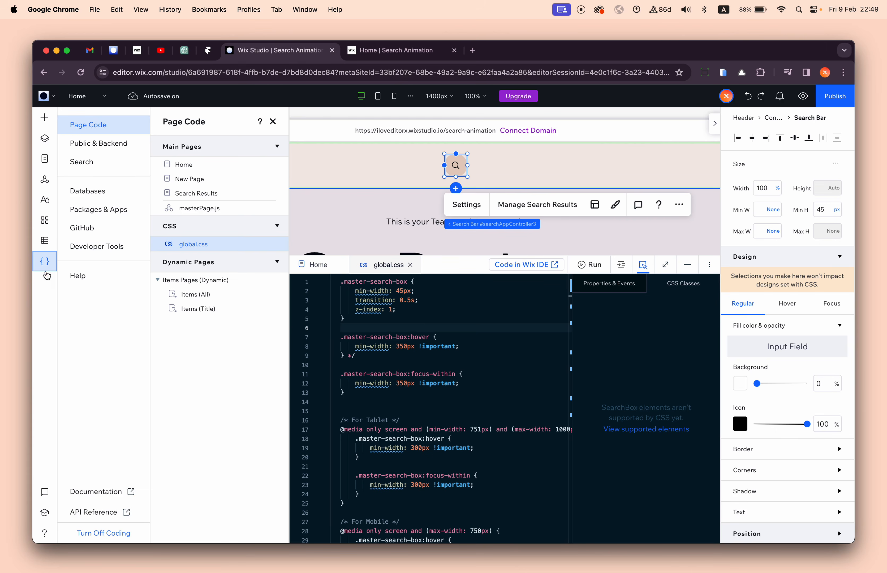
click(273, 122)
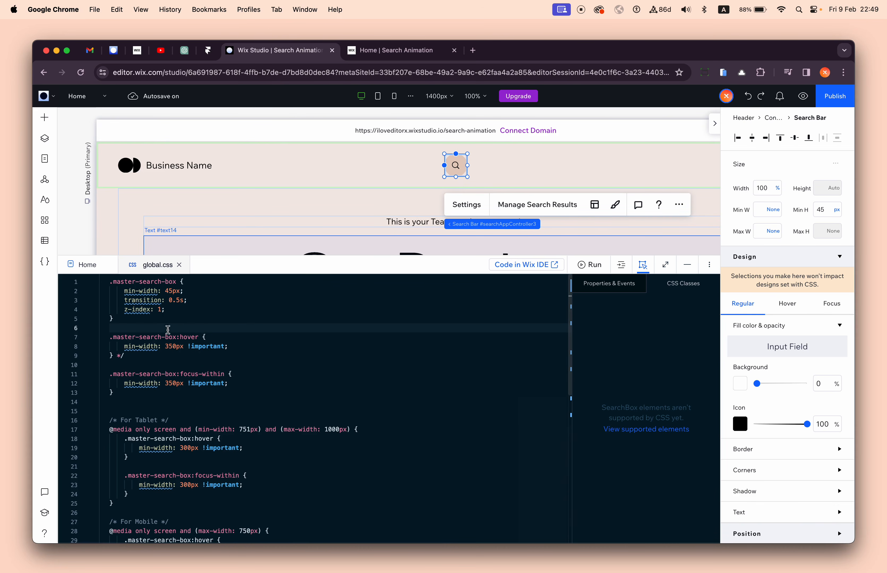
click(111, 411)
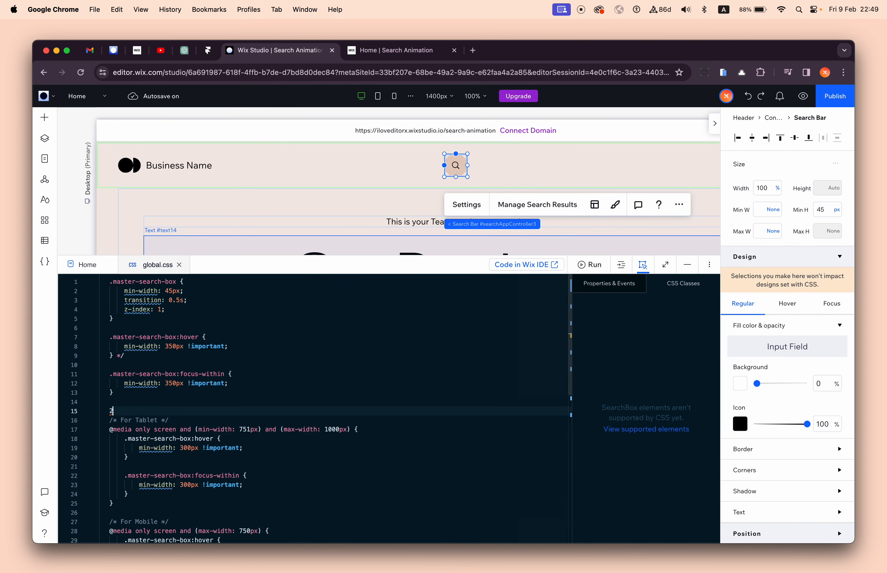
click(247, 346)
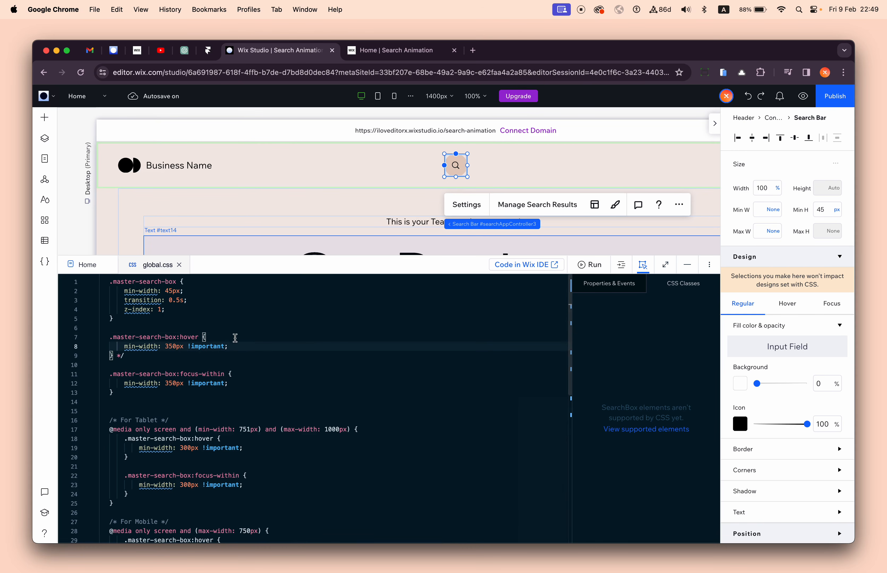
click(197, 360)
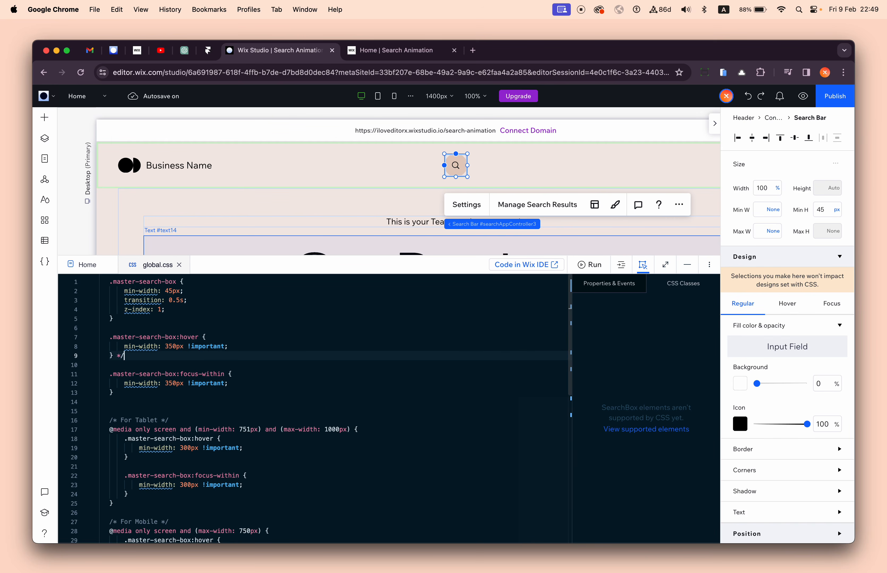
click(257, 365)
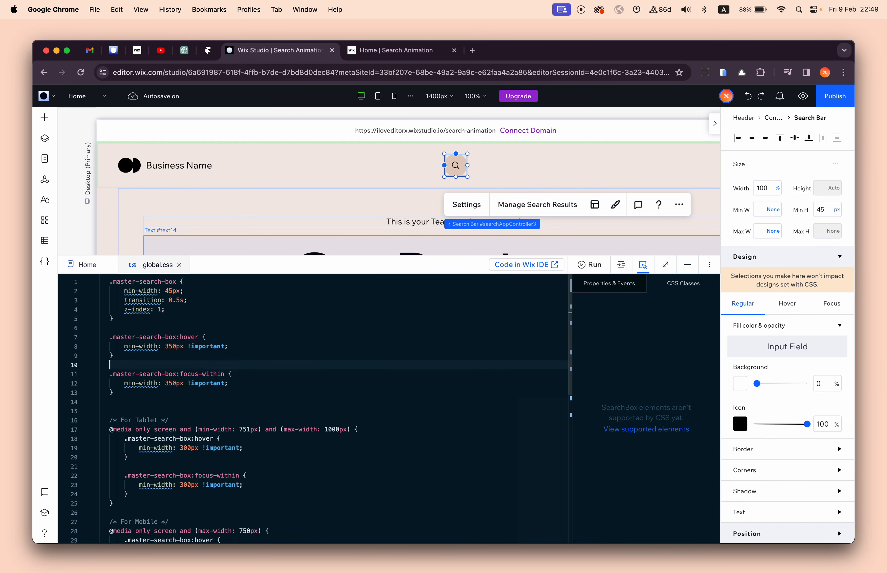
click(260, 348)
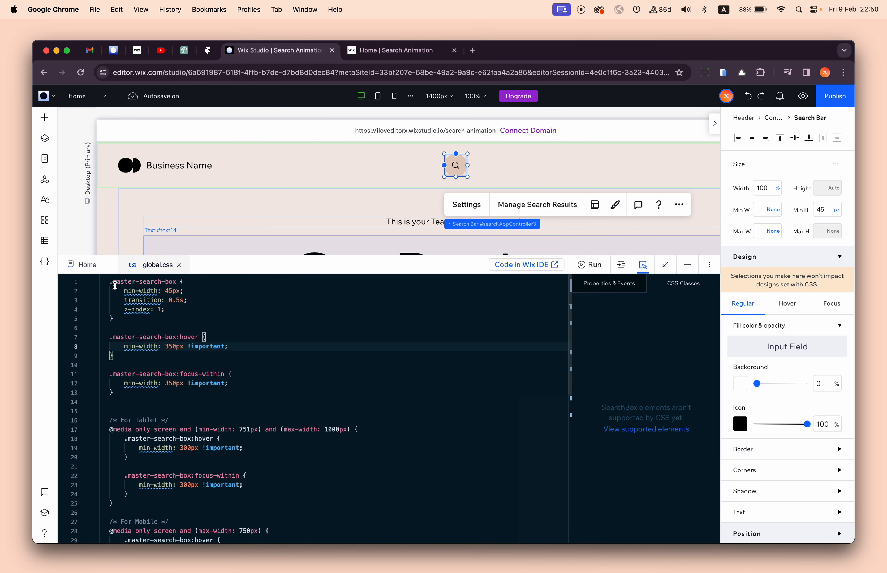
- Copy the class name master-search-box from global.css and add it as a custom class to the Search Wrapper container around the centered search bar
click(149, 282)
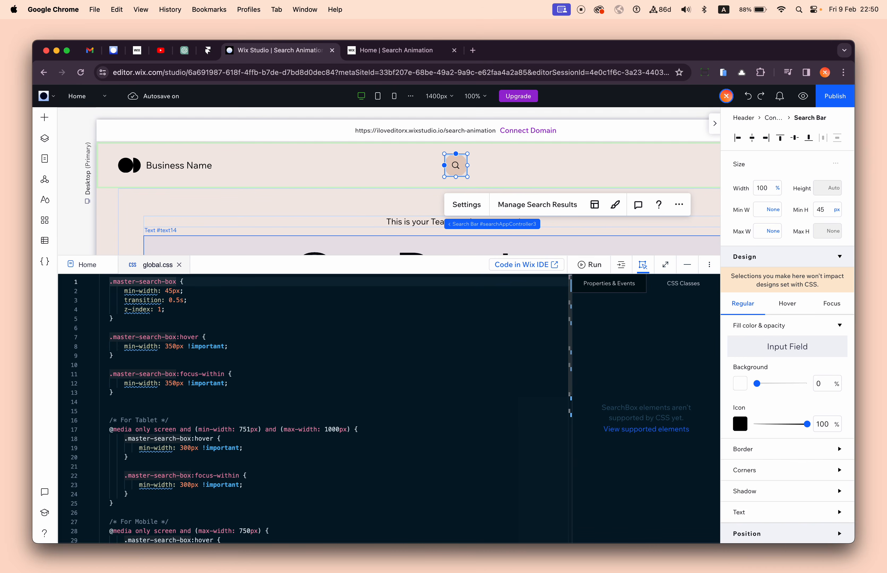
key(super+shift+Left)
key(super+c)
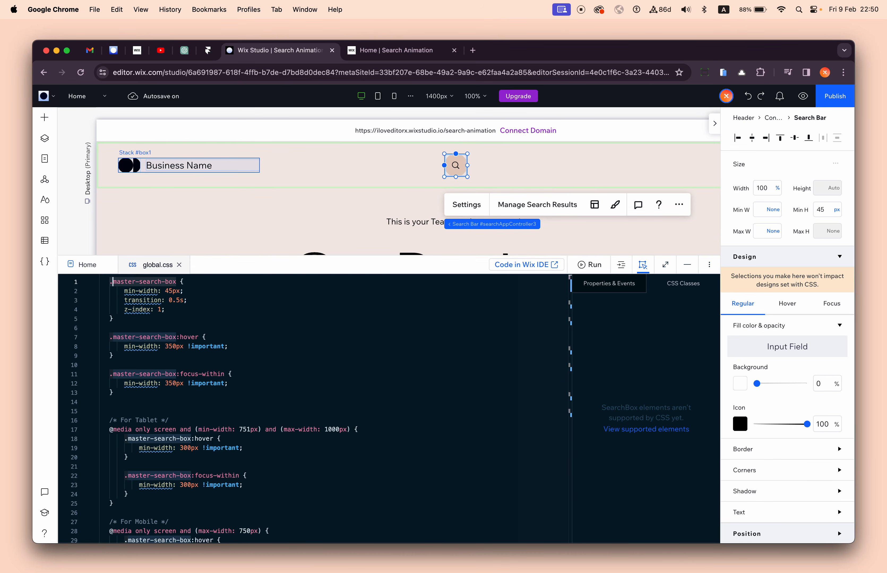
click(45, 138)
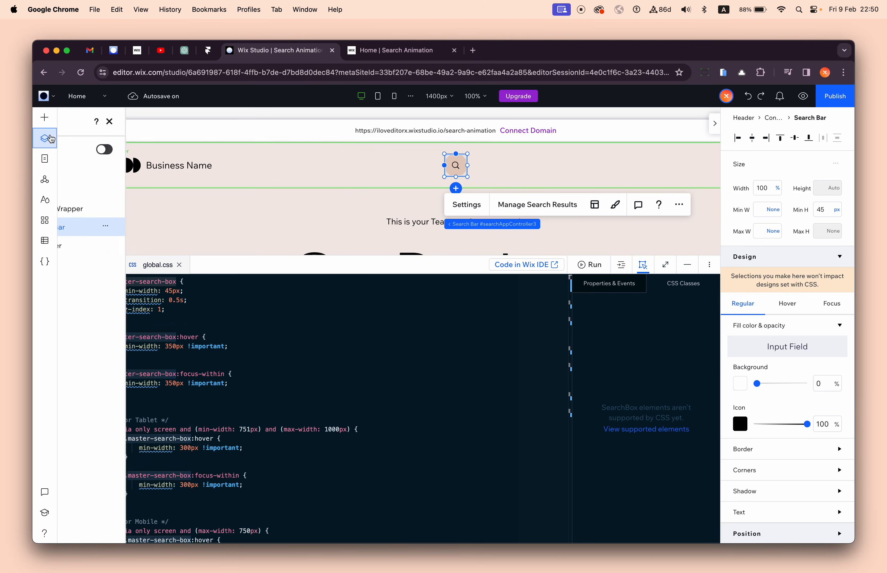
click(143, 212)
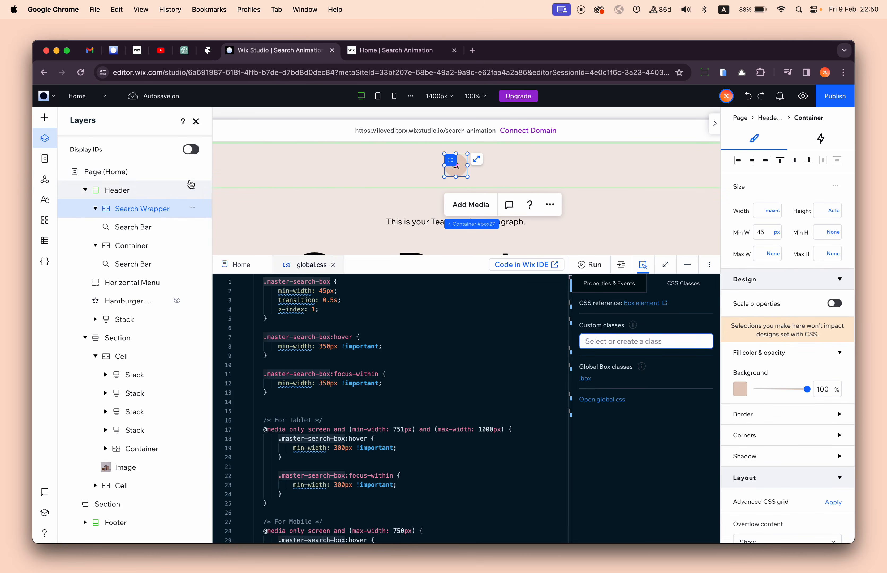
click(196, 122)
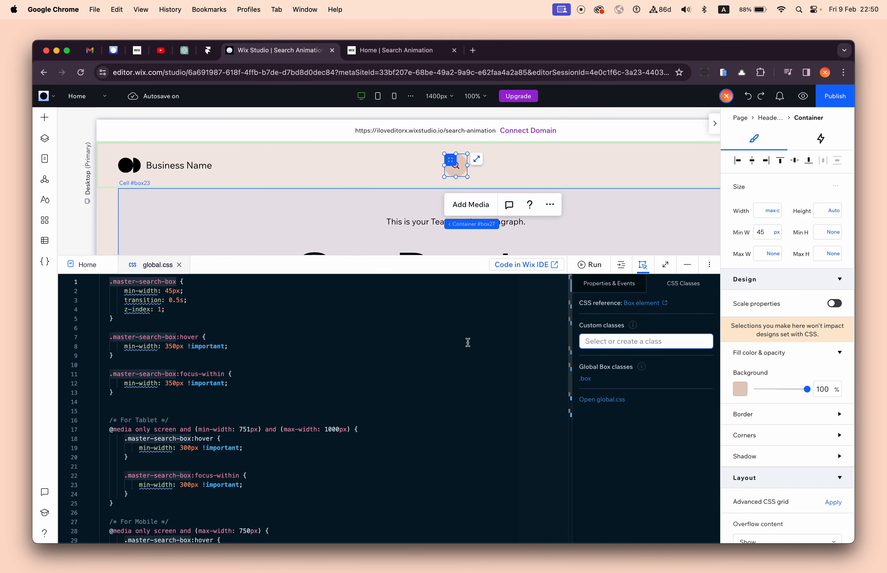
click(607, 341)
text(2)
key(super+v)
key(Return)
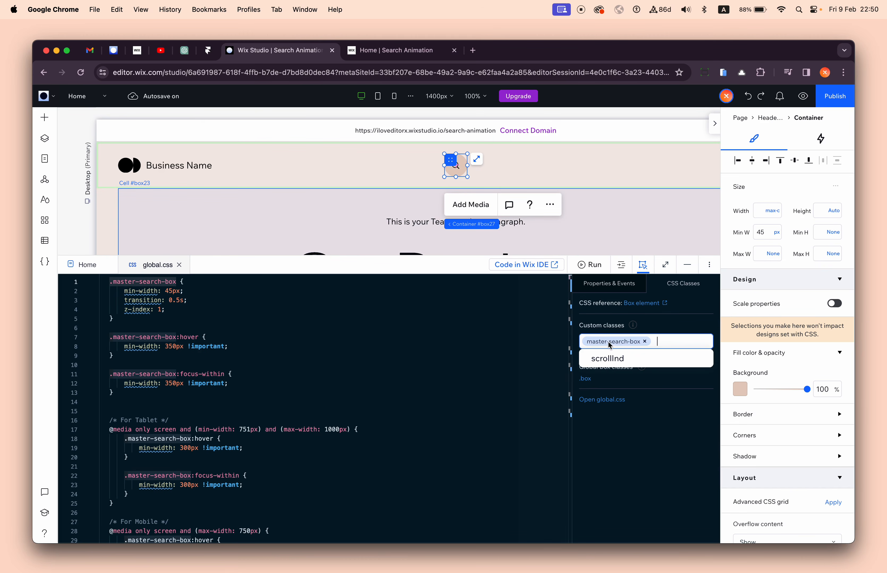
click(464, 330)
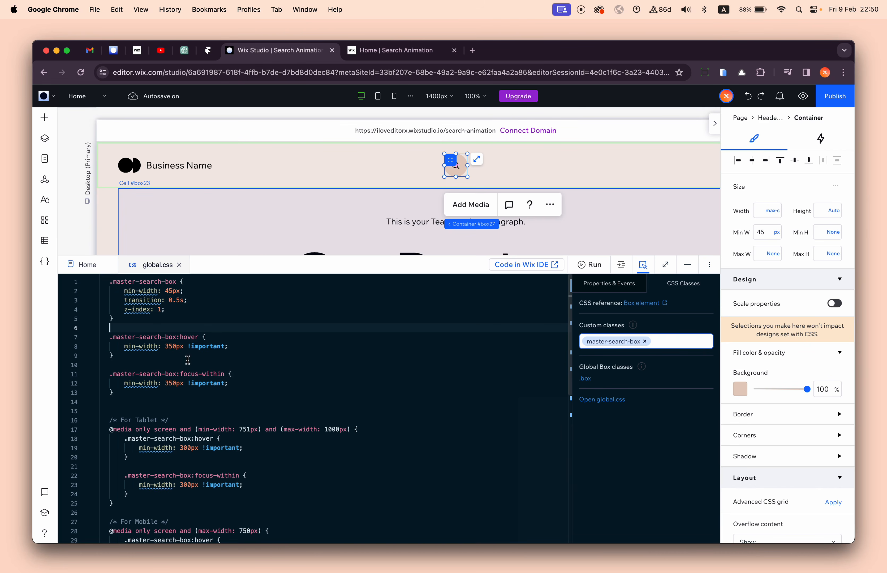
- Publish the site, reload the live page to test the centered search bar's hover expansion, and return to the editor
click(830, 97)
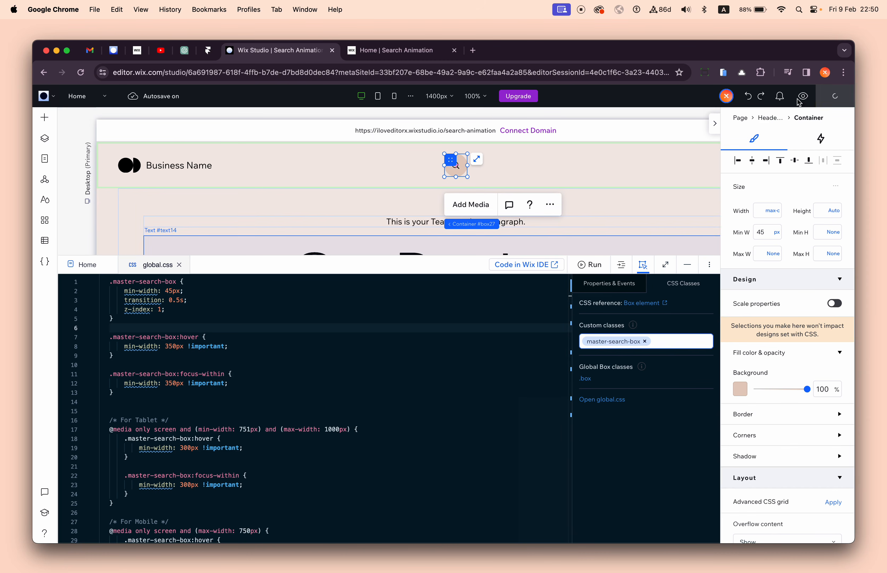
click(379, 54)
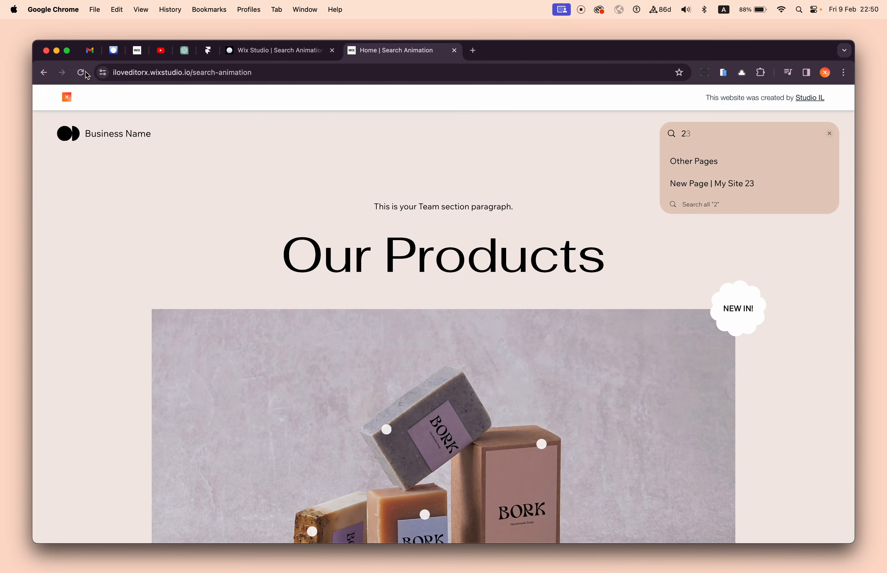
key(cmd+r)
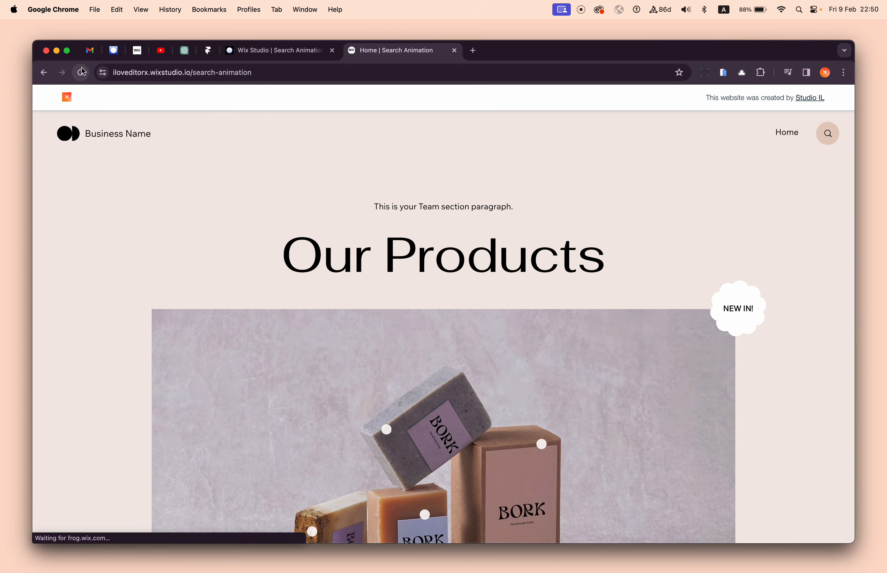
click(81, 72)
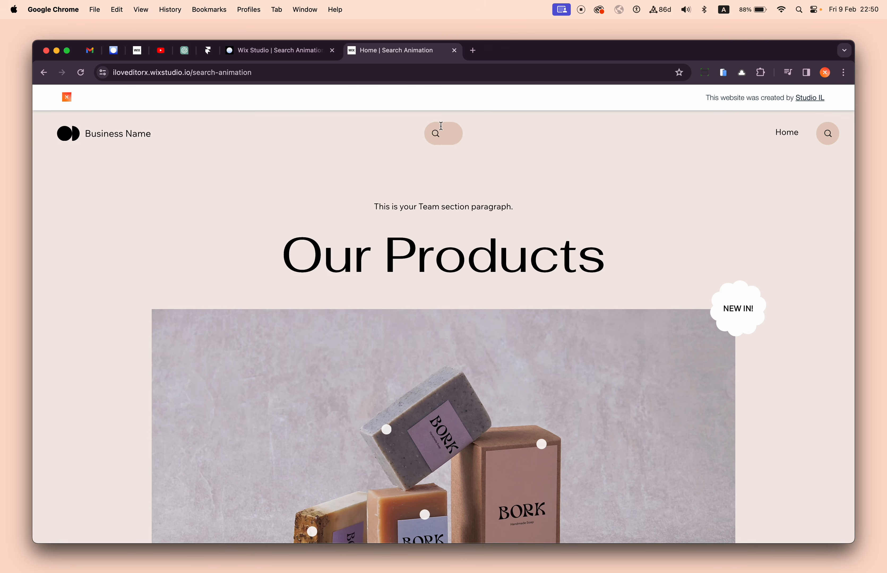
click(274, 56)
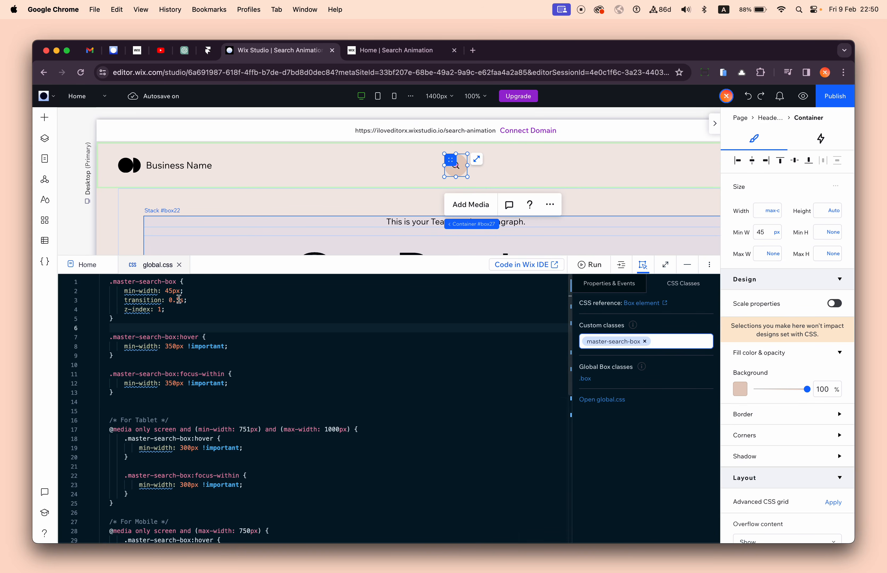
click(230, 317)
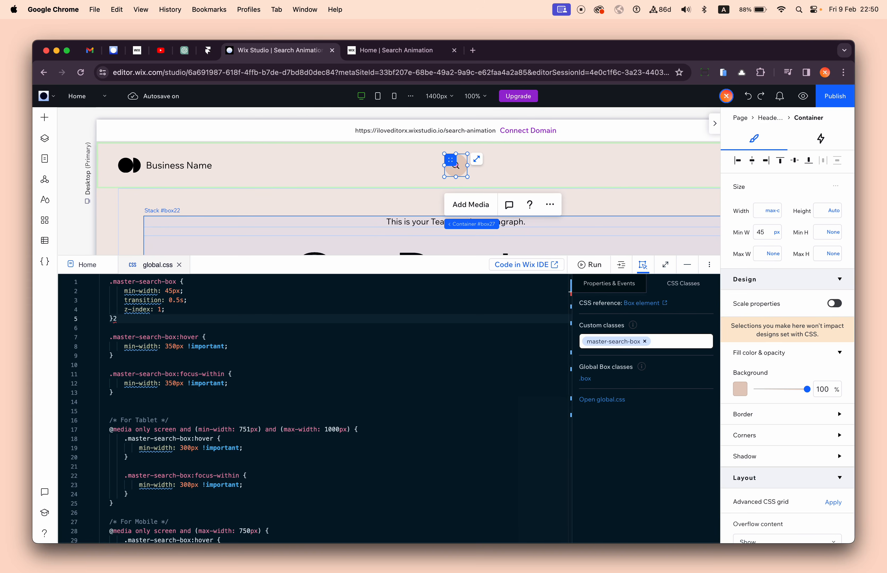
click(644, 344)
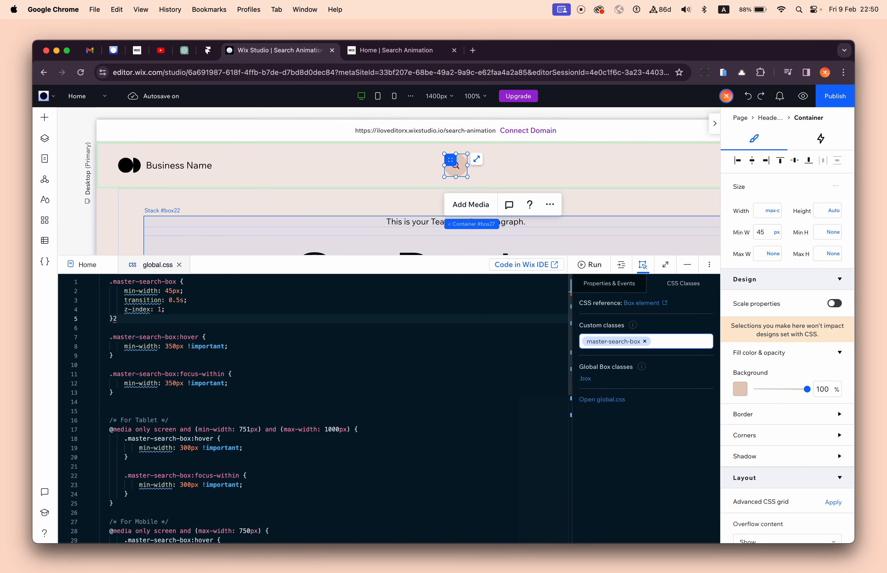
key(BackSpace)
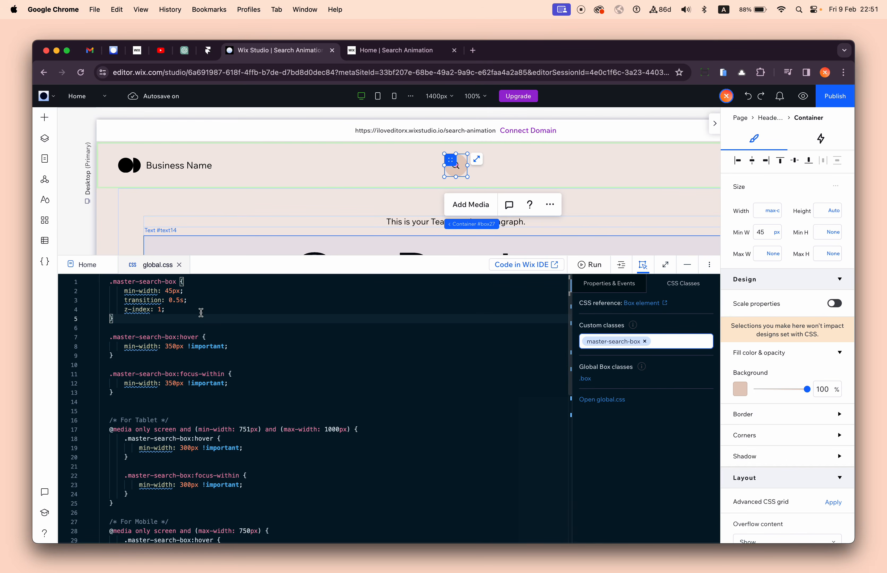
click(199, 298)
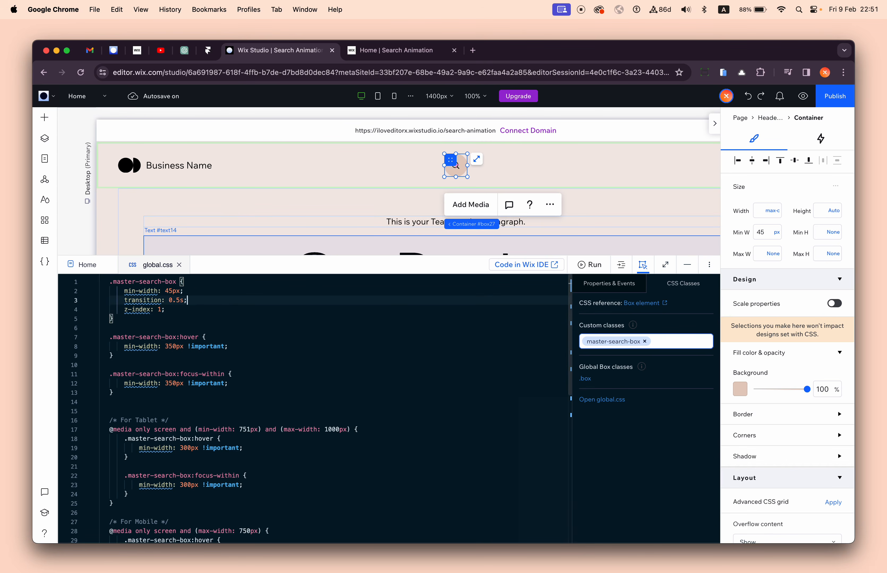
click(131, 292)
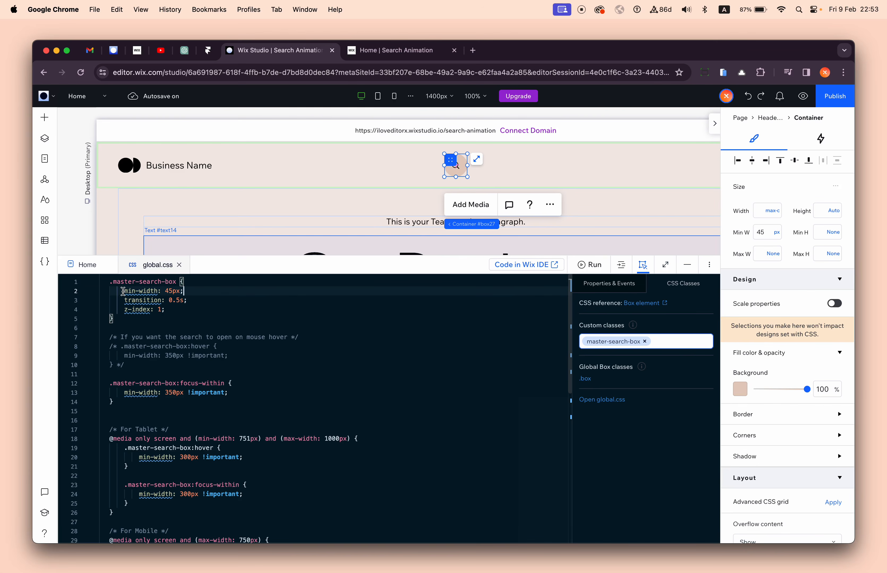
- In global.css, set the transition of the .master-search-box rule to 1.5s
drag(123, 291, 184, 291)
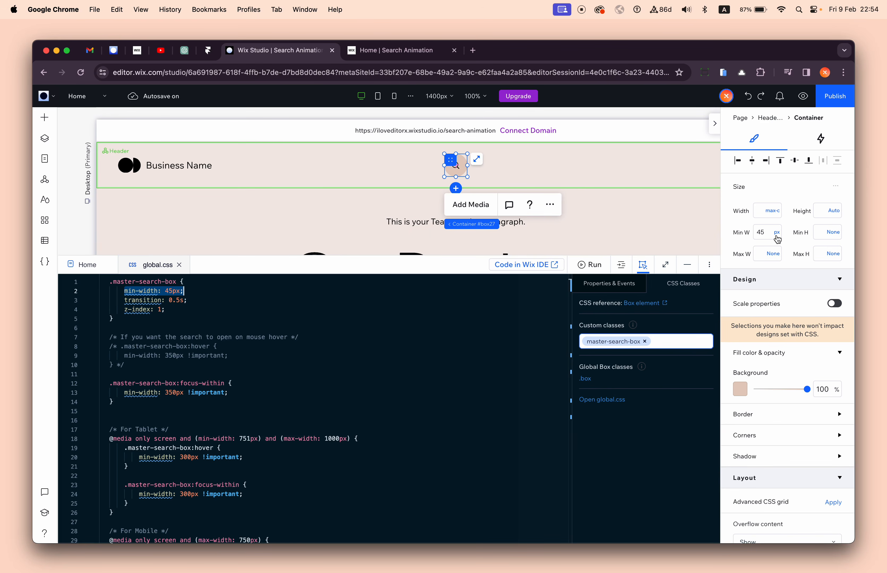
click(427, 362)
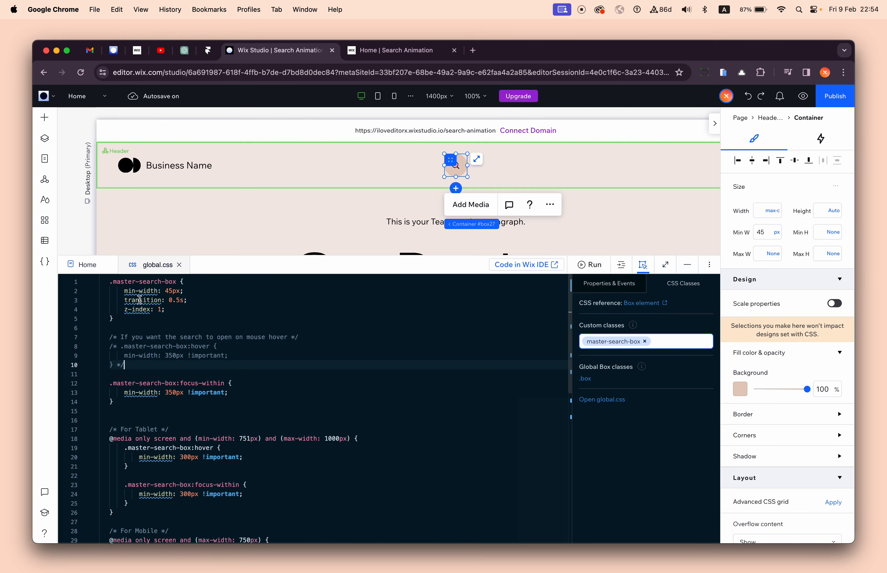
drag(126, 292, 162, 292)
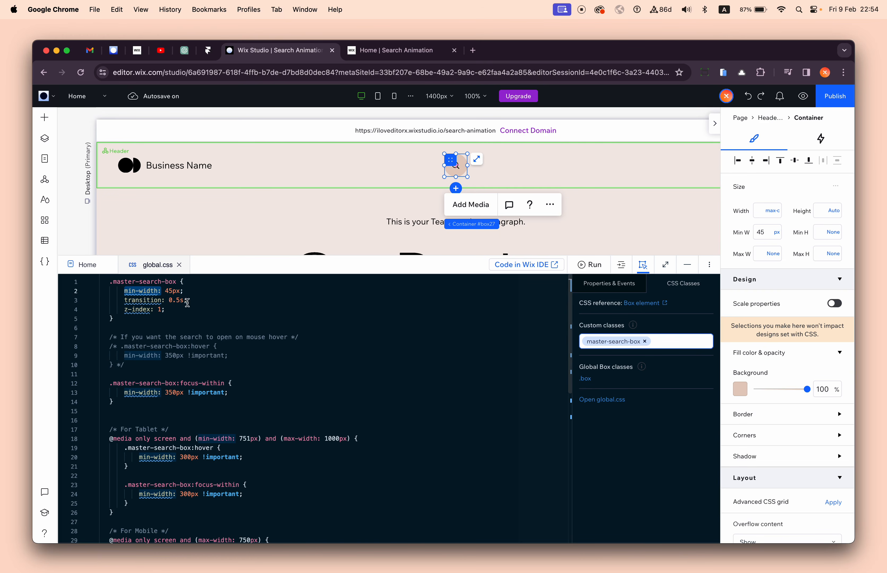
click(203, 299)
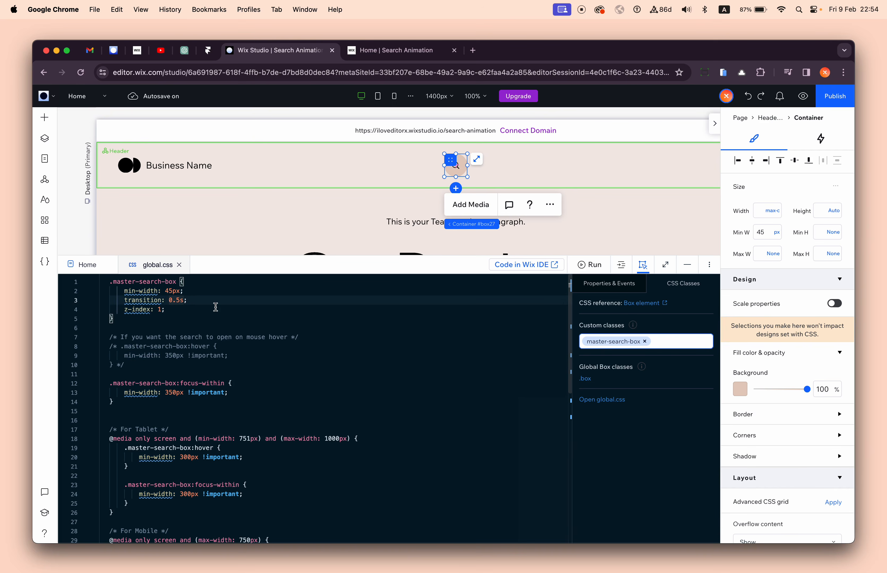
drag(168, 300, 172, 300)
text(1)
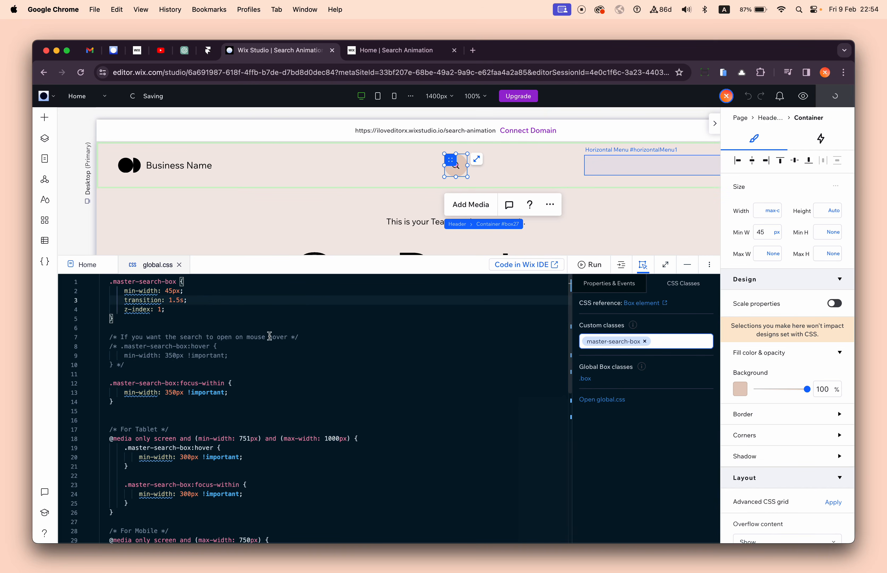
- Reload the live page, test the centered search bar's expansion speed, and return to the editor
click(379, 53)
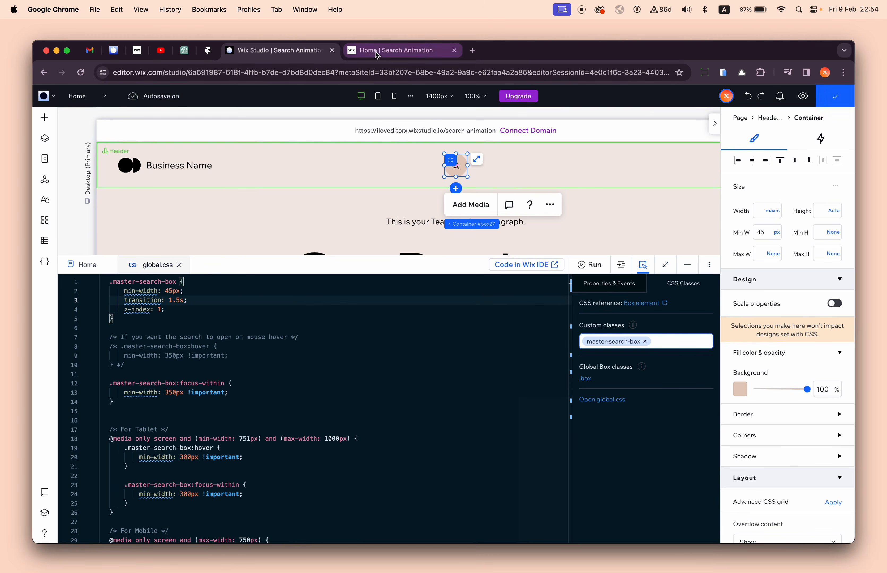
click(81, 72)
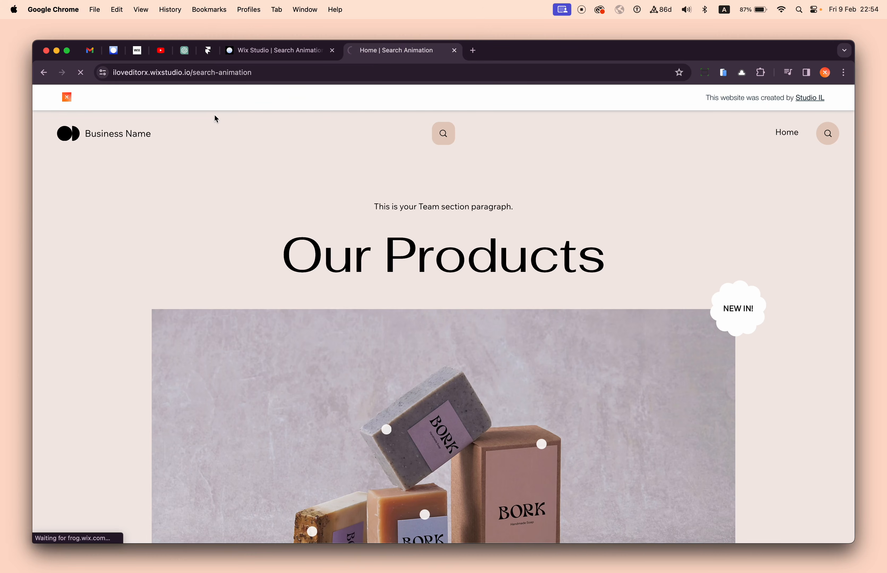
click(442, 135)
click(439, 163)
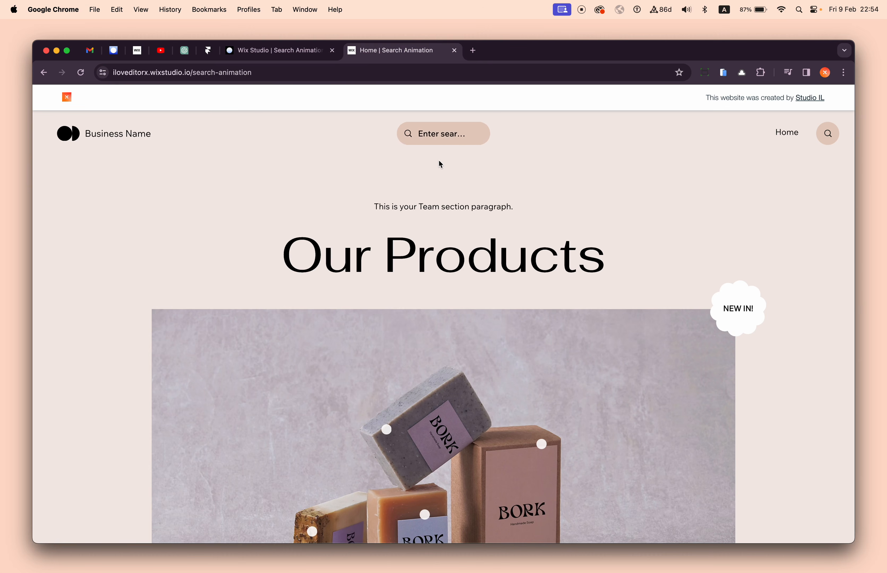
click(440, 146)
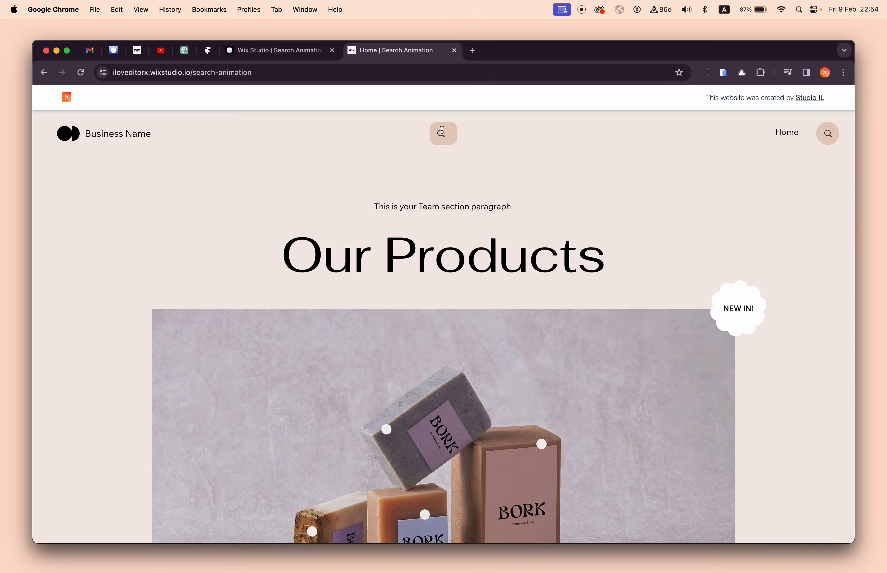
click(308, 56)
- Review the transition line in global.css, test the search bar beside the Home link on the live site with "sdas", and return to the editor
click(220, 280)
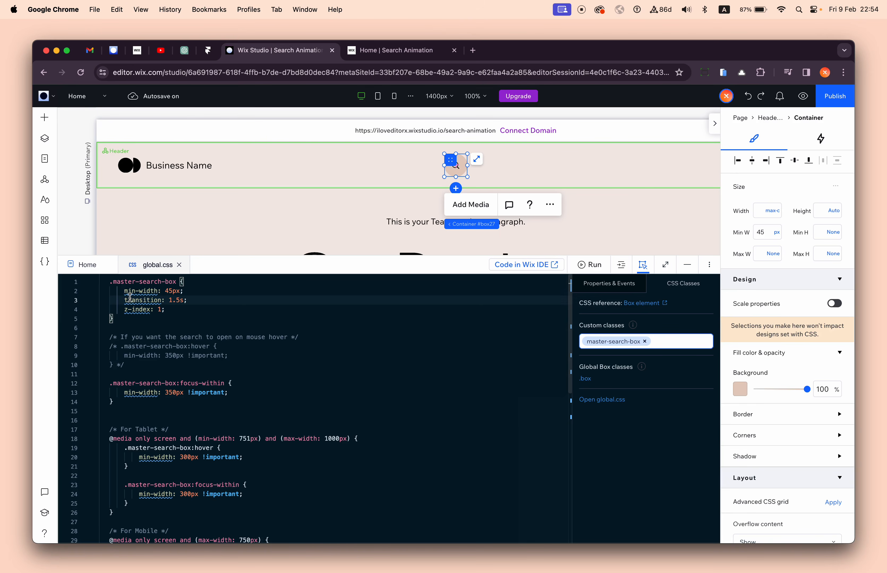
drag(125, 300, 201, 300)
click(202, 300)
click(367, 54)
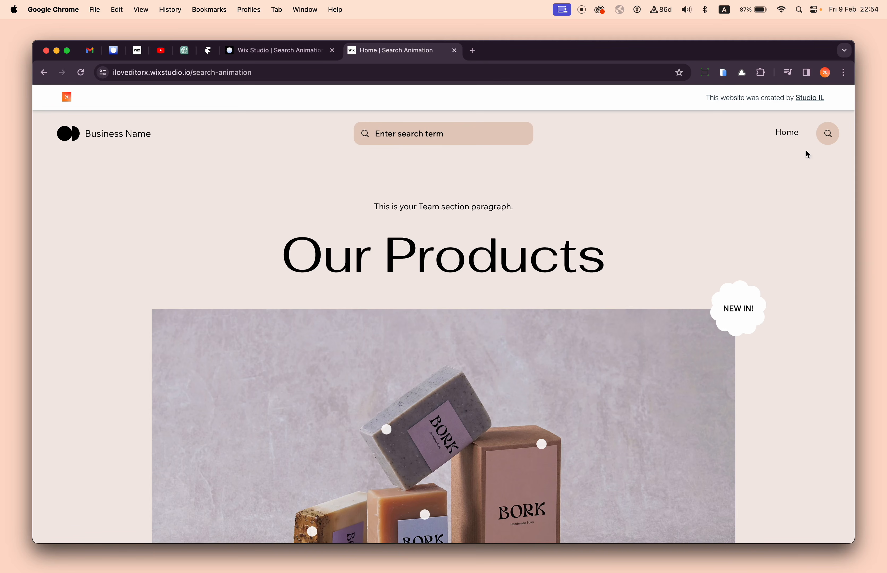
click(829, 133)
click(759, 178)
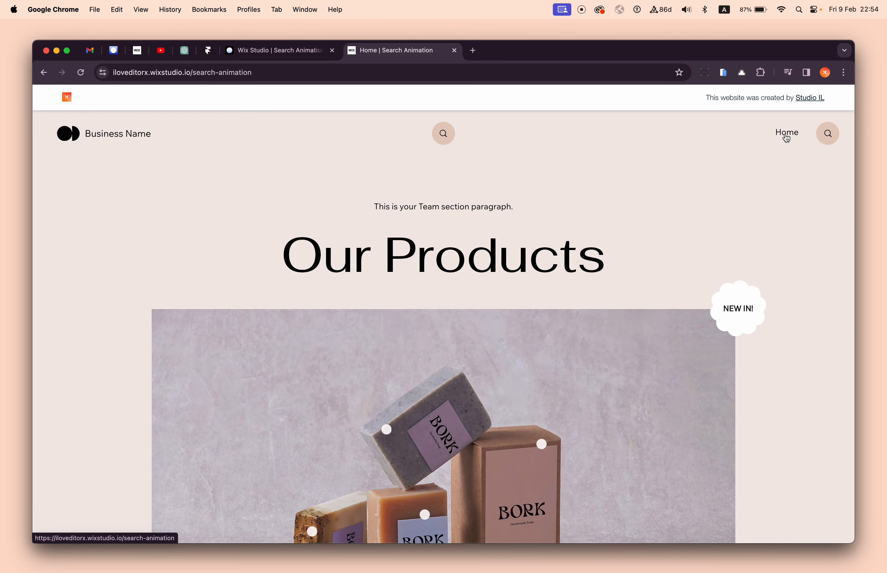
click(824, 132)
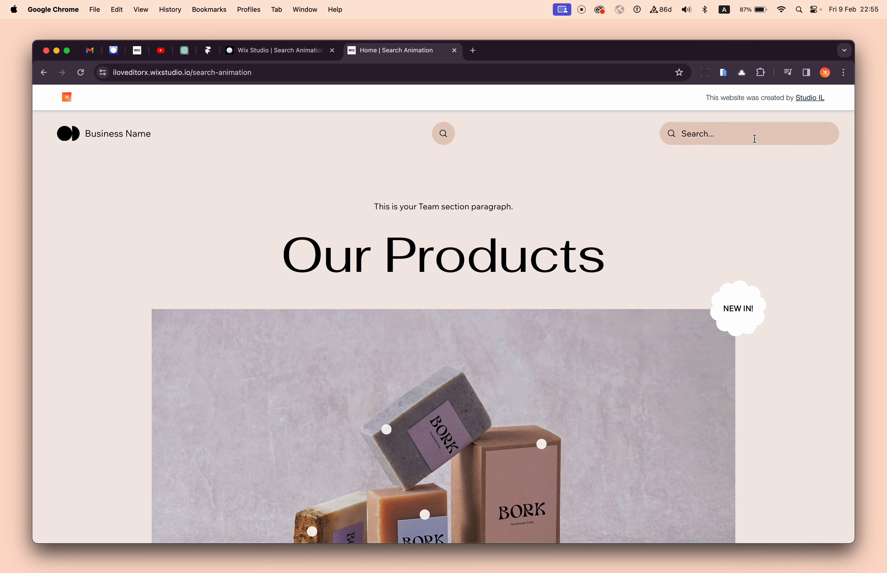
text(sdas)
key(super+z)
click(737, 181)
click(302, 52)
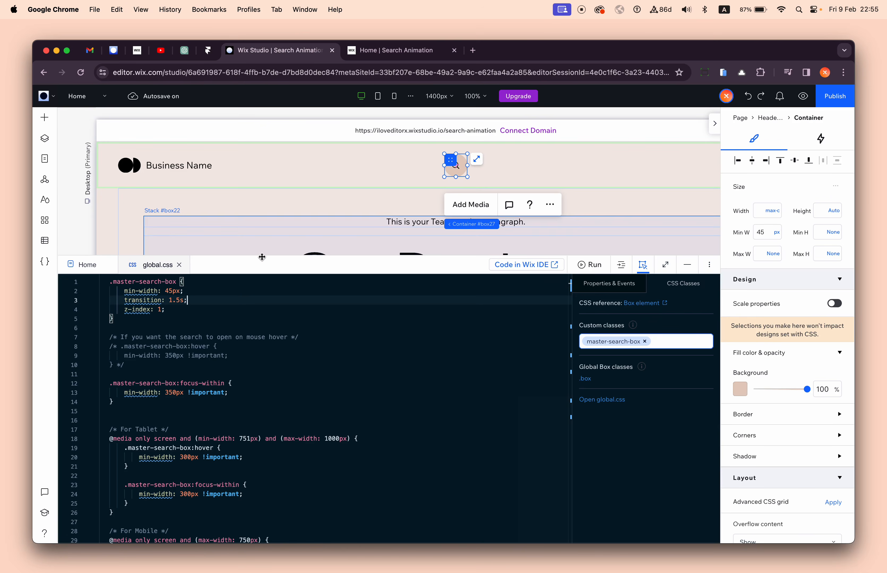
- Examine the z-index, commented hover rule and tablet and mobile rules in global.css, and check the centered search bar on the live site
drag(125, 309, 175, 309)
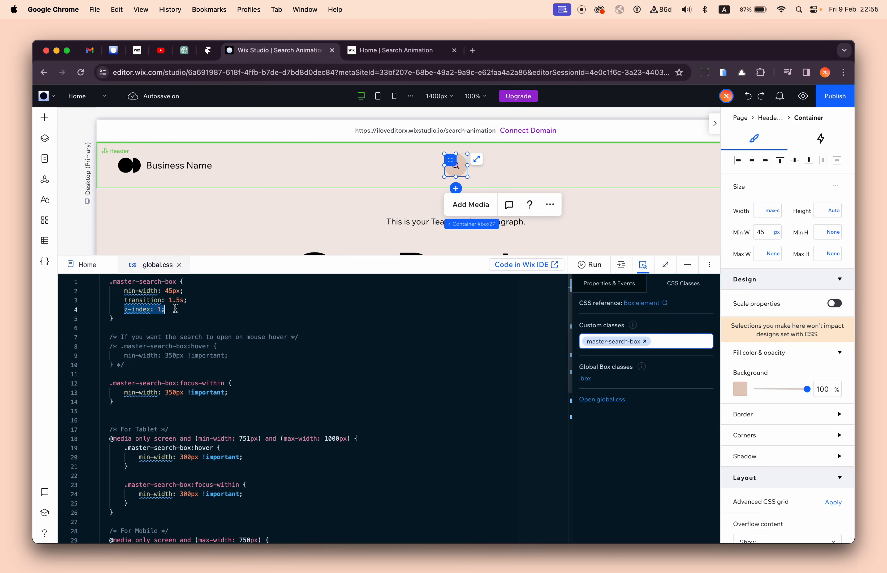
click(175, 309)
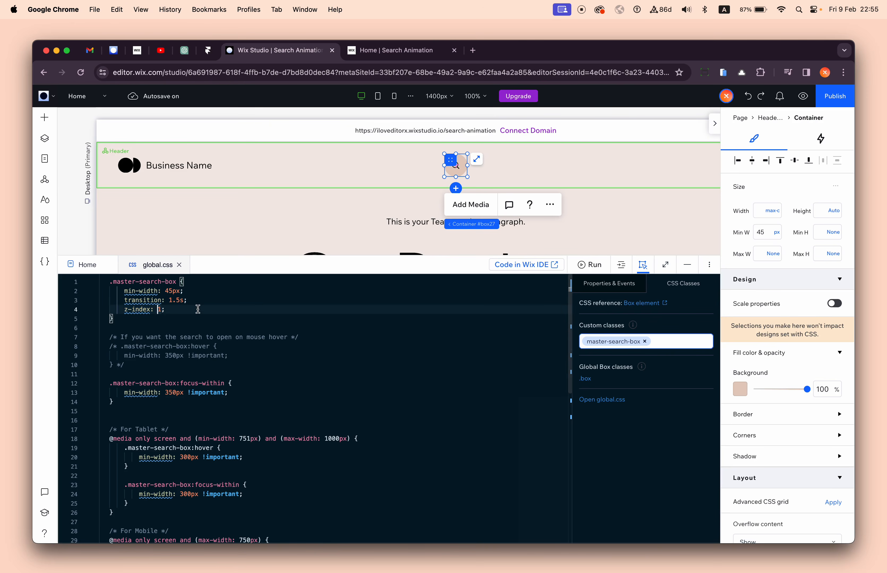
scroll(163, 367, down, 4)
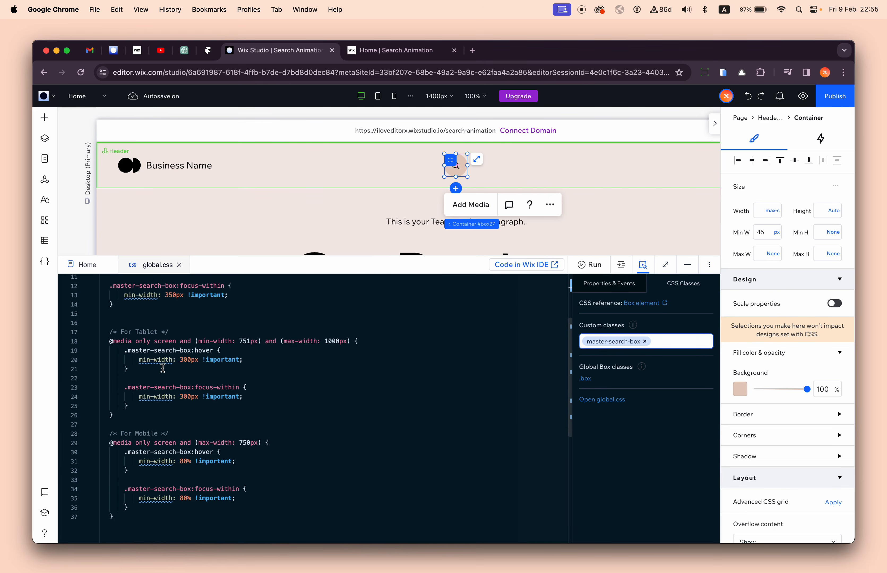
scroll(163, 369, up, 2)
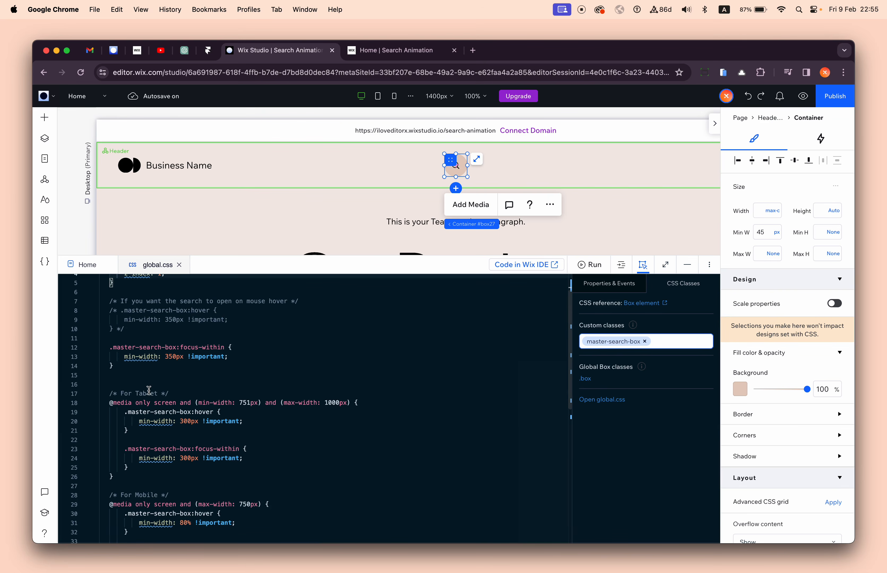
scroll(149, 390, down, 1)
scroll(149, 390, up, 2)
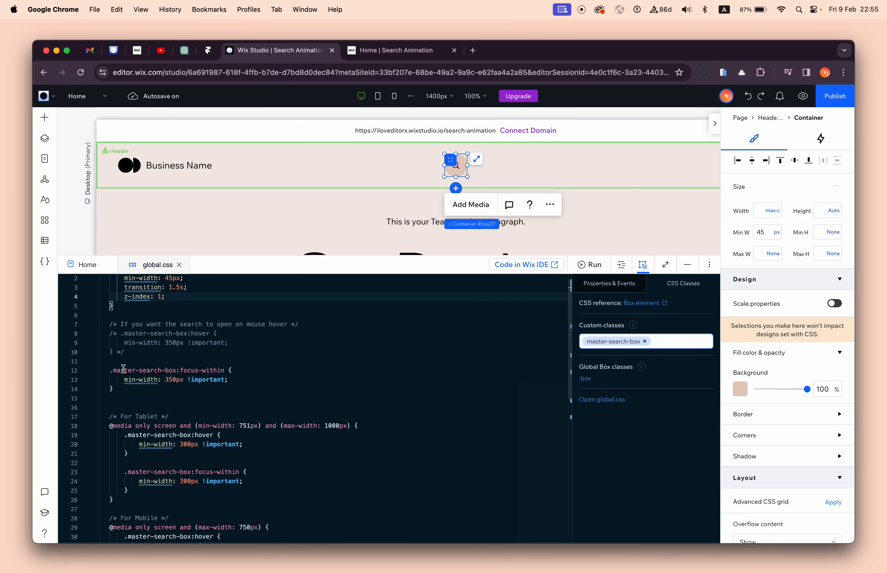
drag(143, 350, 113, 334)
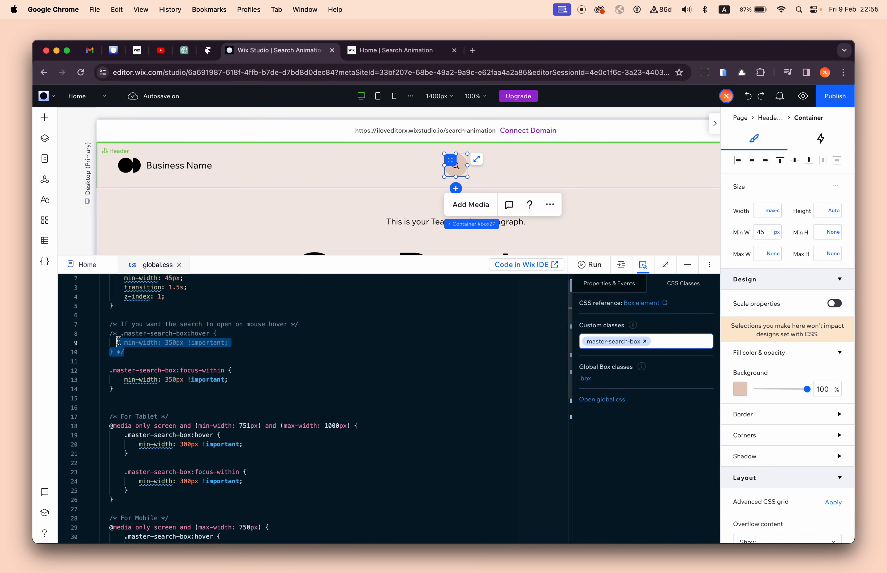
click(379, 56)
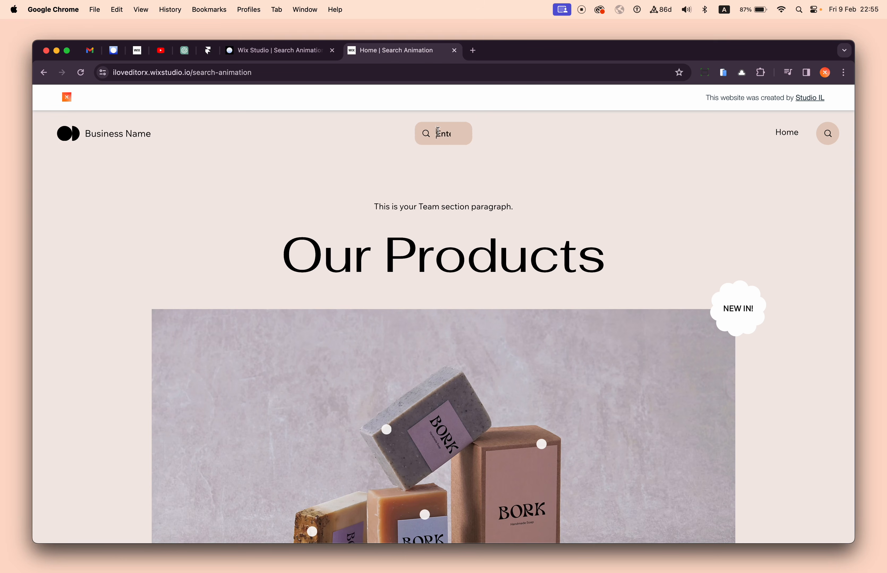
click(276, 50)
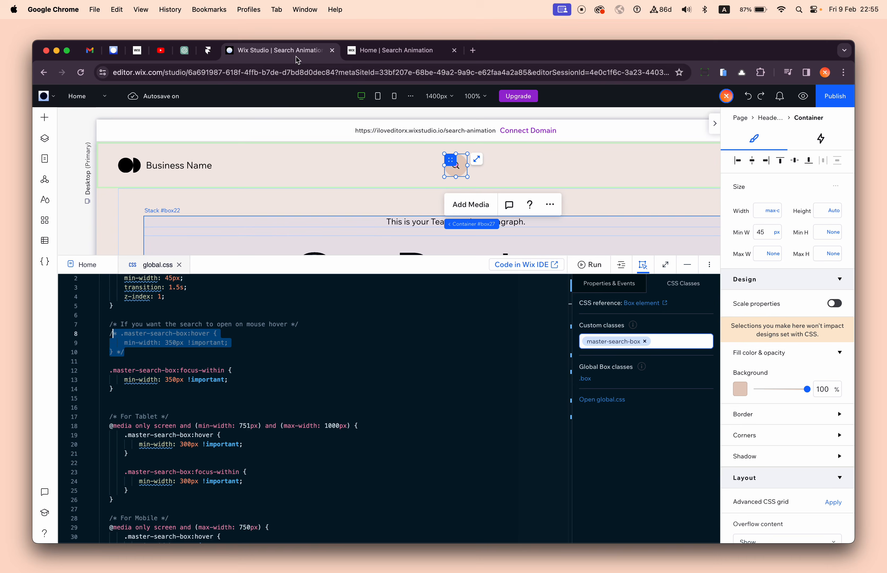
- Uncomment the .master-search-box:hover rule with its 350px min-width in global.css
click(136, 349)
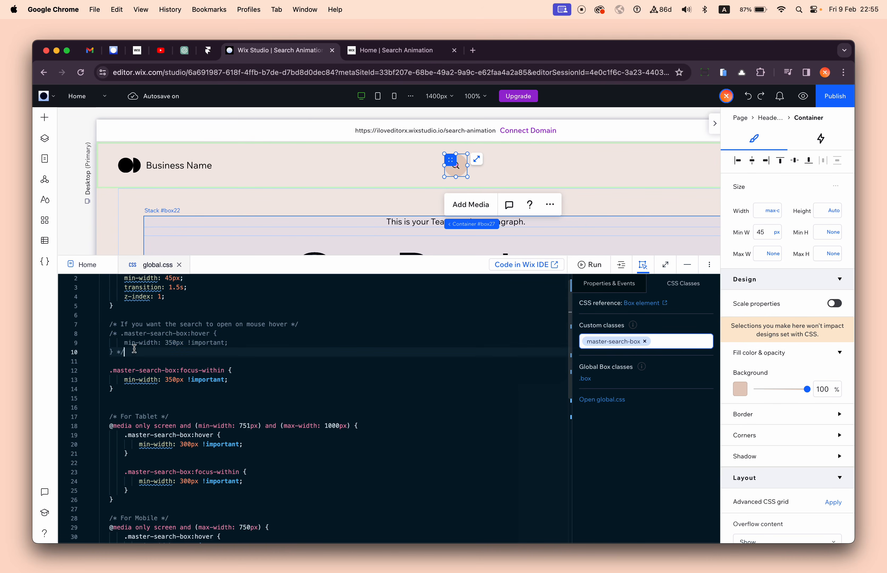
drag(110, 333, 200, 358)
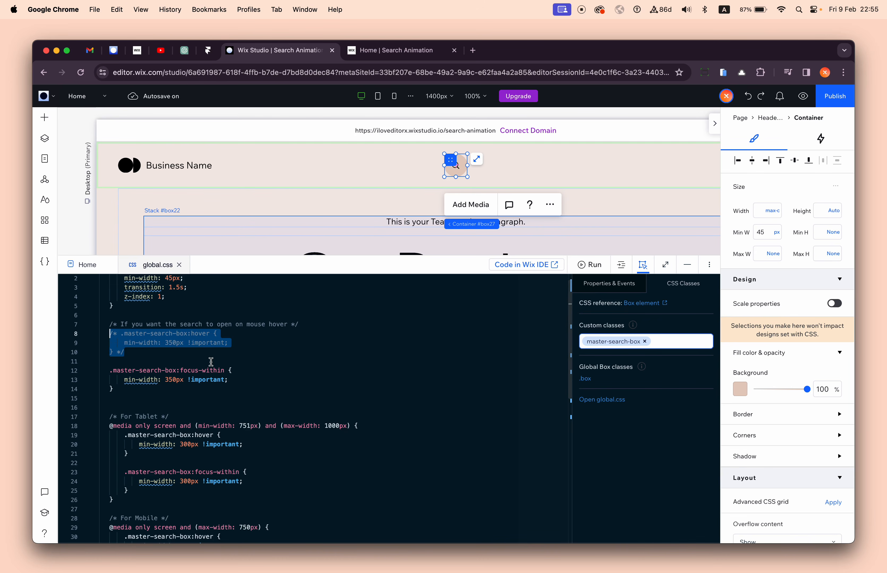
key(super+slash)
click(245, 360)
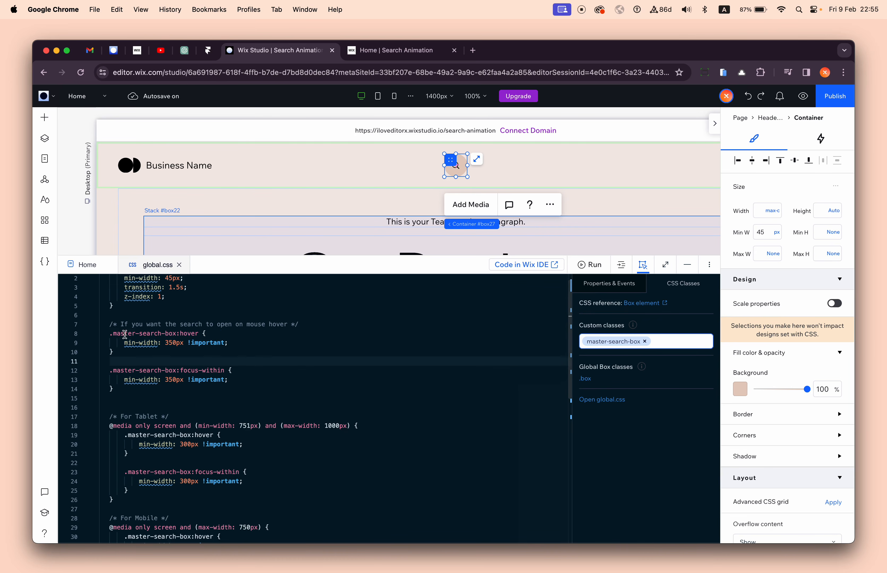
- Examine the selectors and min-width values of the desktop .master-search-box :hover and :focus-within rules, and switch to the live site
drag(111, 333, 175, 334)
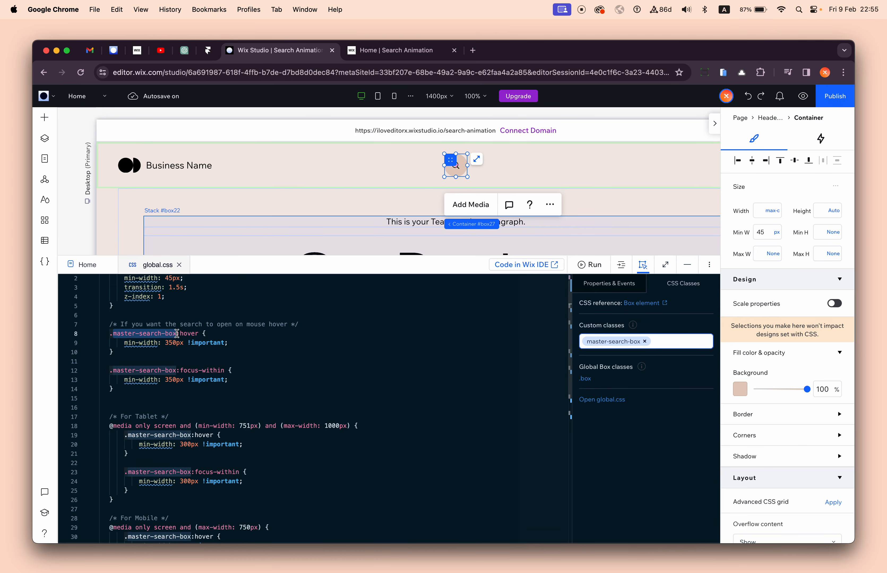
double_click(178, 333)
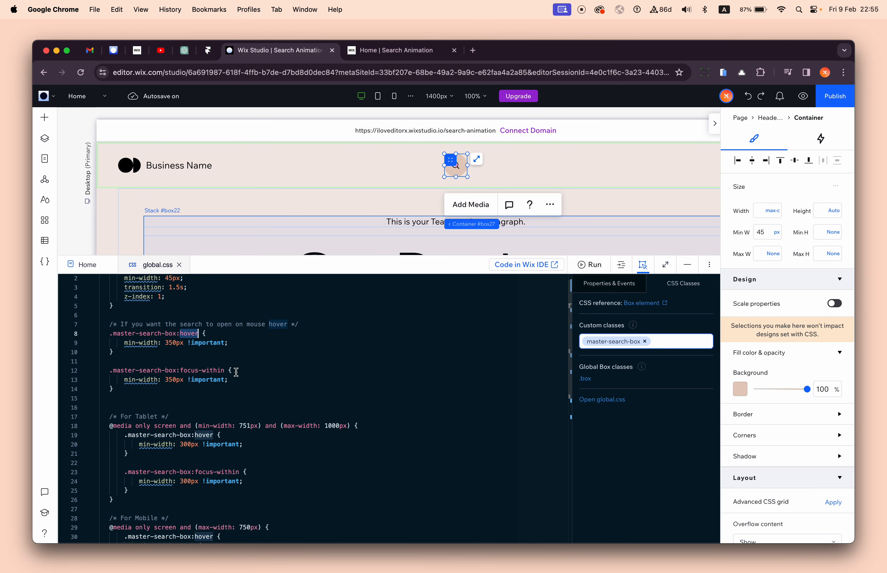
click(167, 365)
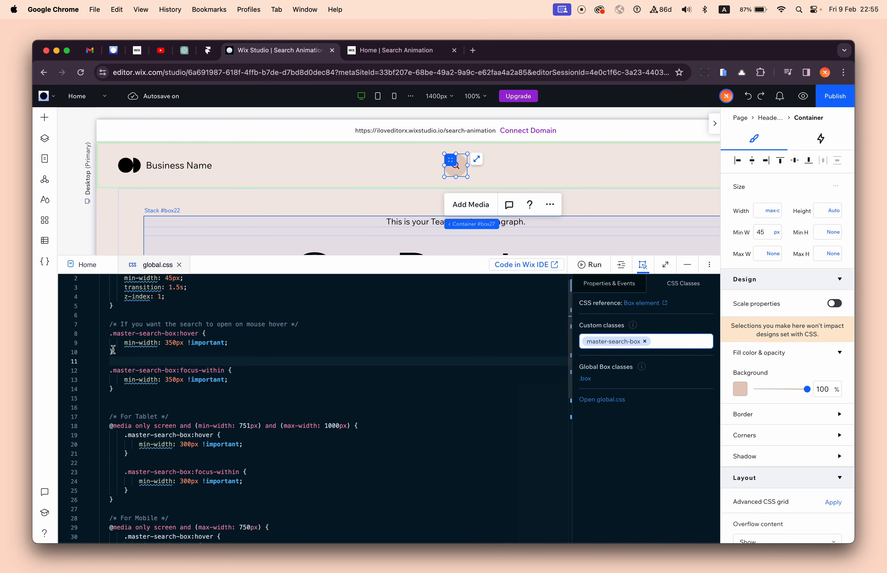
drag(123, 344, 250, 341)
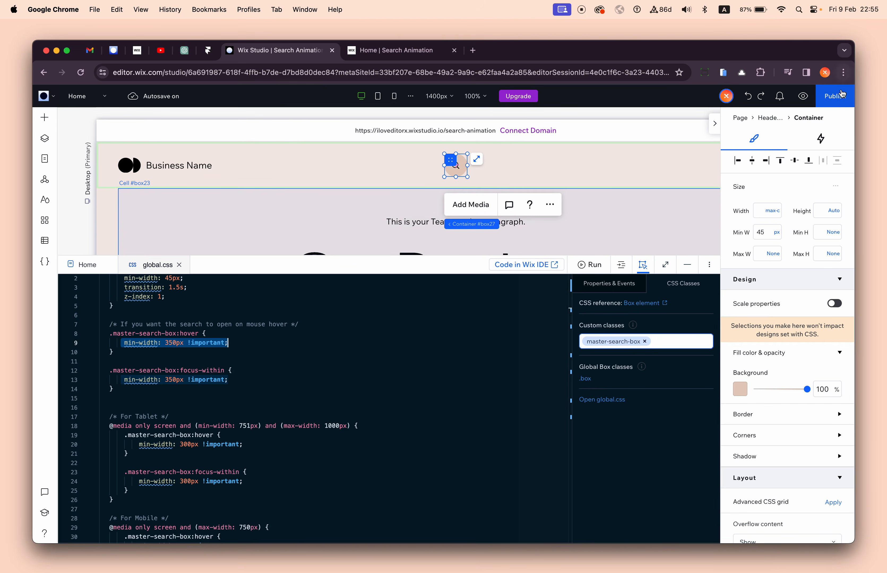
click(285, 379)
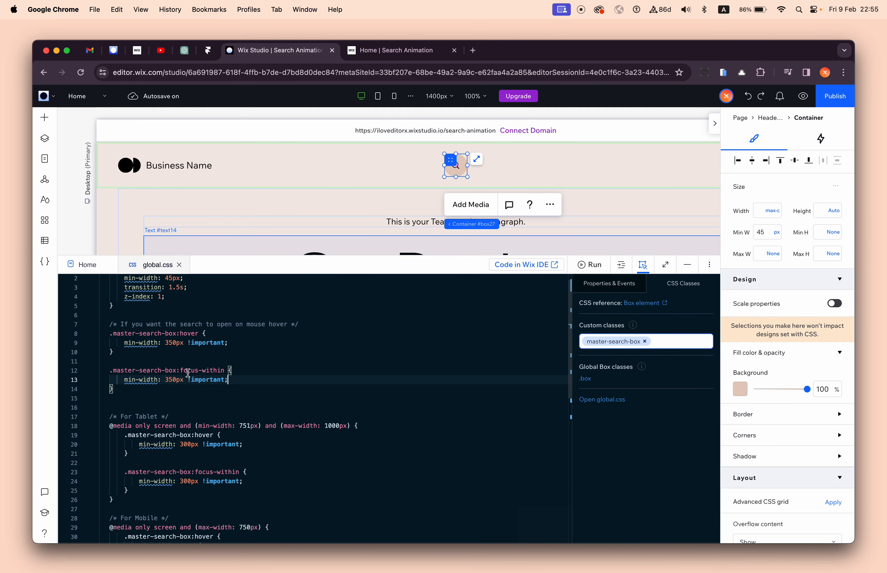
drag(178, 371, 222, 370)
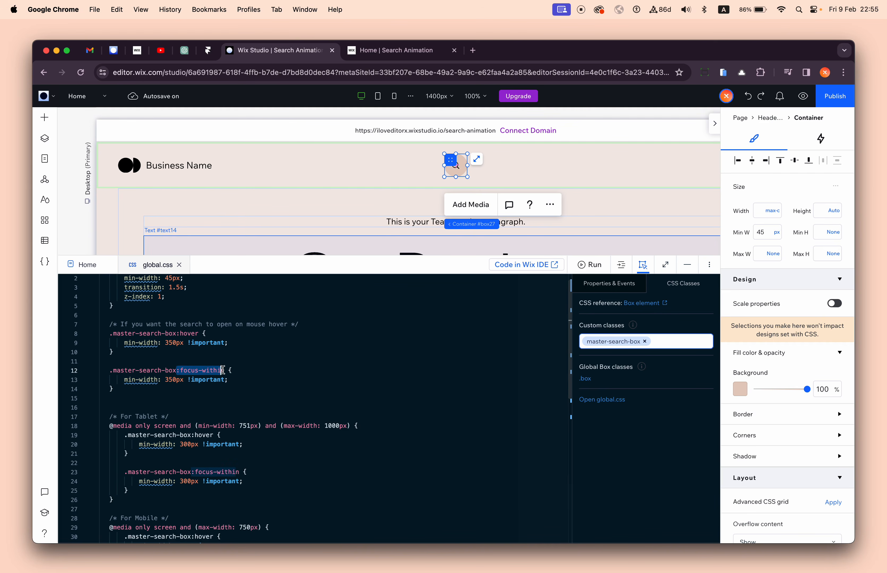
drag(111, 371, 174, 370)
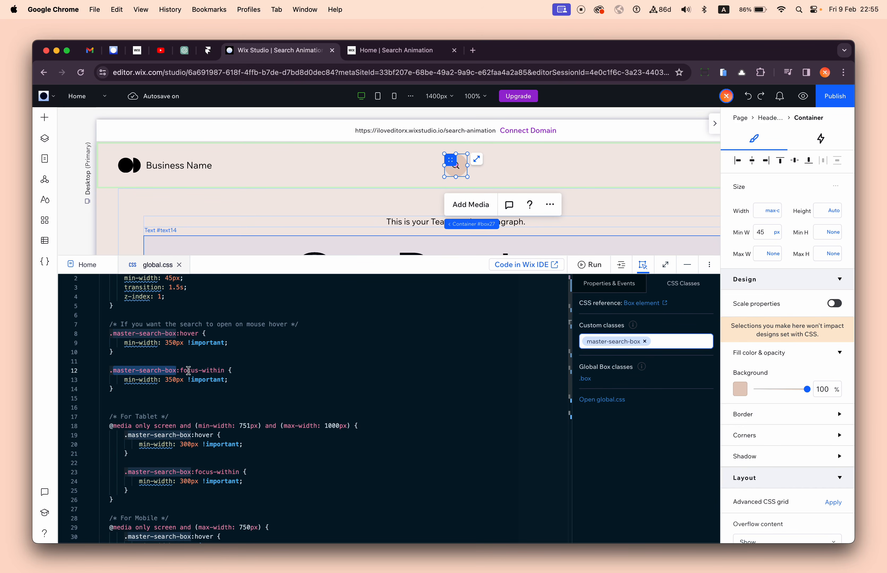
drag(180, 370, 199, 370)
double_click(214, 371)
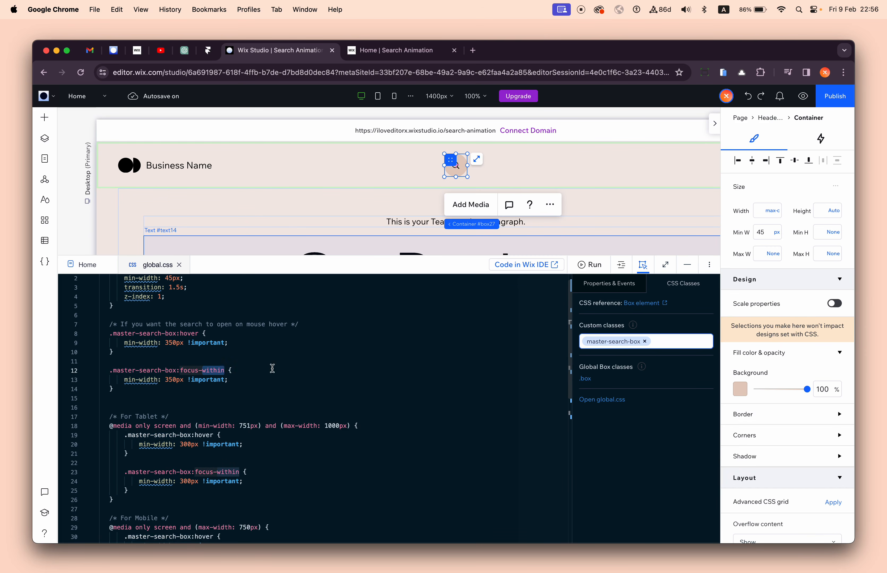
click(376, 56)
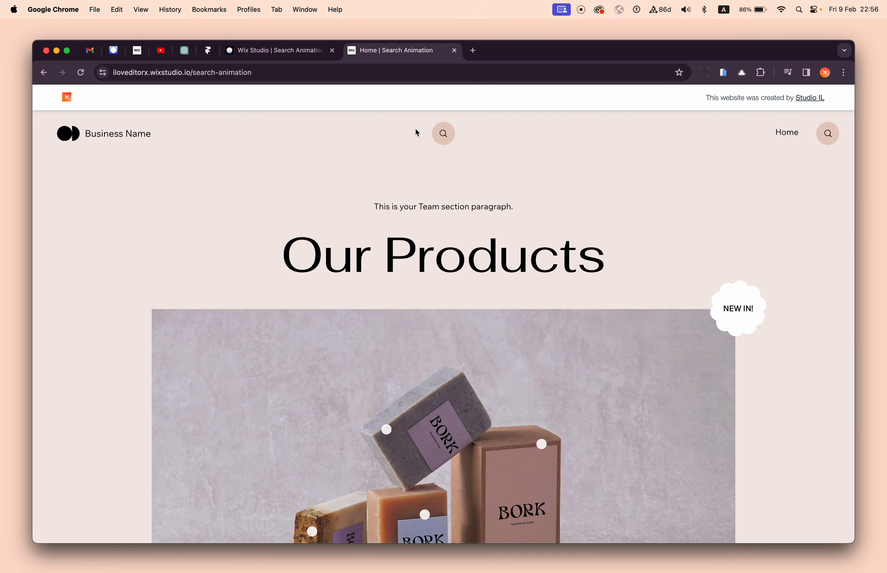
- Return to the editor and examine the min-width declaration of the desktop .master-search-box:focus-within rule in global.css
click(283, 51)
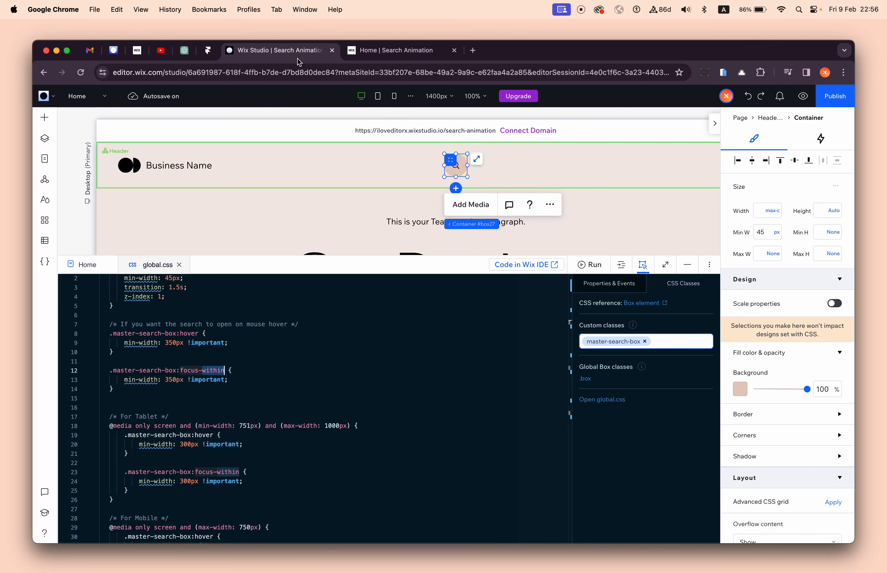
drag(123, 382, 243, 377)
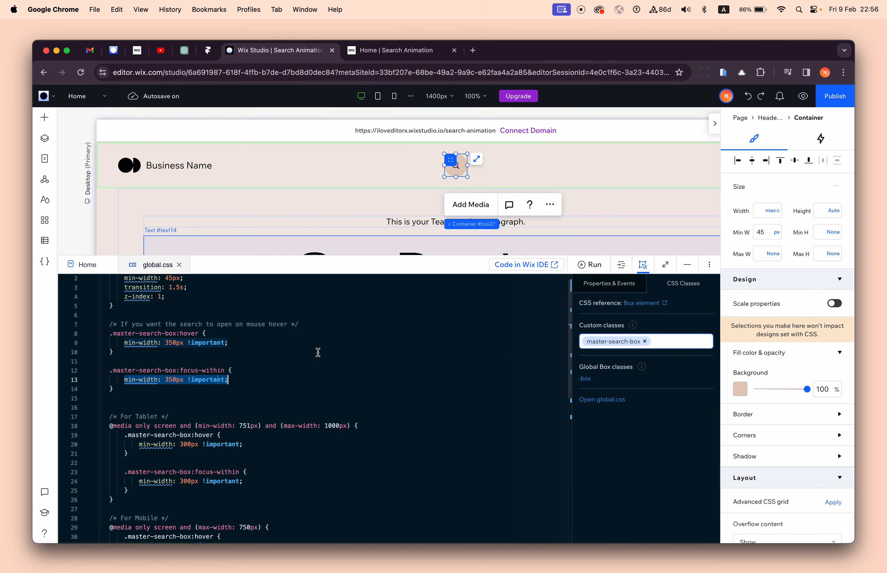
click(299, 360)
click(257, 376)
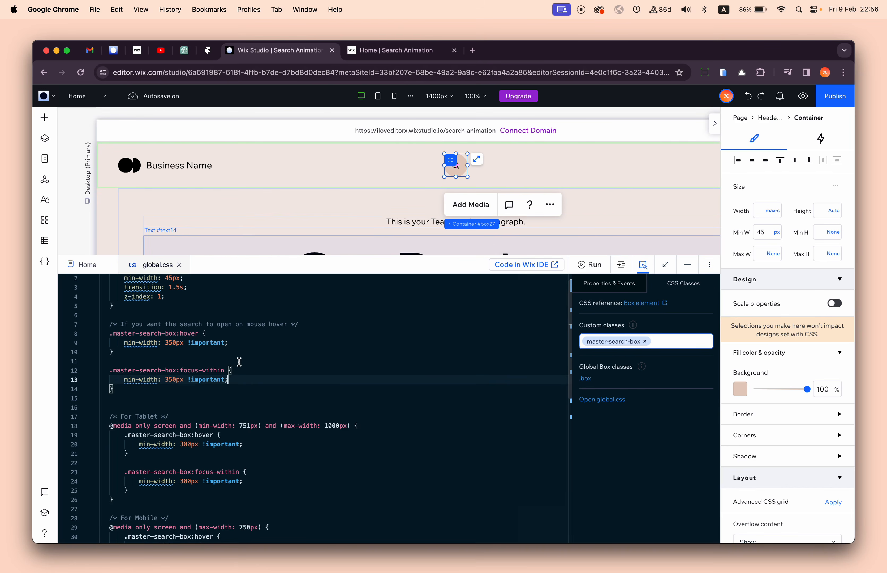
- Test the centered search bar on the live site with "s" and return to the editor
click(383, 52)
click(443, 134)
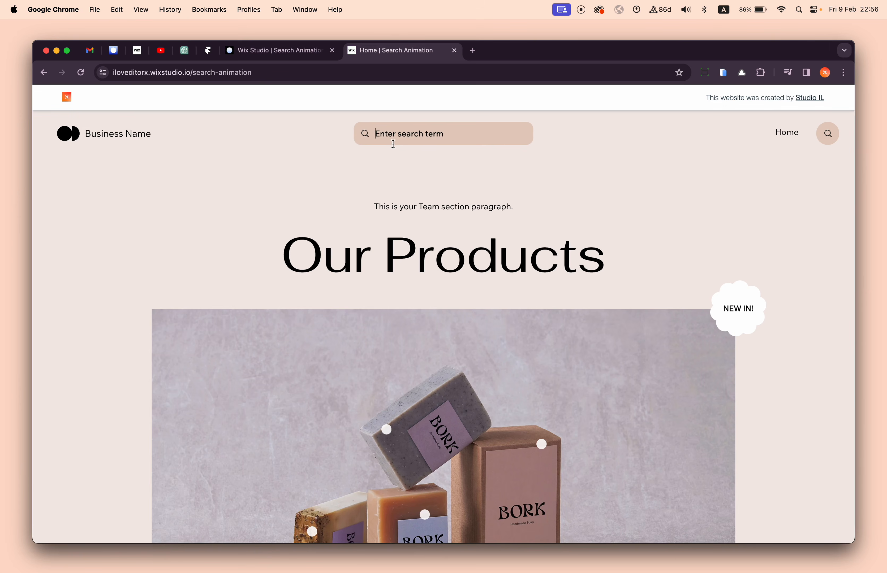
text(s)
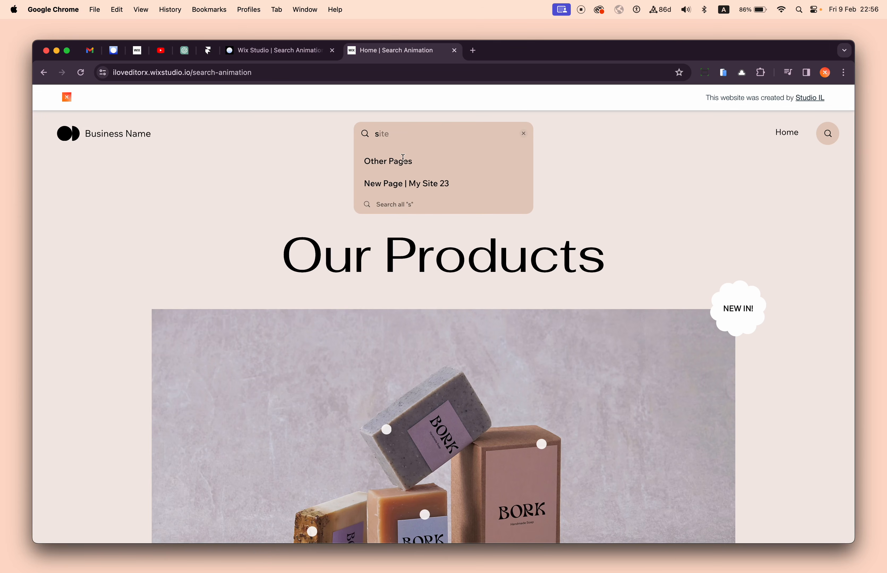
click(290, 59)
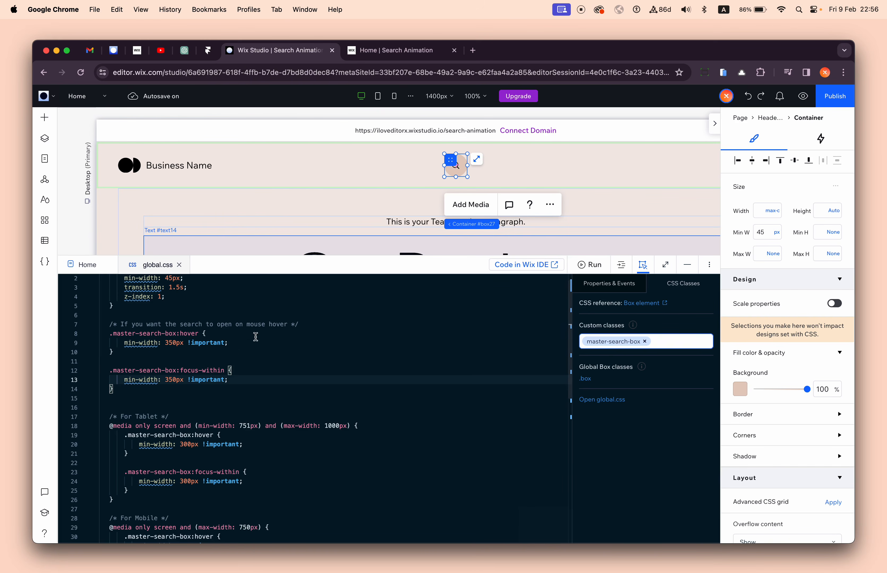
- Examine the extent of the tablet and mobile media query blocks in global.css
click(178, 392)
scroll(181, 393, down, 5)
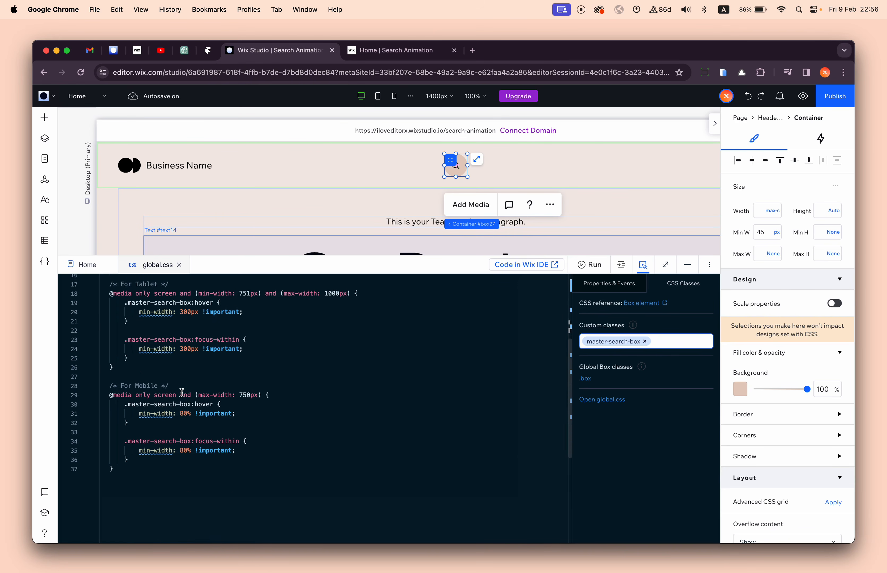
scroll(182, 392, up, 5)
scroll(177, 416, down, 4)
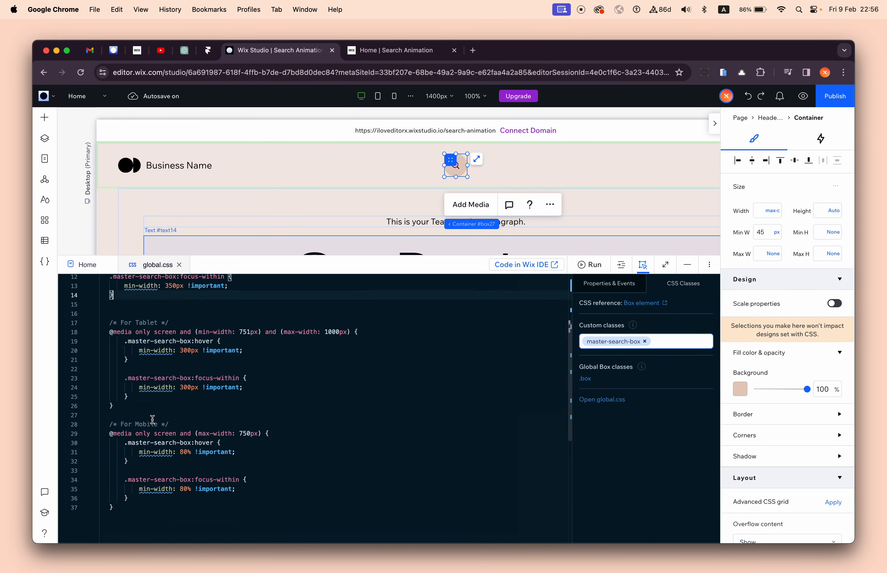
drag(155, 320, 162, 498)
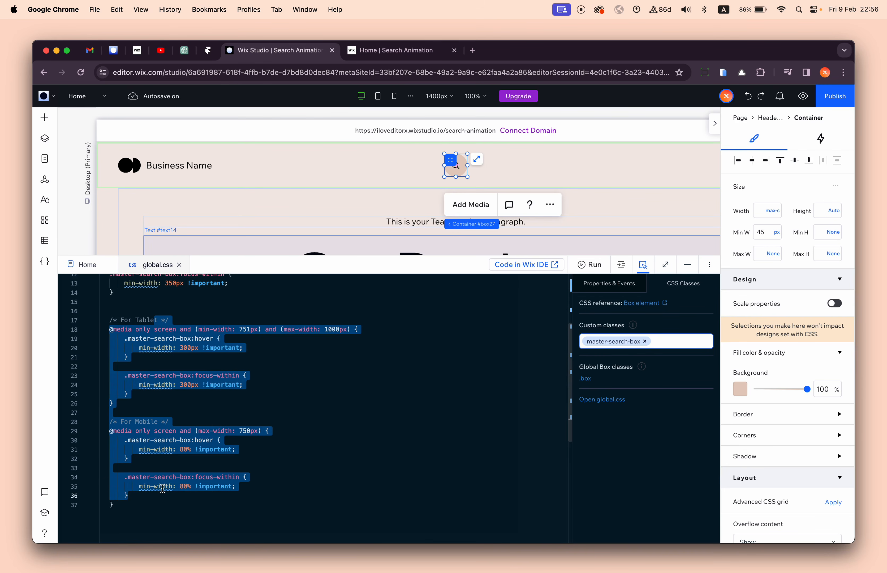
click(165, 327)
click(136, 402)
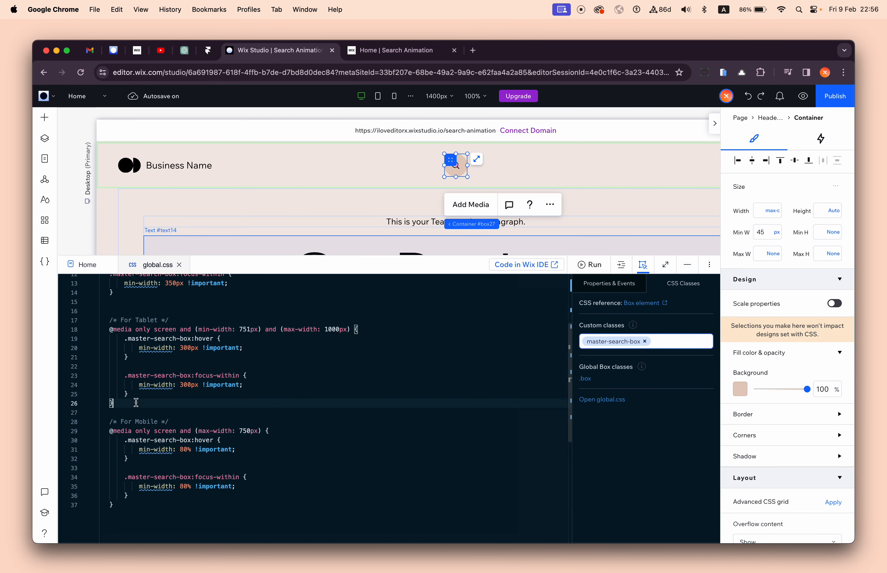
shift+click(116, 331)
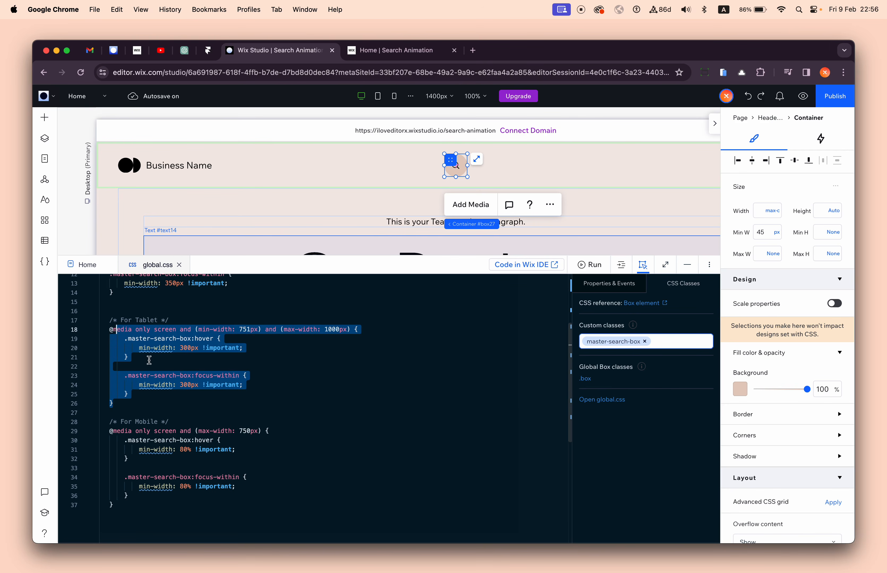
click(130, 442)
shift+click(131, 493)
click(199, 416)
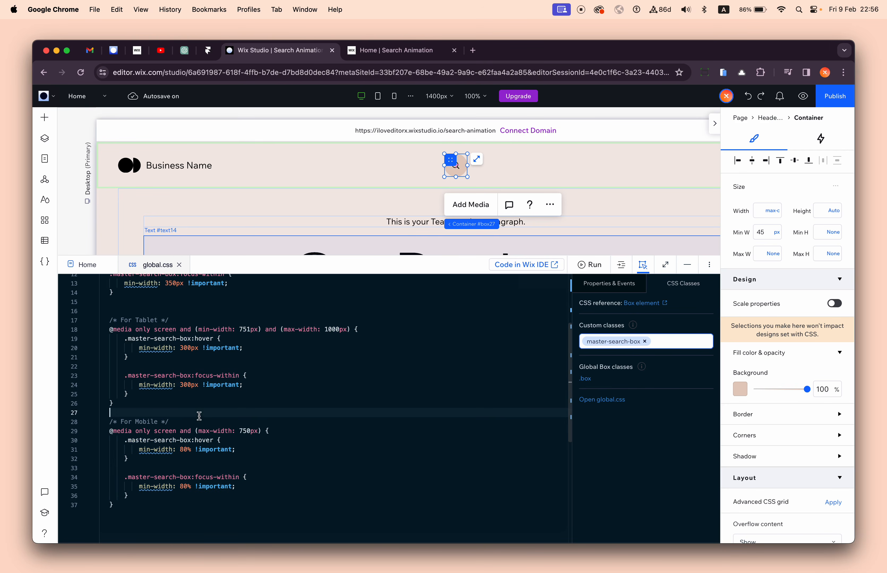
- Compare the min-width of the tablet hover rule with that of the desktop hover rule in global.css
click(137, 348)
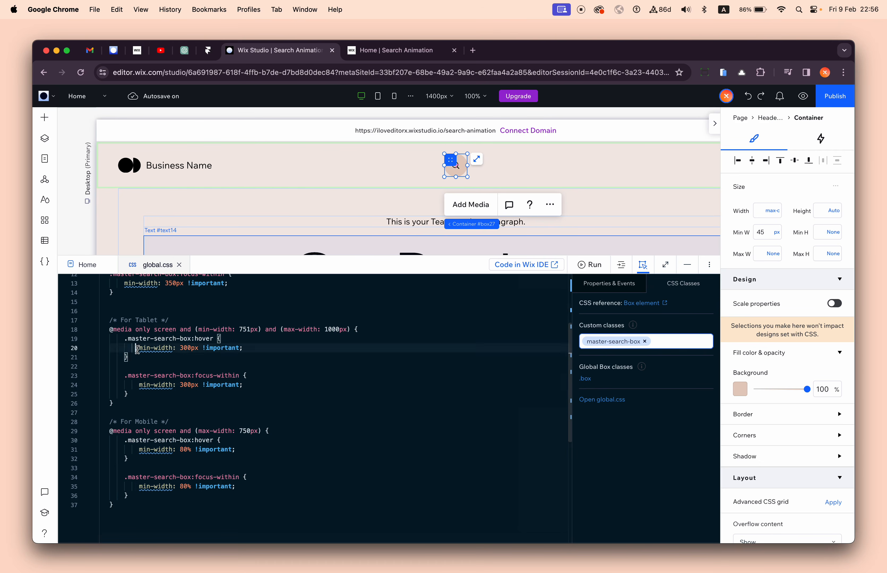
drag(137, 349, 196, 350)
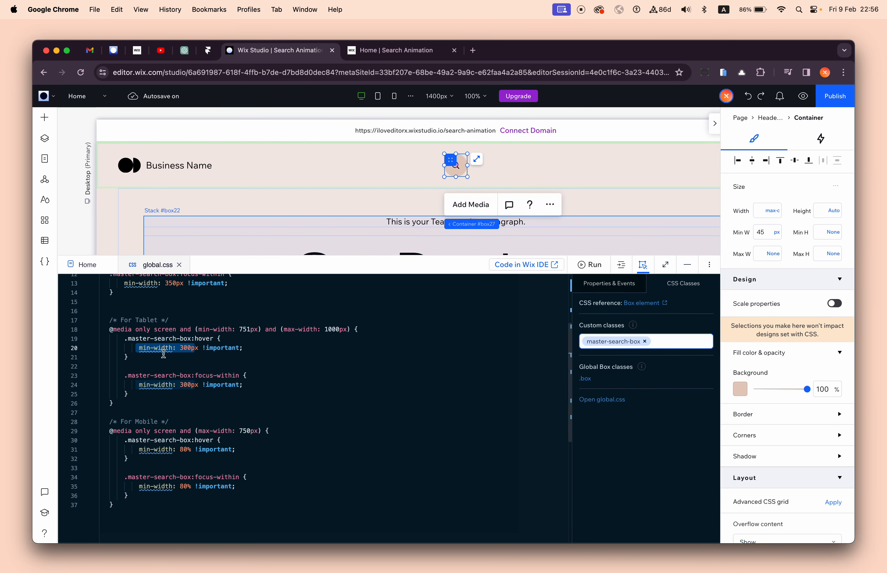
click(193, 349)
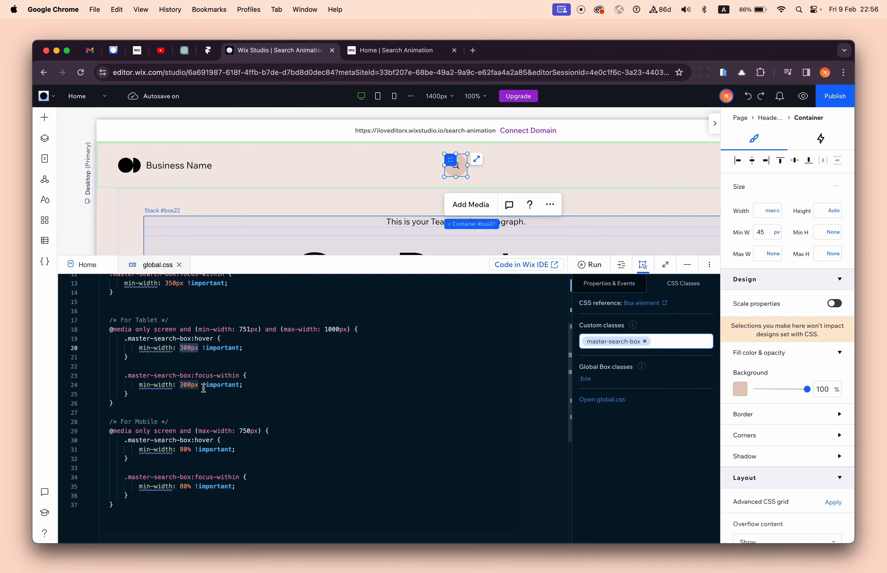
scroll(203, 367, up, 5)
double_click(175, 346)
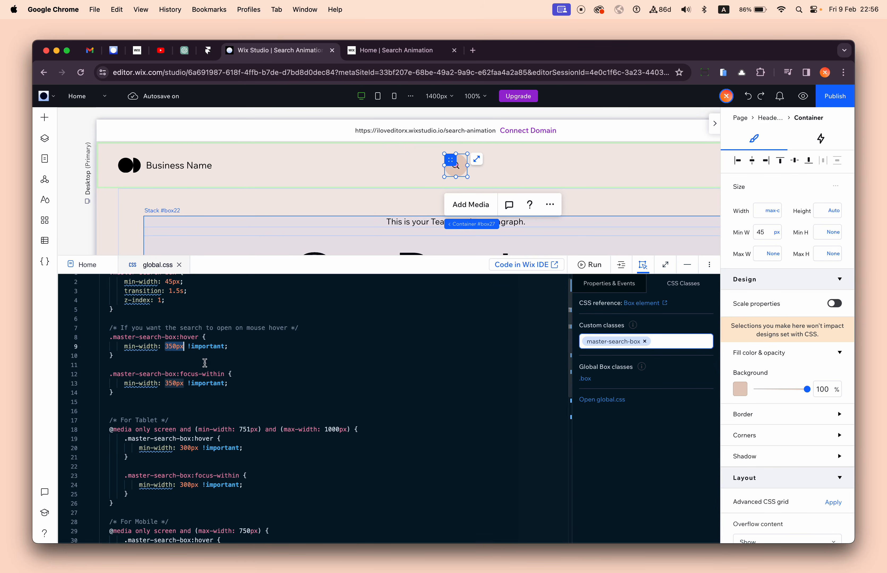
- Examine the min-width and hover selector in the mobile media query, and look back over the desktop rules
scroll(211, 430, down, 6)
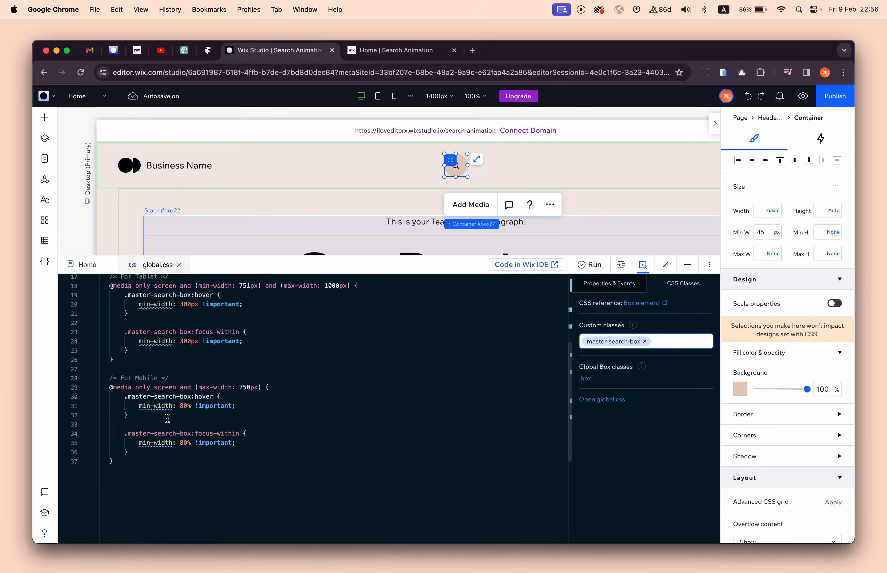
drag(137, 408, 185, 407)
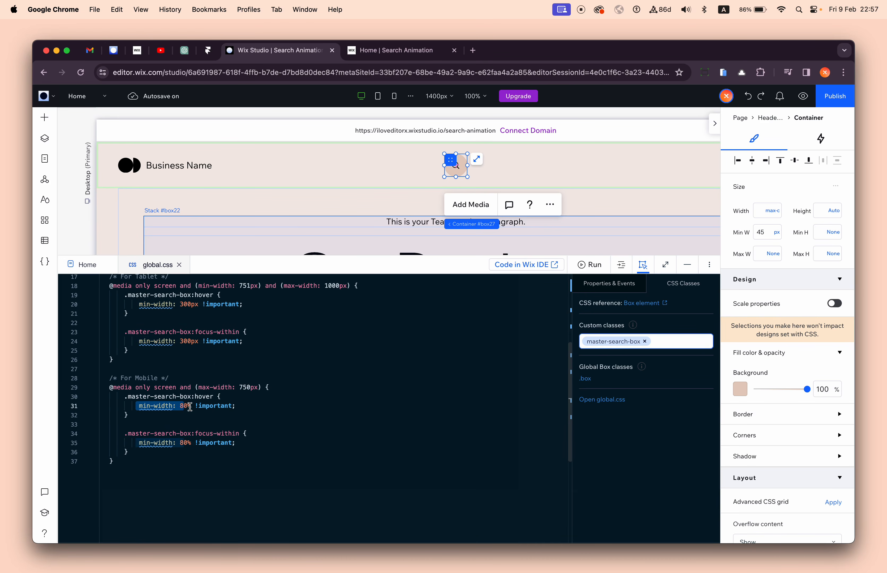
double_click(189, 409)
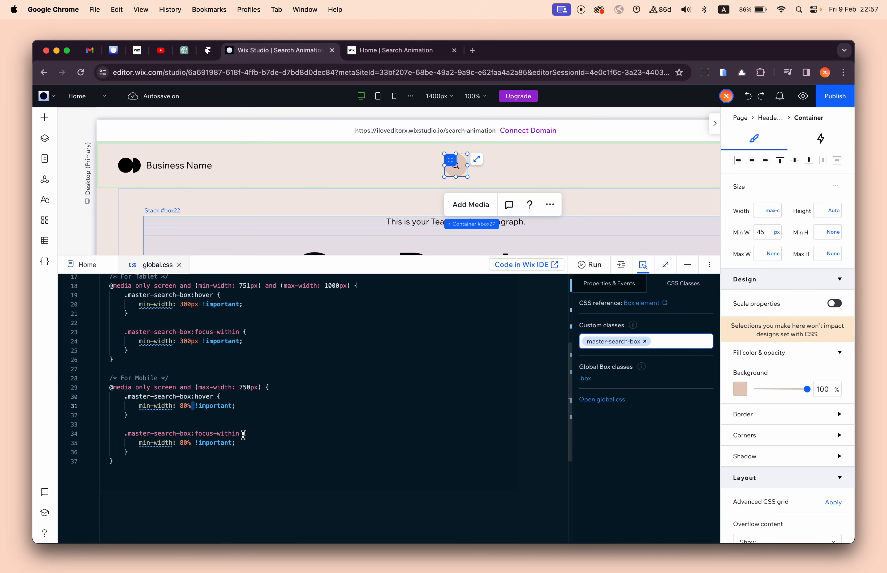
click(176, 417)
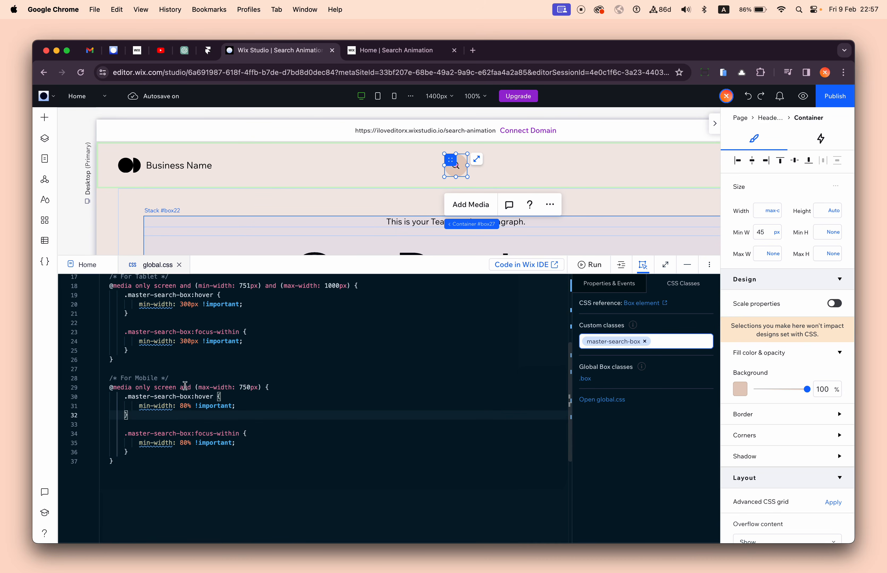
shift+click(294, 388)
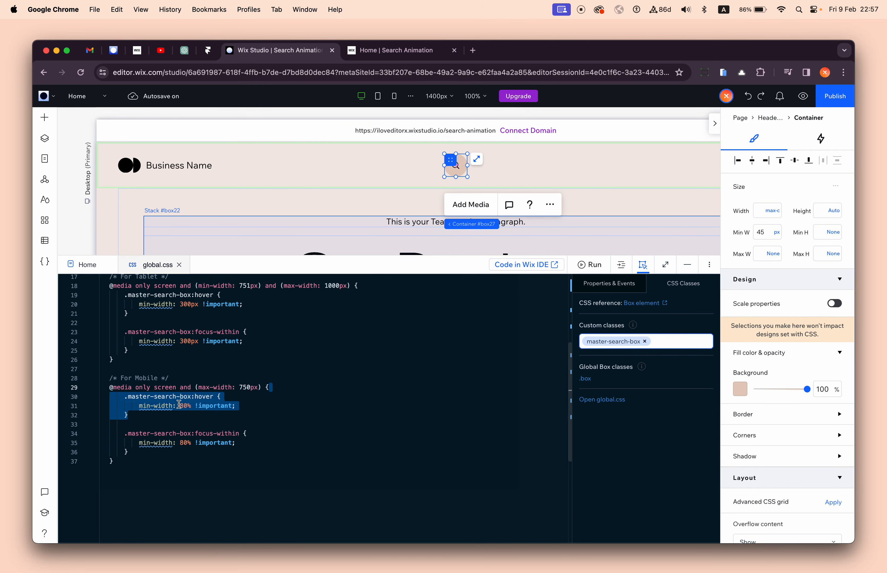
double_click(203, 396)
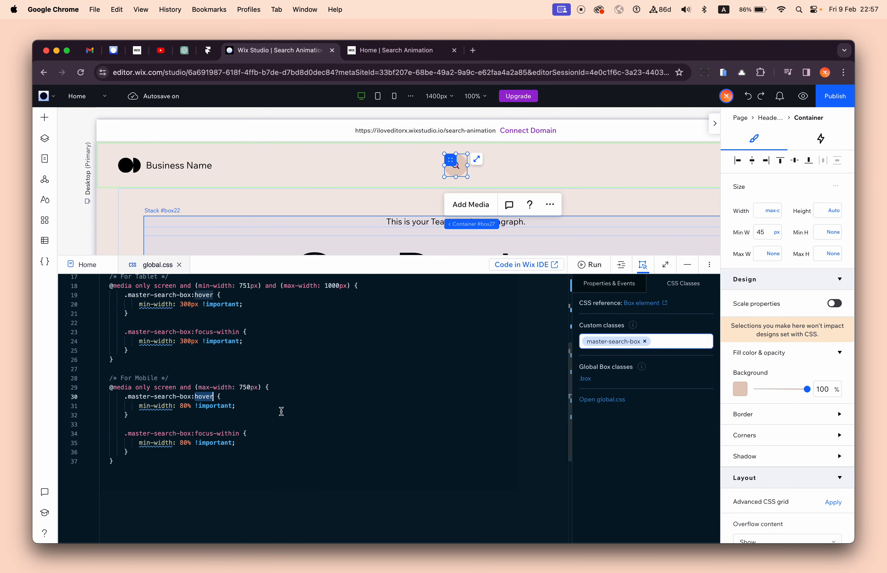
scroll(157, 425, up, 5)
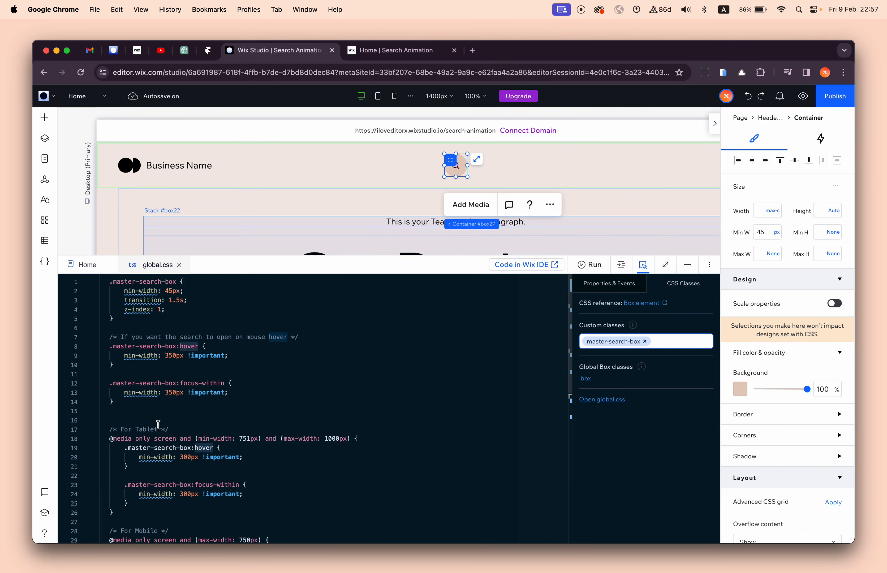
click(223, 421)
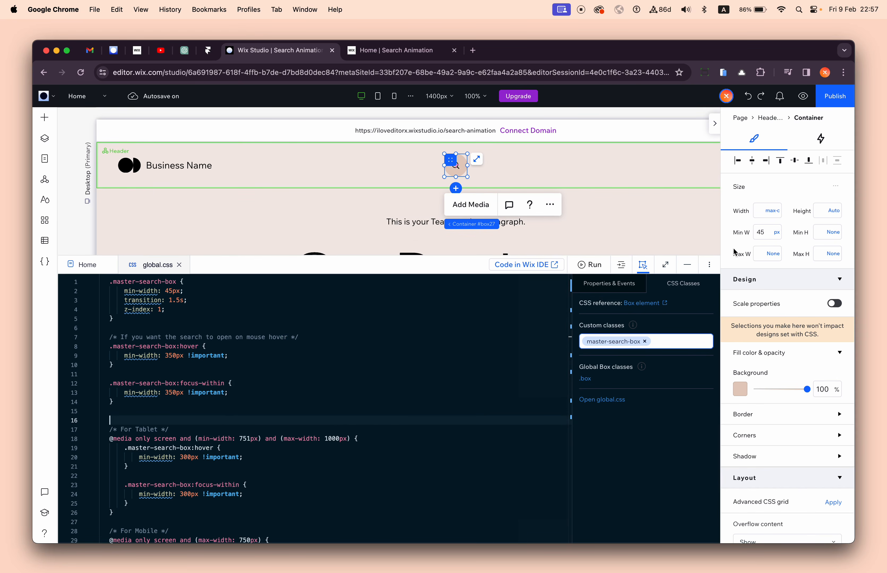
- Collapse the code editor, publish the site, and reload the live page to check the centered search bar
click(687, 265)
click(838, 98)
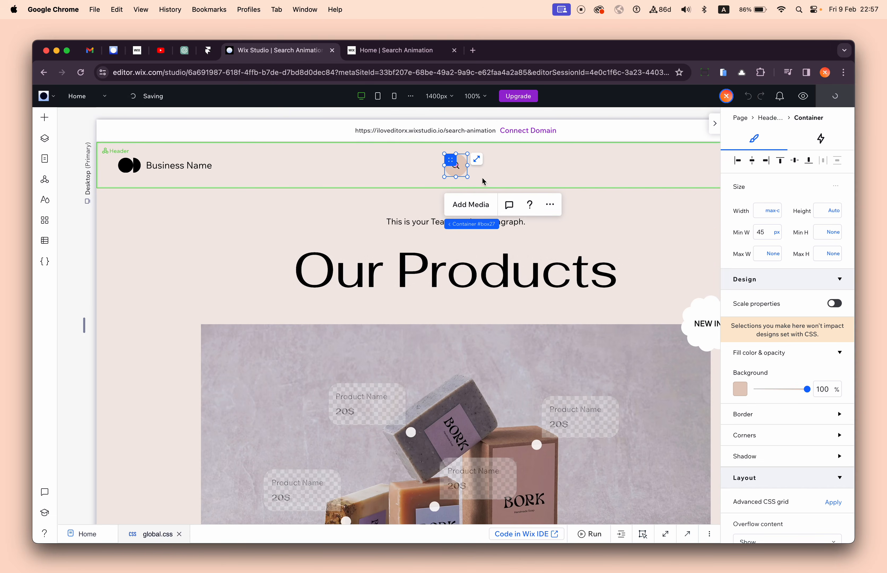
click(375, 54)
click(82, 73)
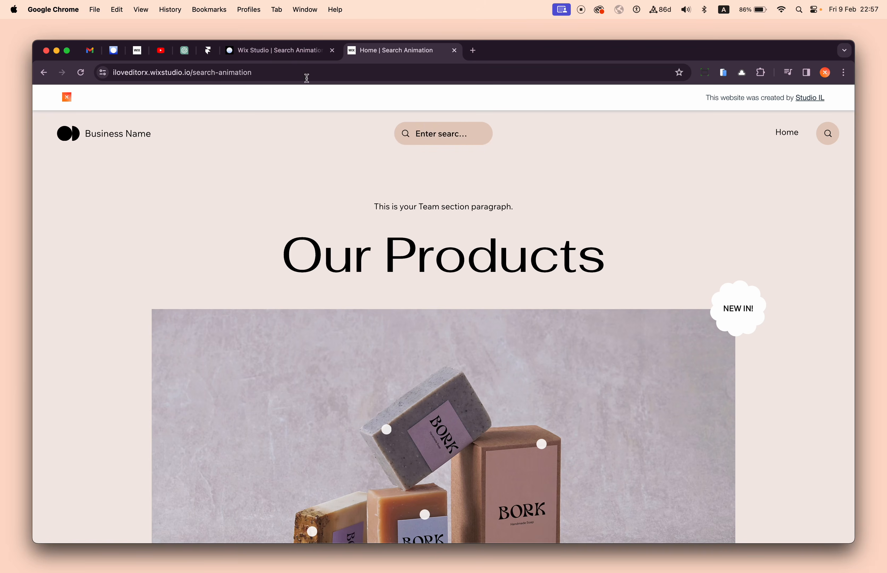
- Return to the editor, expand global.css to full height, and set the .master-search-box transition to 0.5s
click(283, 51)
click(189, 242)
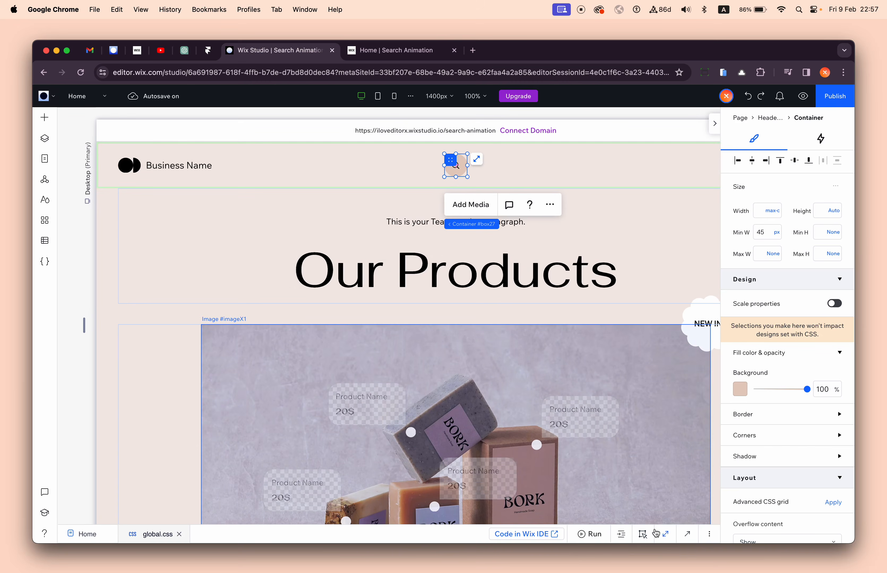
click(666, 534)
click(173, 235)
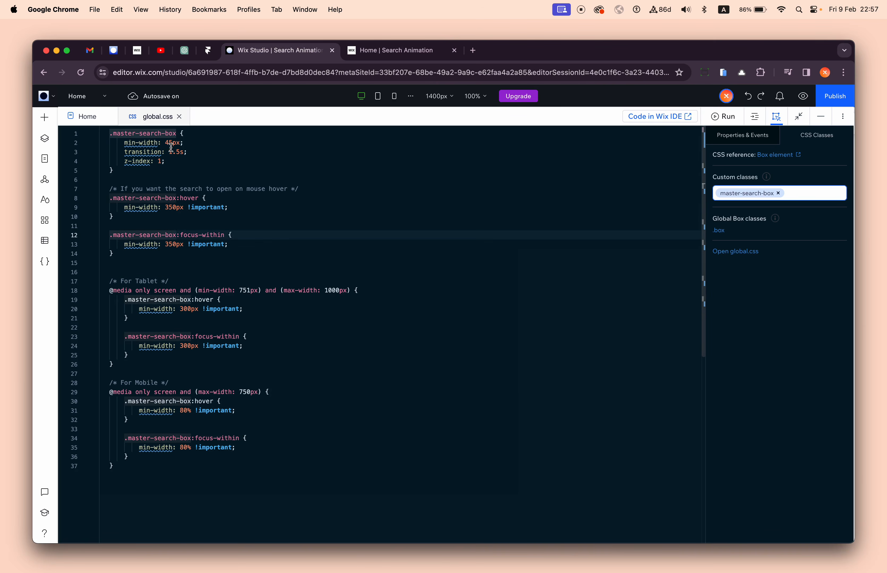
drag(170, 150, 176, 152)
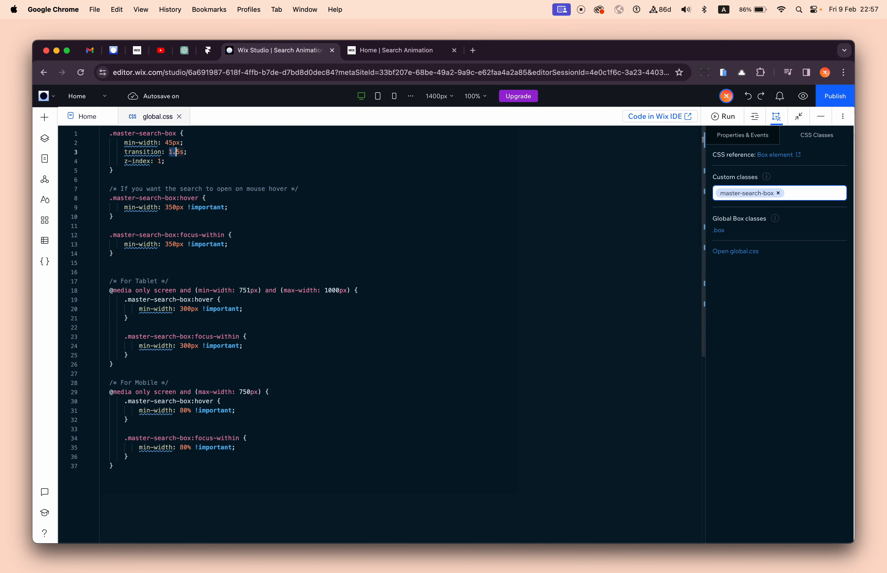
text(0)
drag(172, 152, 168, 152)
key(BackSpace)
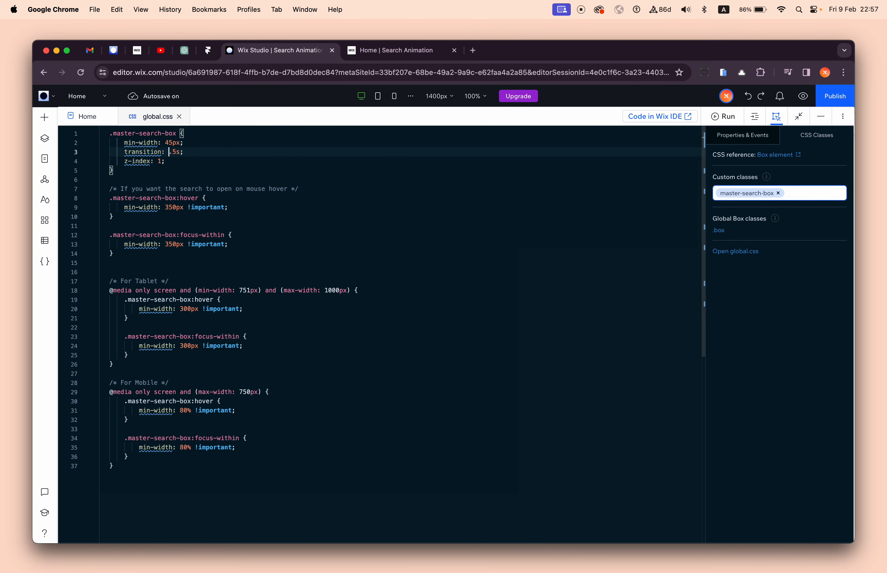
key(super+z)
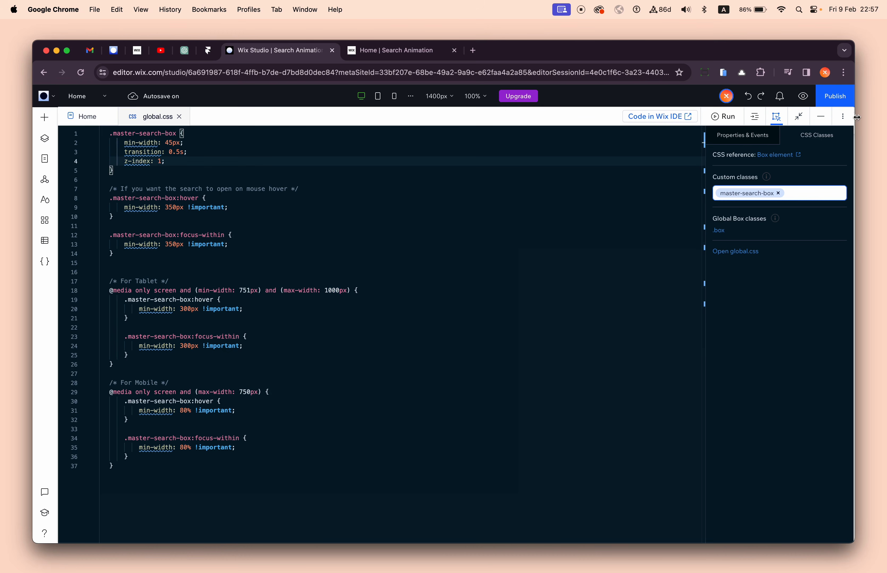
- Collapse the code editor and, in the Tablet breakpoint, open the header's hamburger menu and select its search bar
click(821, 117)
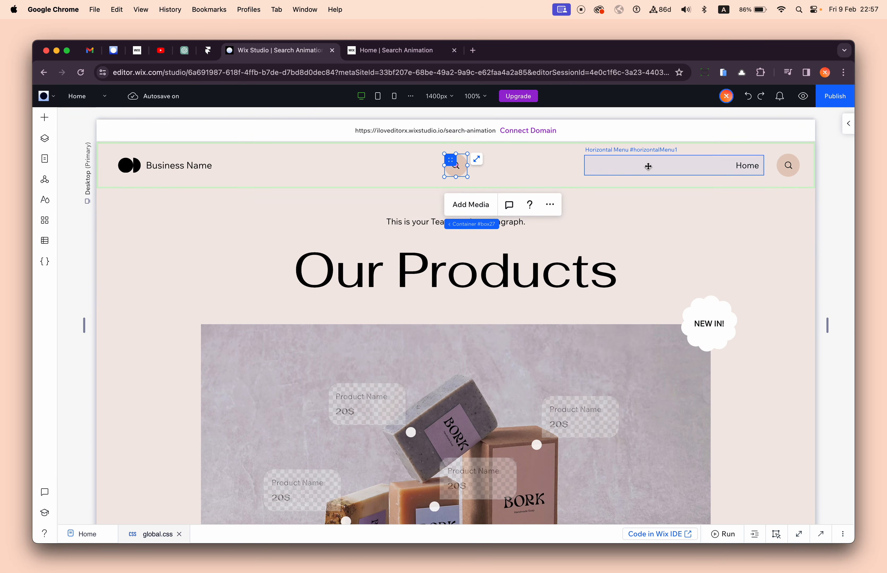
click(562, 181)
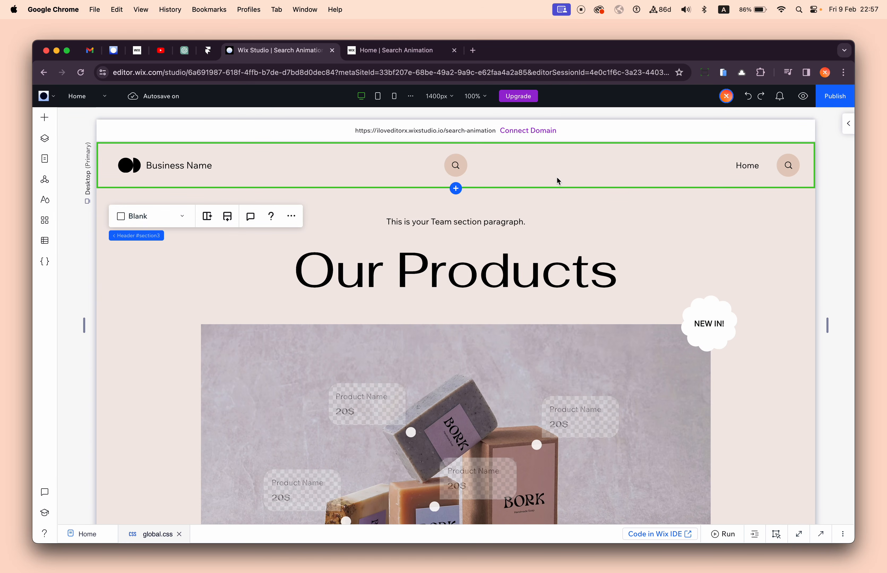
click(378, 96)
click(624, 165)
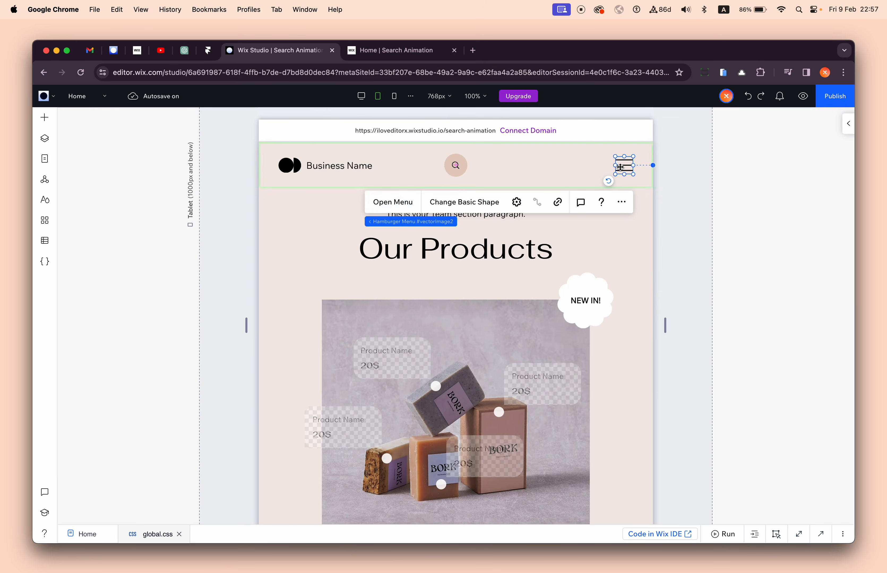
click(395, 203)
click(458, 167)
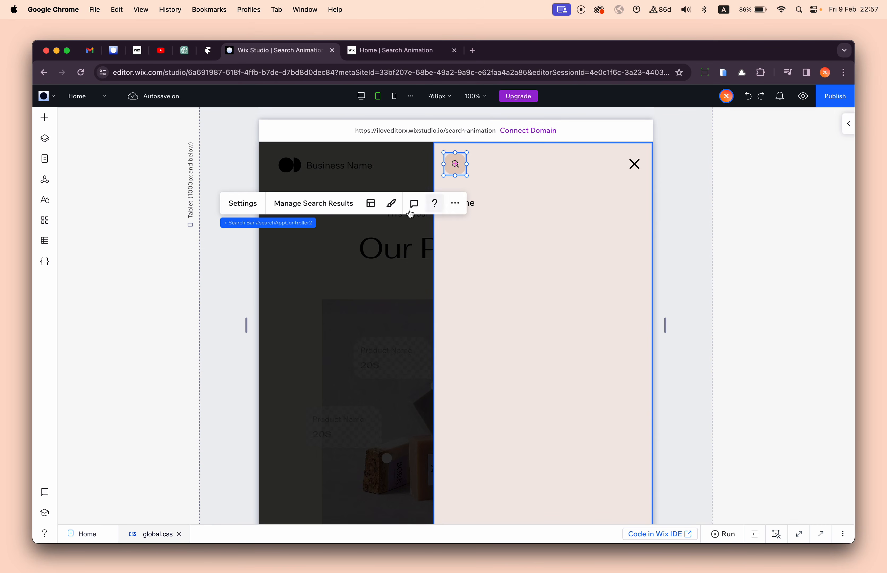
- Delete the old search bar container from the tablet hamburger menu on all breakpoints and close the menu
click(319, 223)
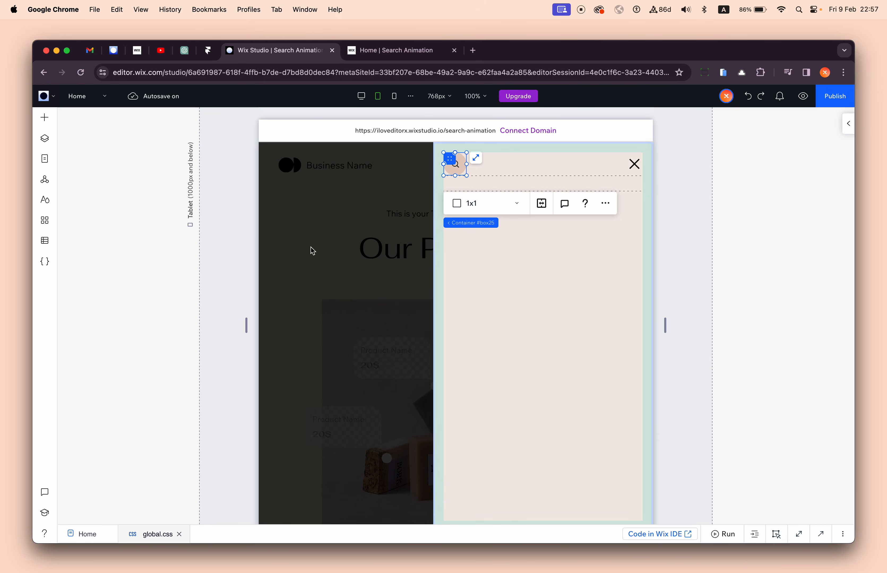
key(Delete)
click(535, 346)
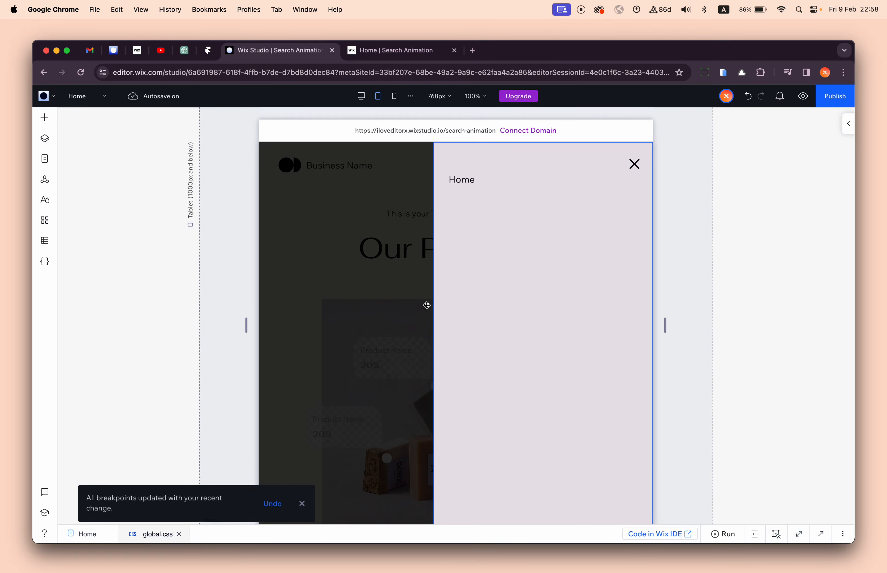
click(398, 277)
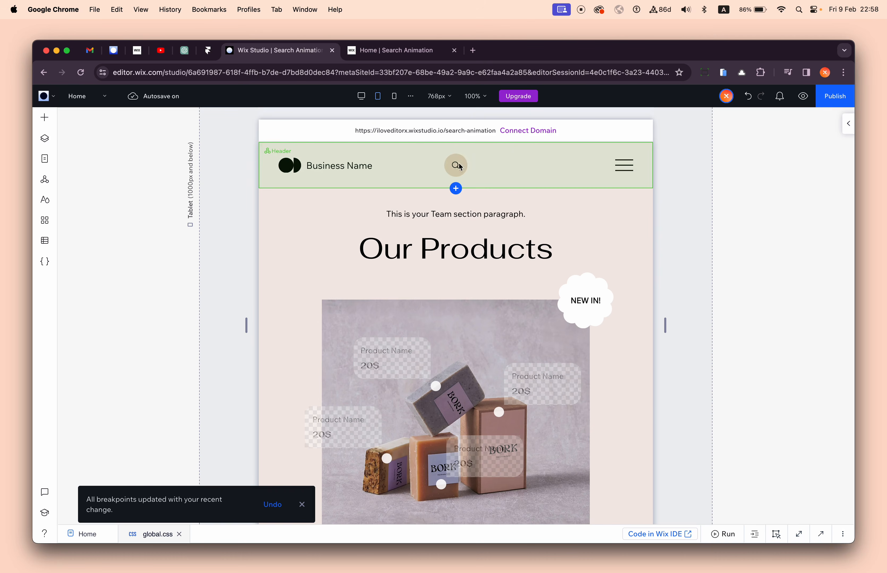
- Copy the header's Search Wrapper container from the layers list and check its custom CSS class in the code editor
click(457, 170)
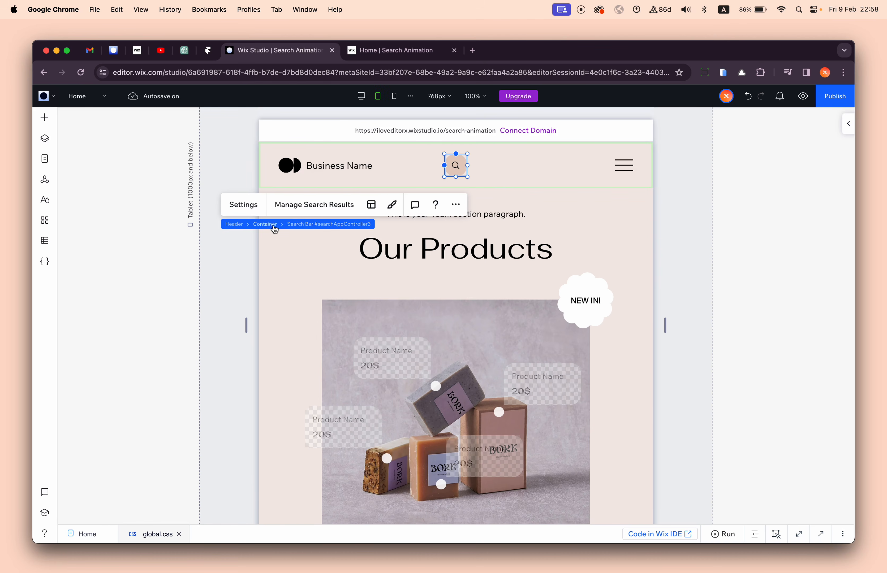
click(272, 225)
click(45, 139)
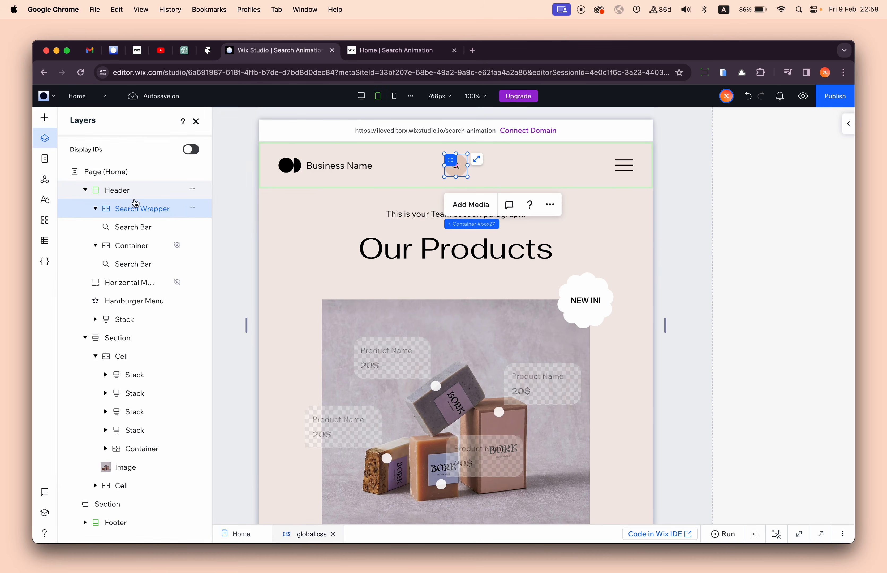
click(192, 208)
click(234, 140)
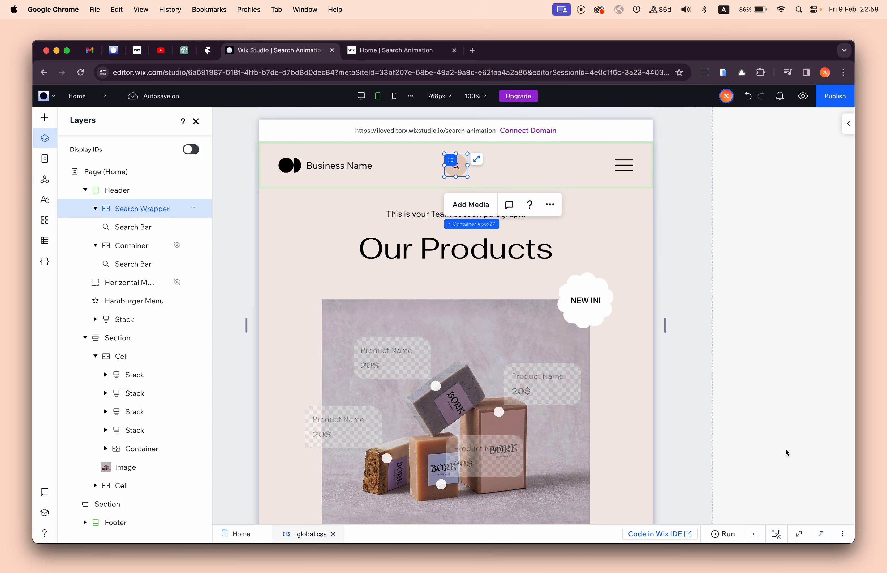
click(821, 535)
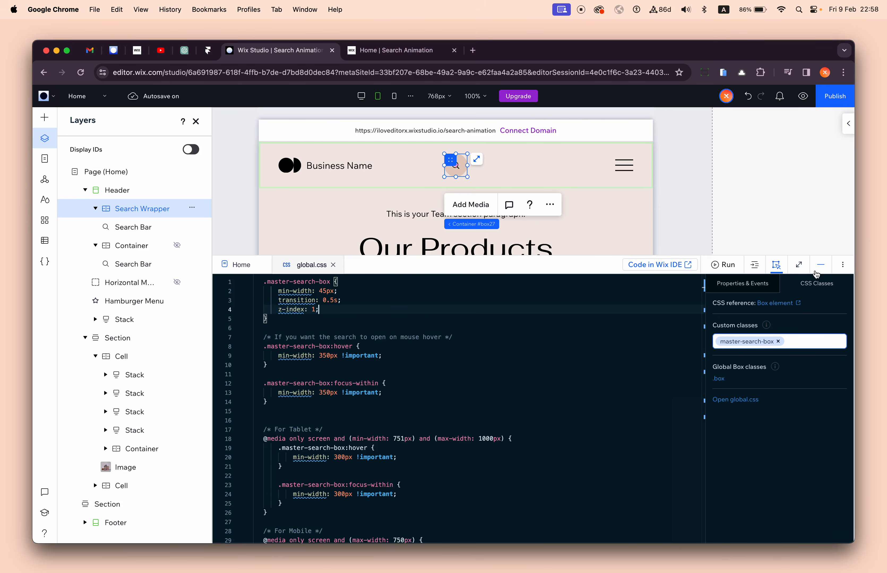
click(820, 264)
- Open the tablet hamburger menu and paste the copied search element into its inner 1x2 container
click(624, 165)
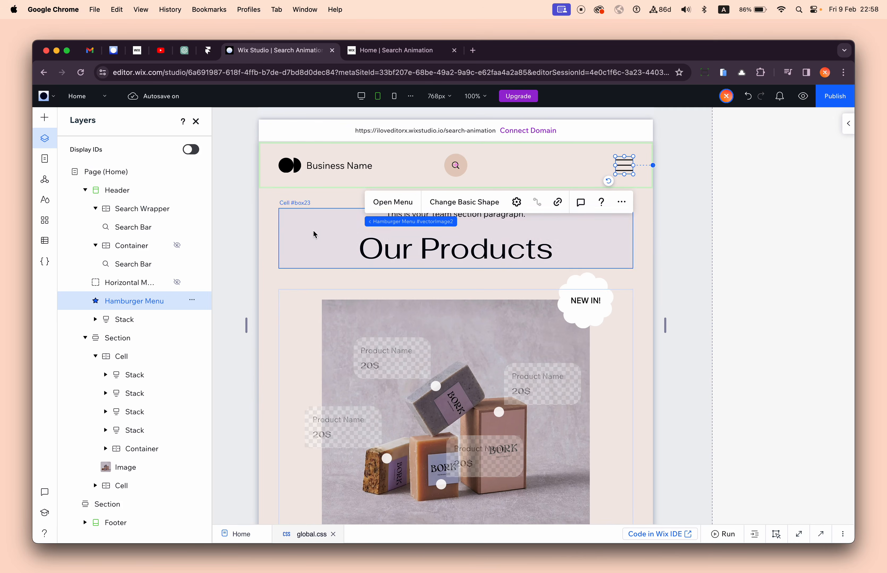
click(391, 202)
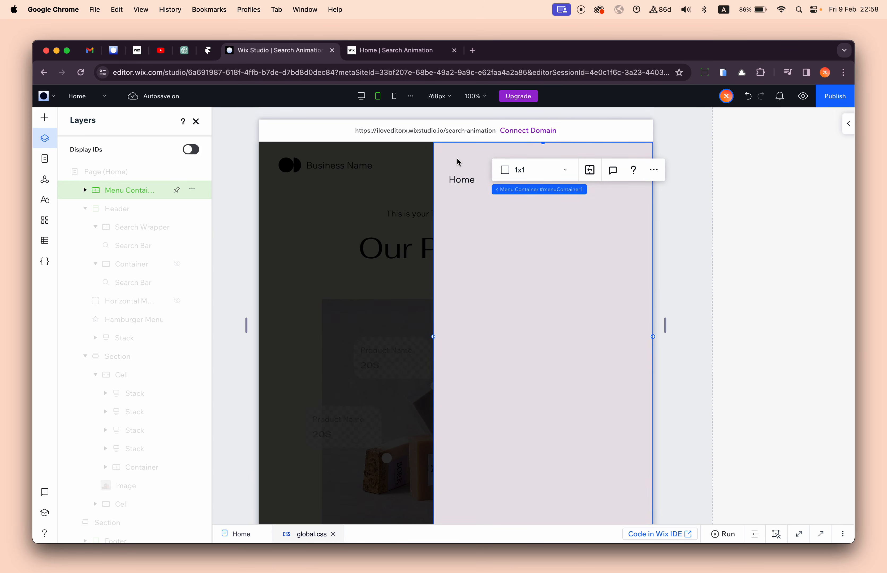
click(463, 163)
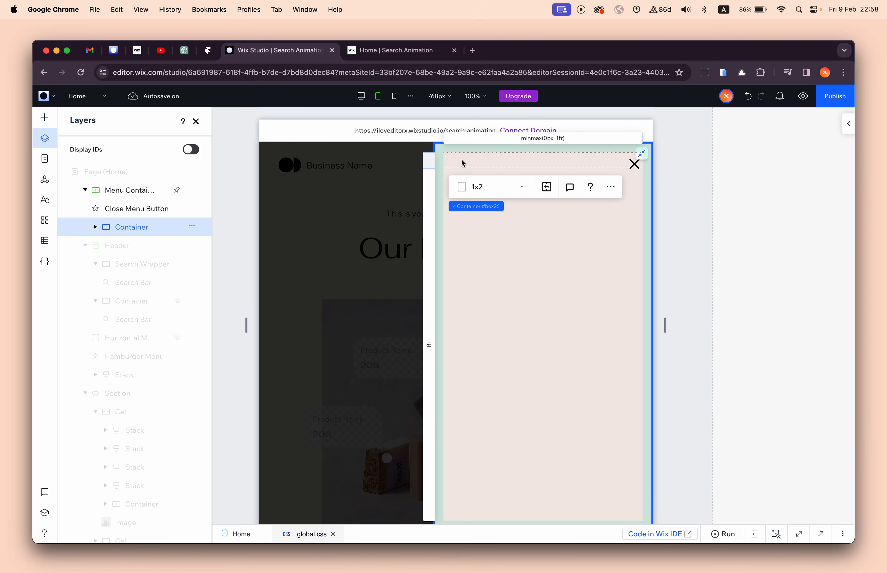
right_click(478, 165)
click(492, 176)
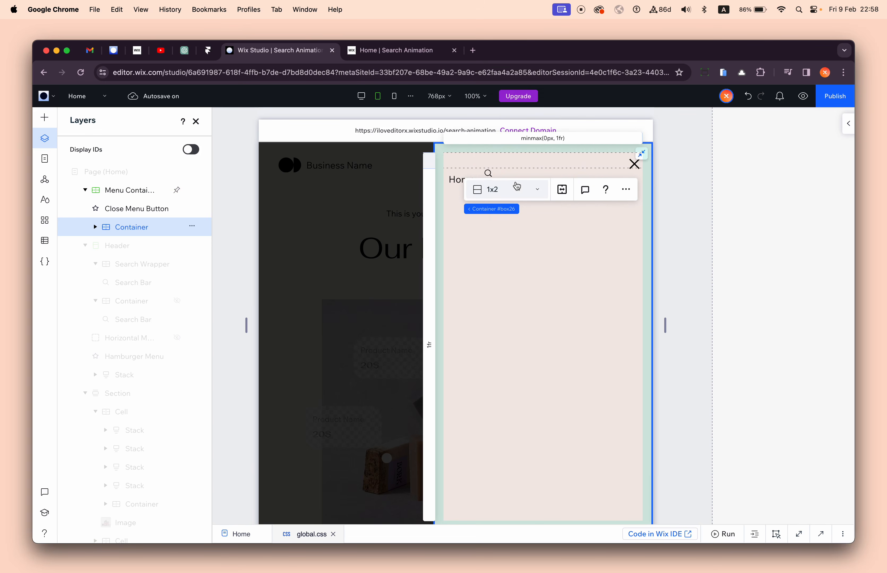
- Place the pasted search bar in the first grid row and set its left and top margins to 0%
click(848, 124)
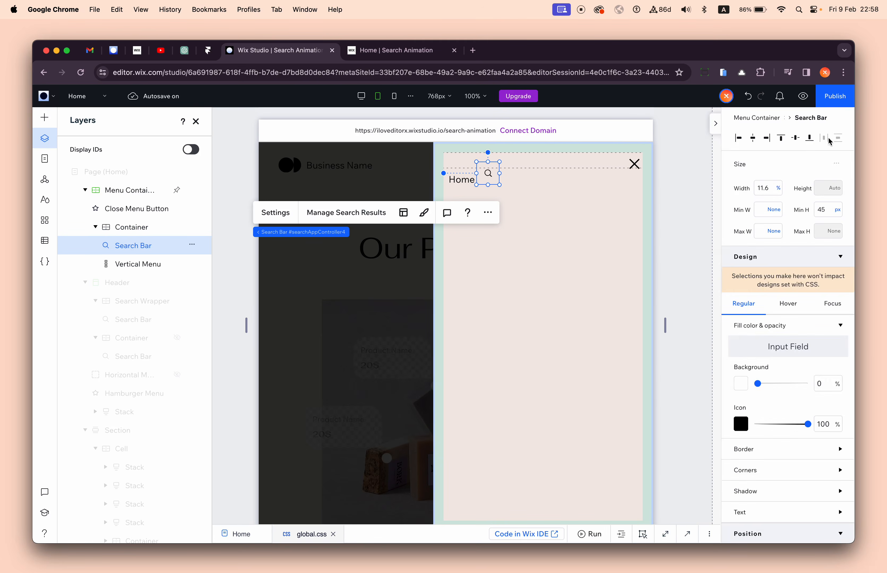
scroll(789, 292, down, 1)
scroll(788, 292, down, 8)
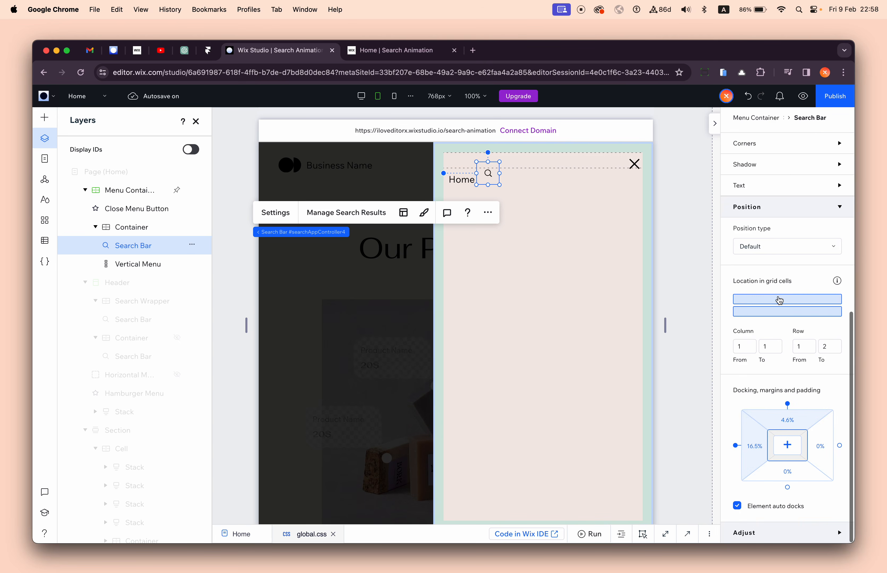
click(779, 300)
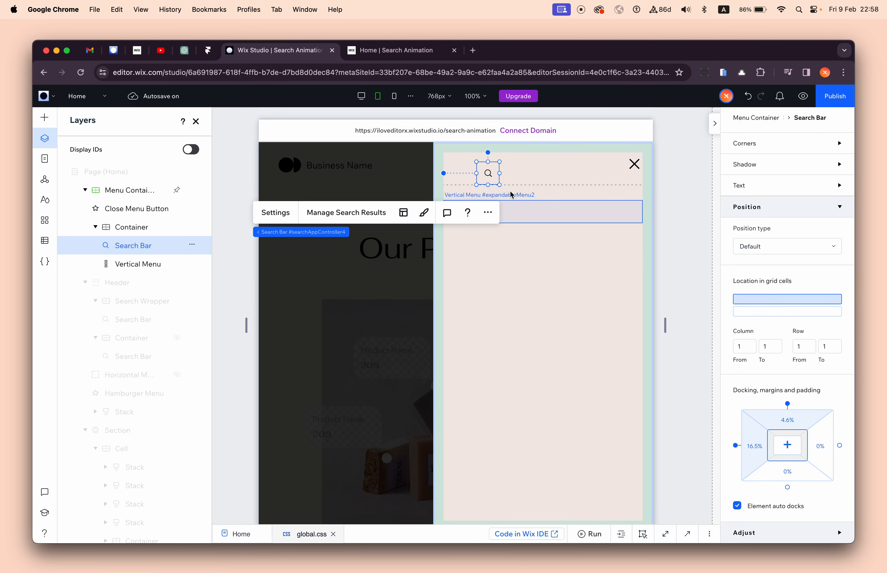
click(754, 446)
text(0)
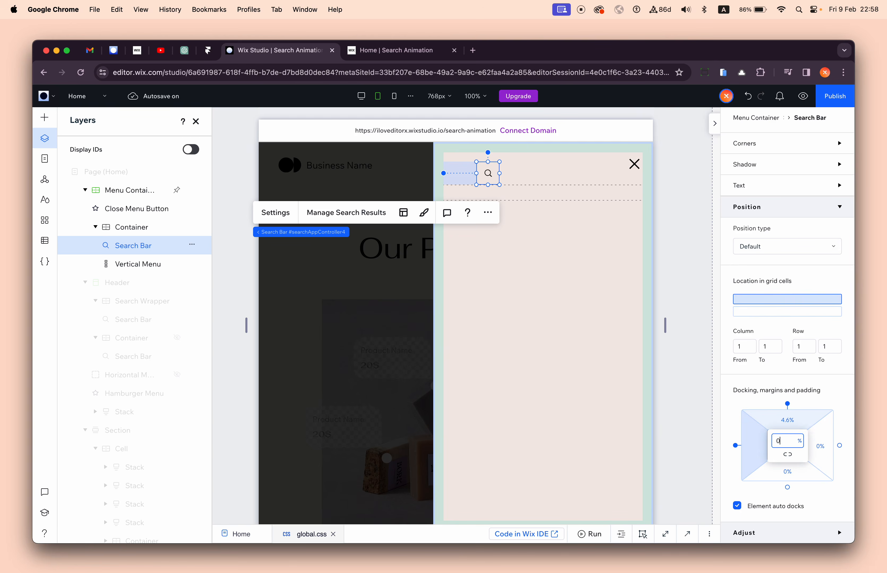
key(Tab)
text(0)
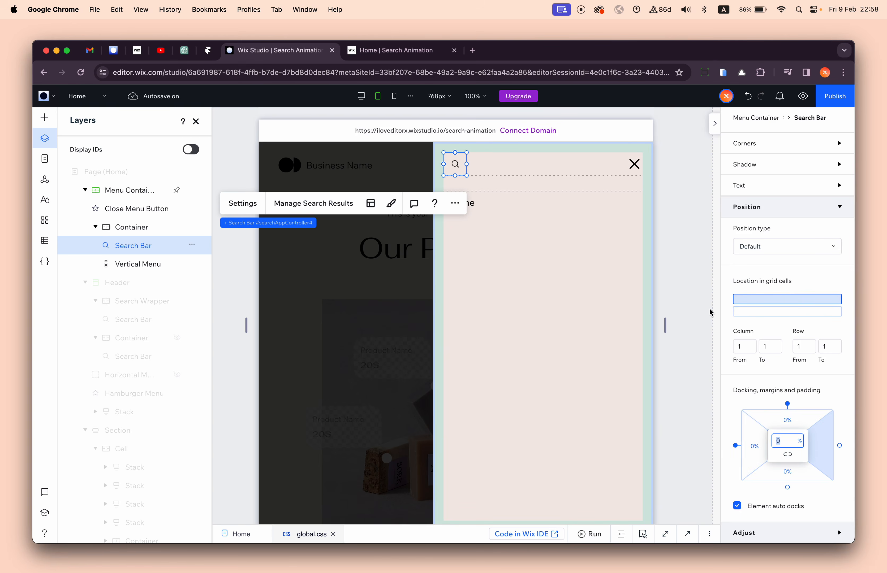
- Inspect the pasted search bar's properties, delete it from all breakpoints, and close the hamburger menu
scroll(780, 263, up, 9)
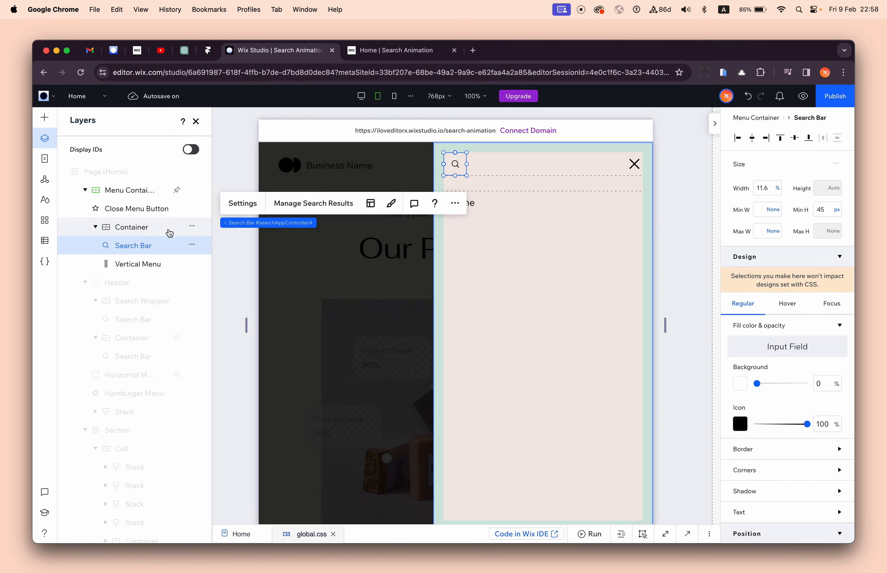
scroll(787, 373, down, 6)
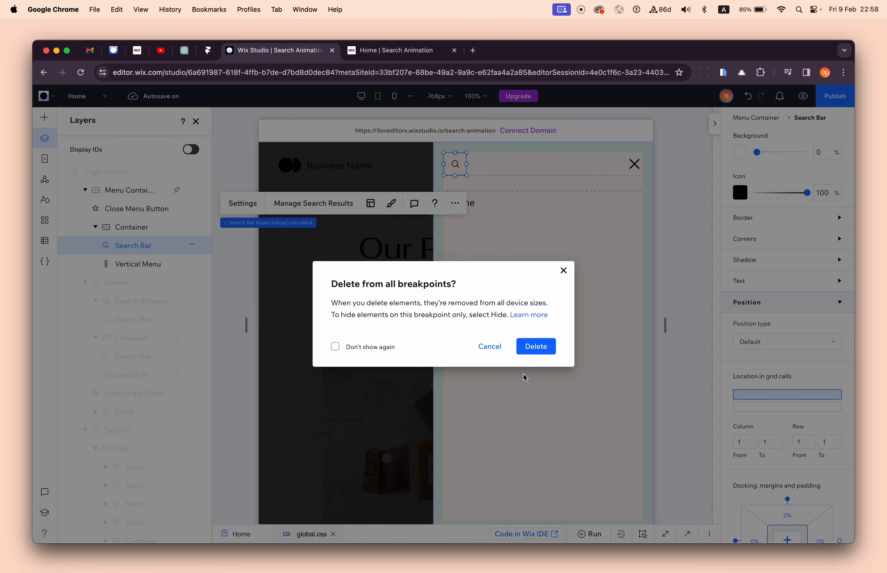
key(Return)
- Copy the header's whole Search Wrapper container and paste it into the hamburger menu's inner container
click(461, 172)
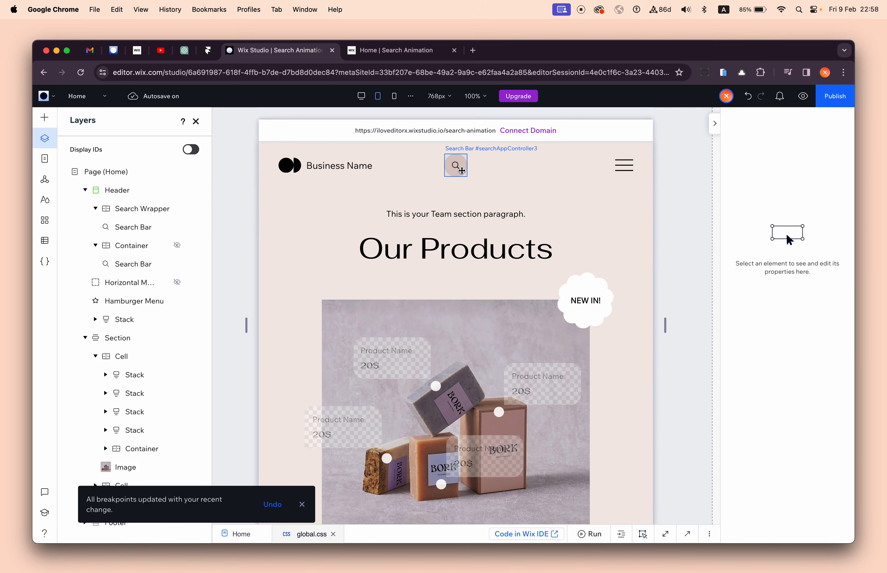
click(267, 225)
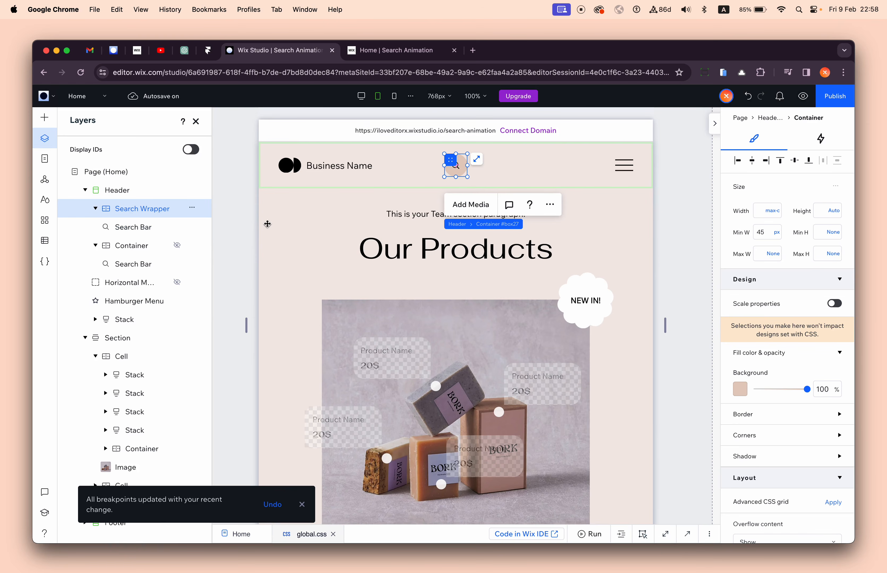
click(550, 205)
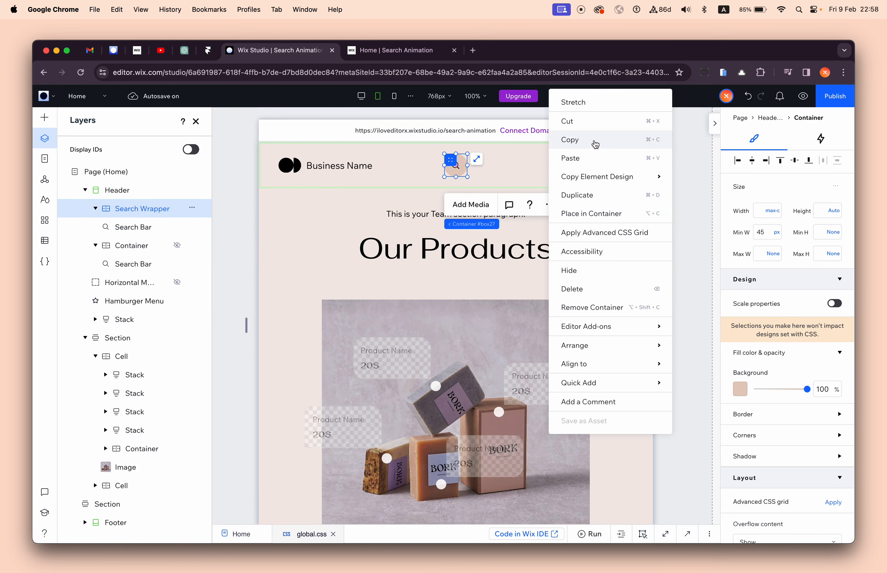
click(592, 140)
click(620, 164)
click(392, 202)
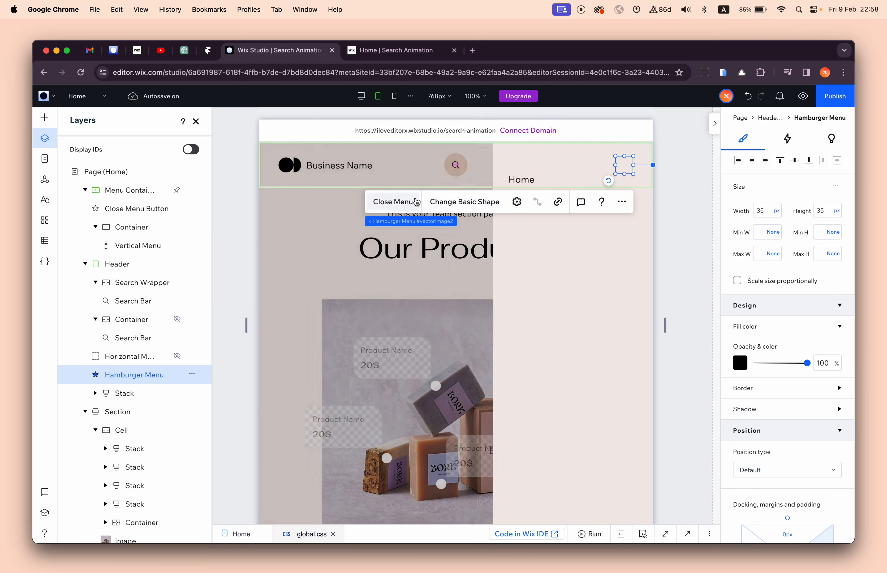
click(468, 158)
right_click(467, 154)
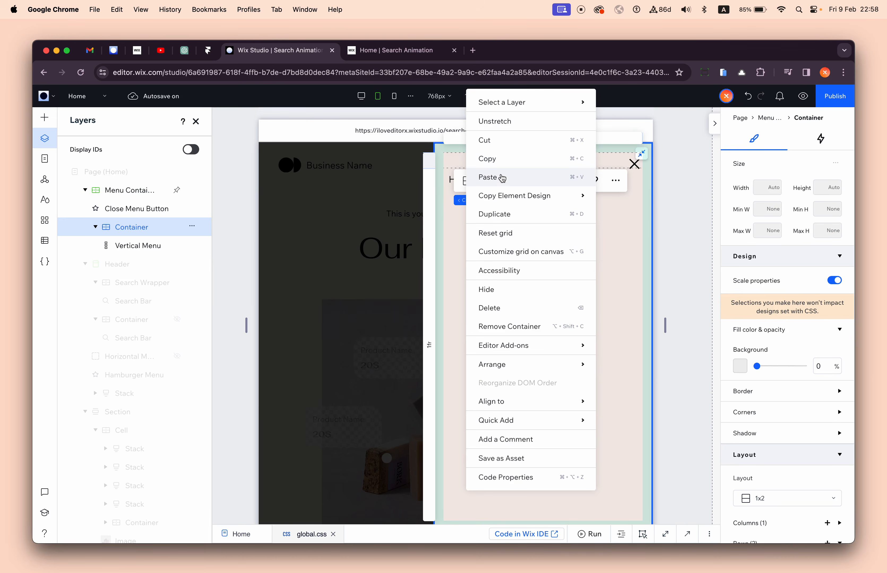
- Place the pasted Search Wrapper in the menu container's first grid row and set its left margin to 0%
scroll(741, 336, down, 8)
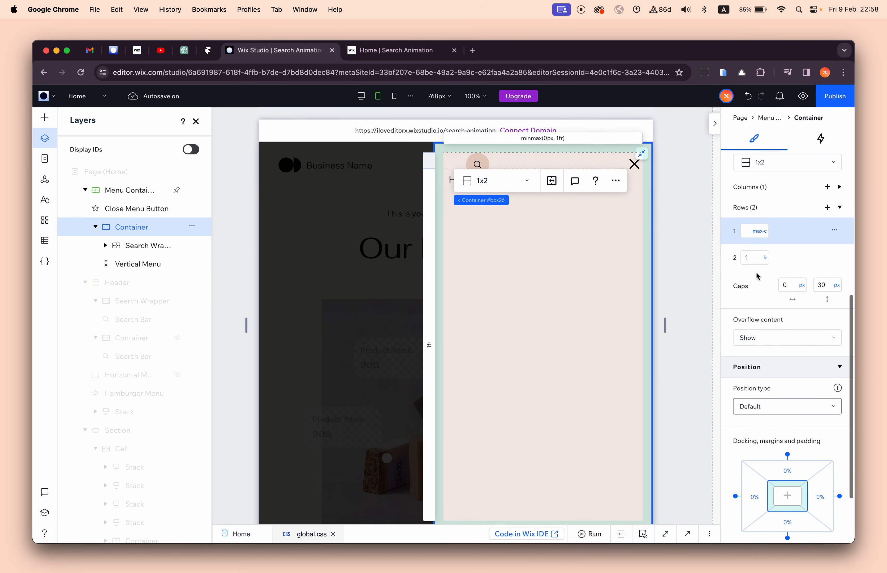
scroll(758, 269, up, 6)
scroll(757, 275, down, 7)
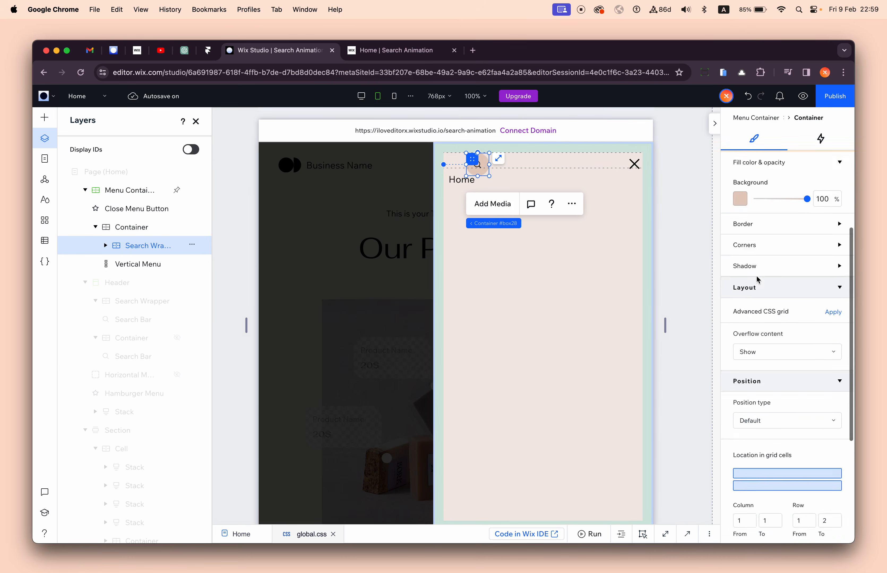
click(757, 282)
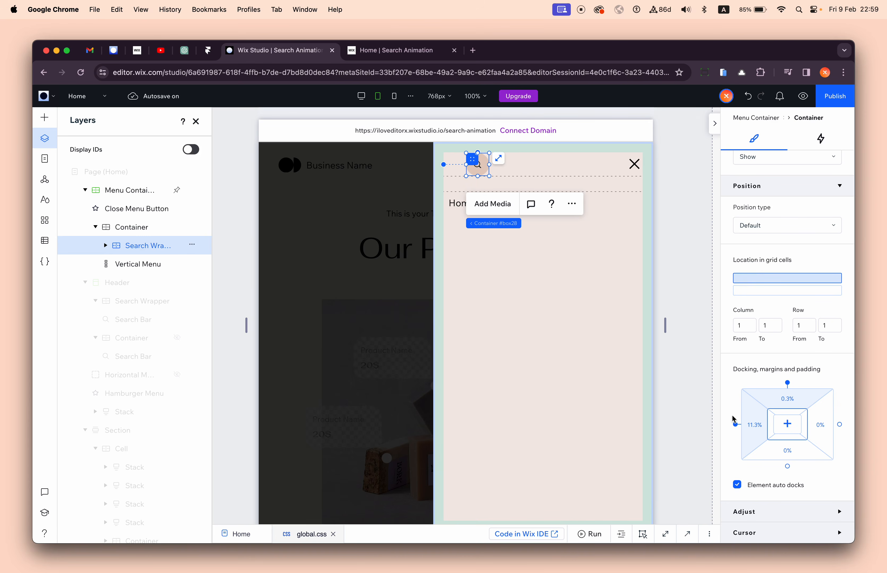
click(749, 424)
text(0)
key(Tab)
text(0)
key(Tab)
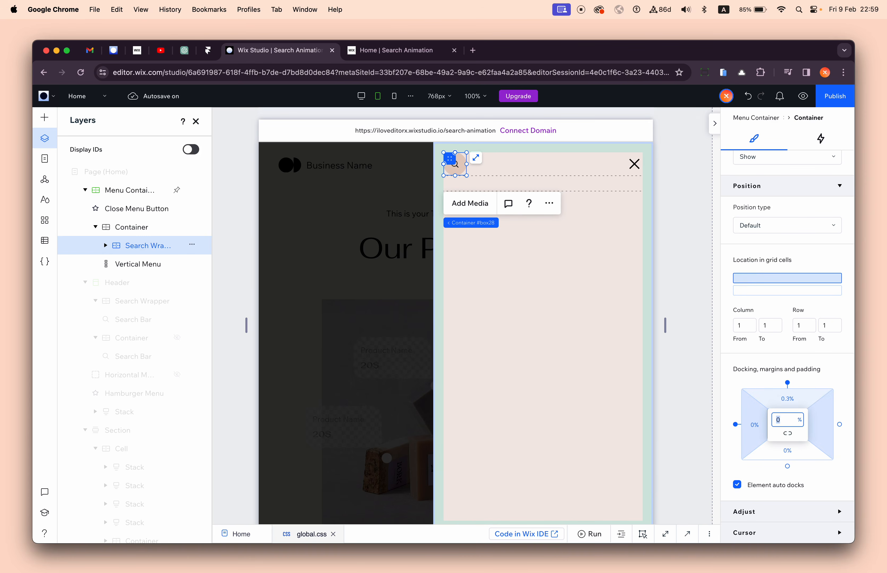
scroll(784, 237, up, 10)
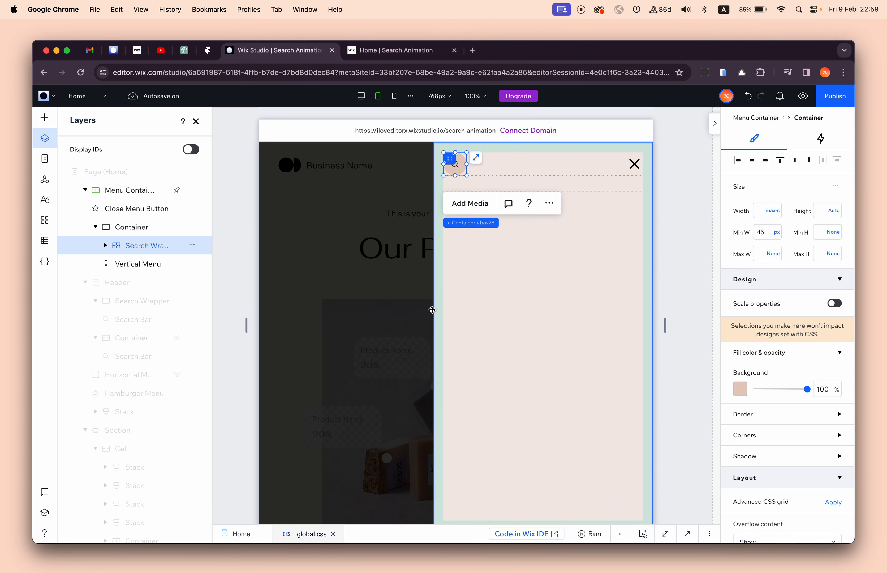
- Switch to the Mobile breakpoint, open the hamburger menu to check the search container, and close the menu
click(486, 378)
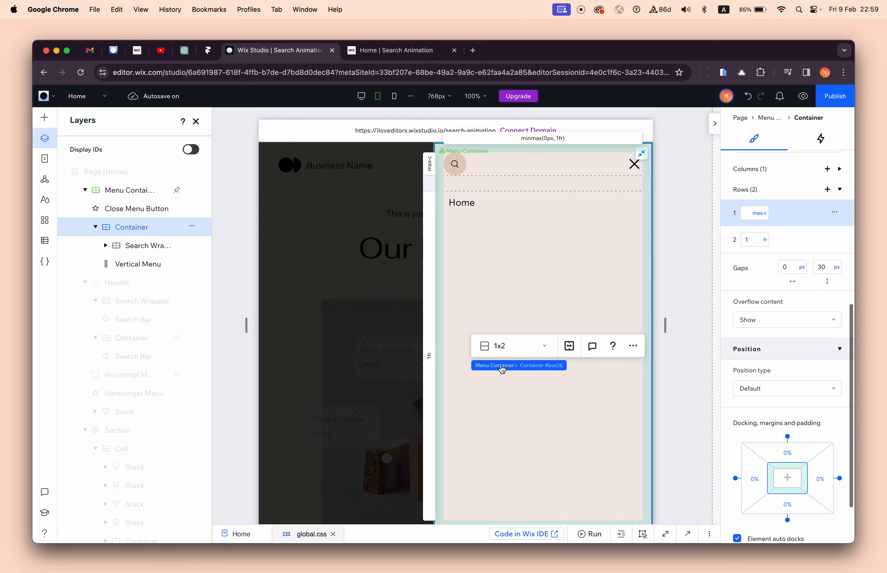
click(393, 96)
click(527, 163)
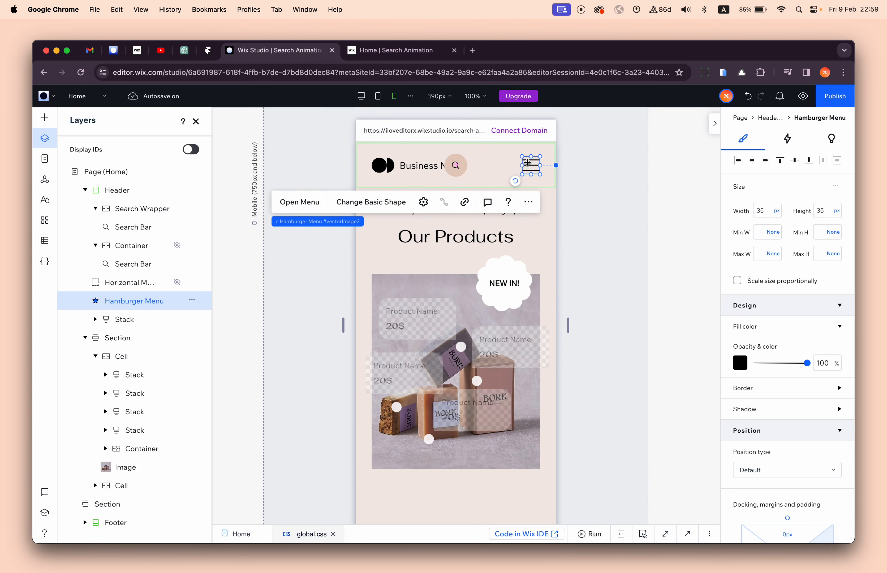
click(308, 202)
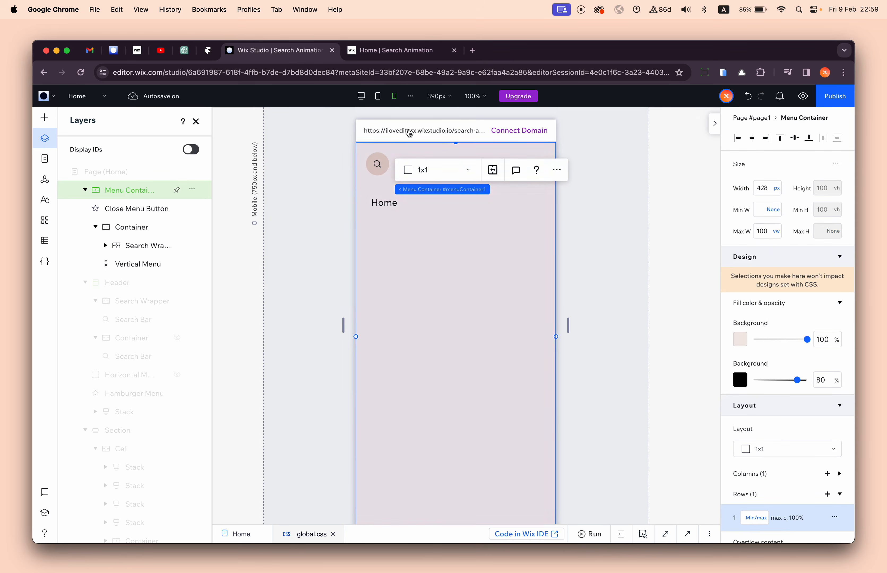
click(321, 195)
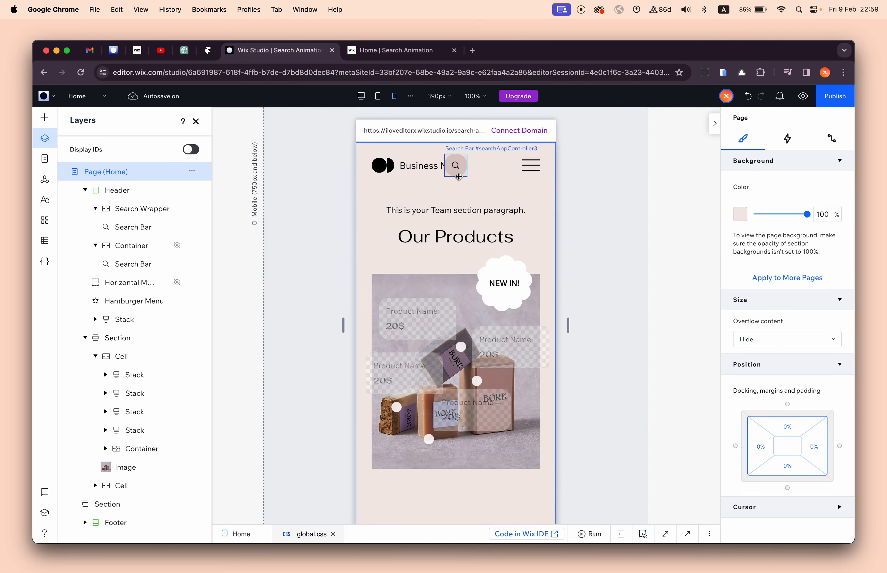
- Hide the header's Search Wrapper container on the Mobile breakpoint
click(458, 176)
click(271, 225)
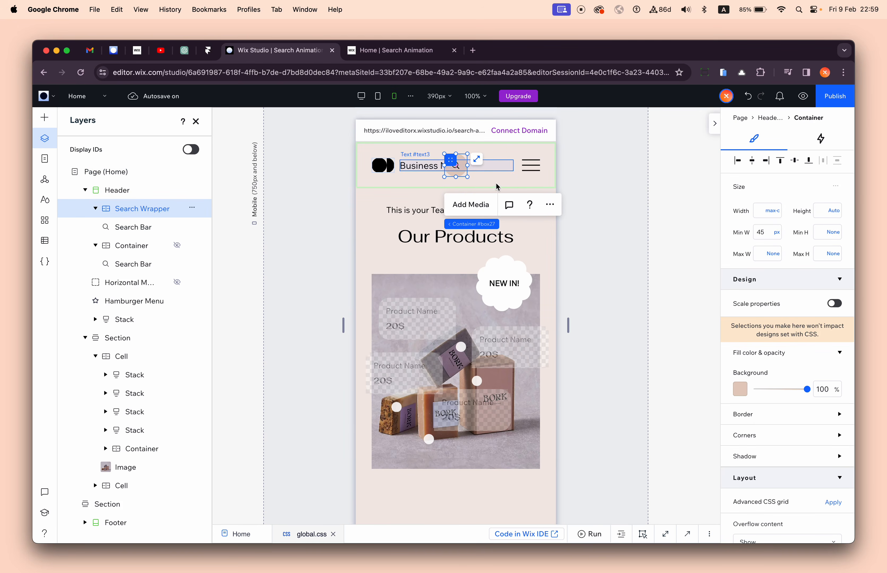
click(554, 205)
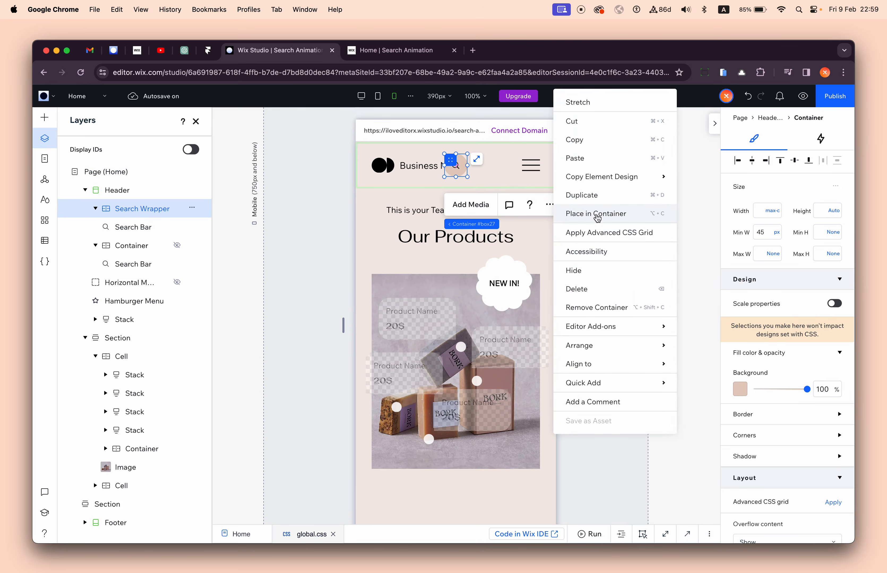
click(592, 269)
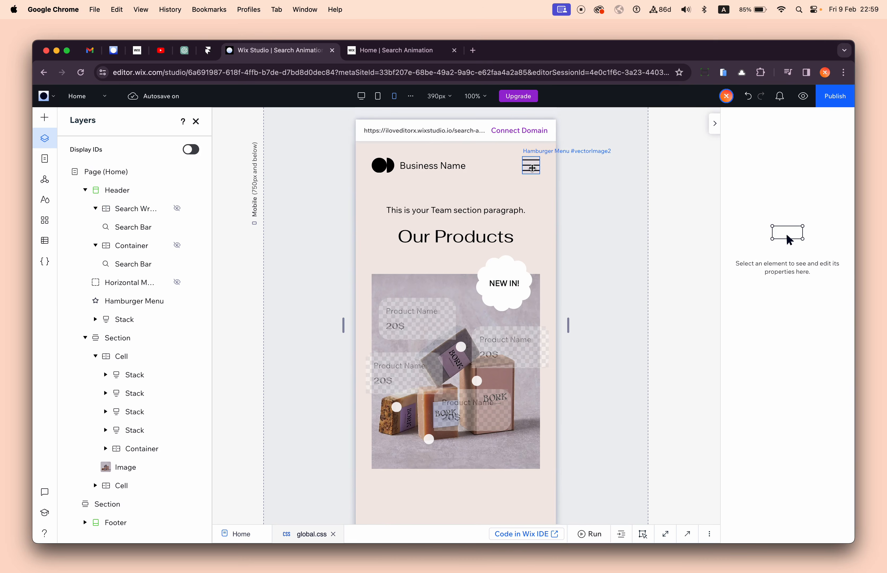
- Switch to the Tablet breakpoint and hide the header's Search Wrapper container there
click(532, 168)
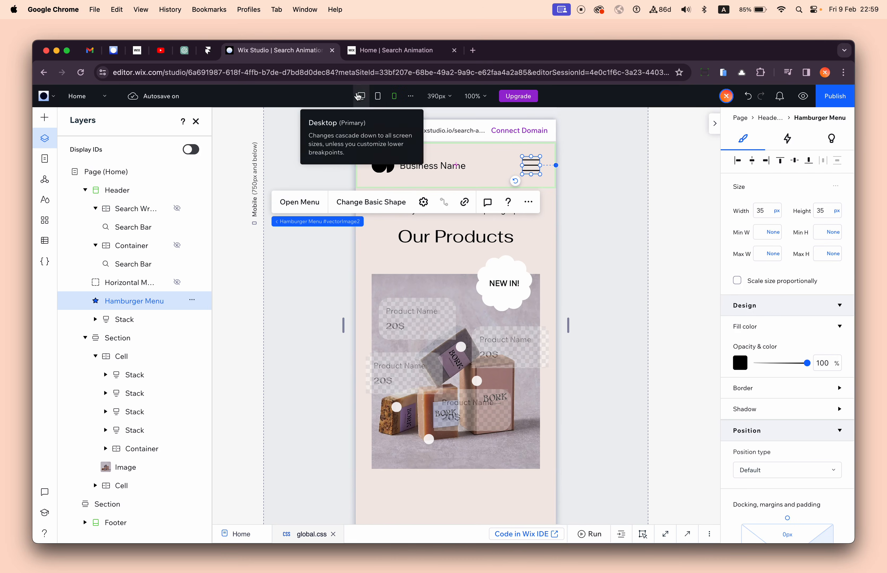
click(378, 96)
click(465, 164)
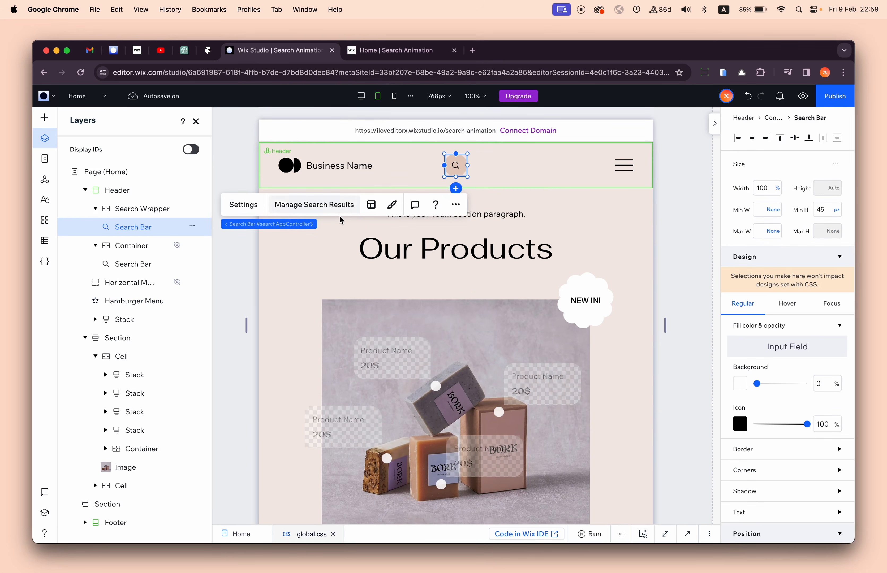
click(462, 166)
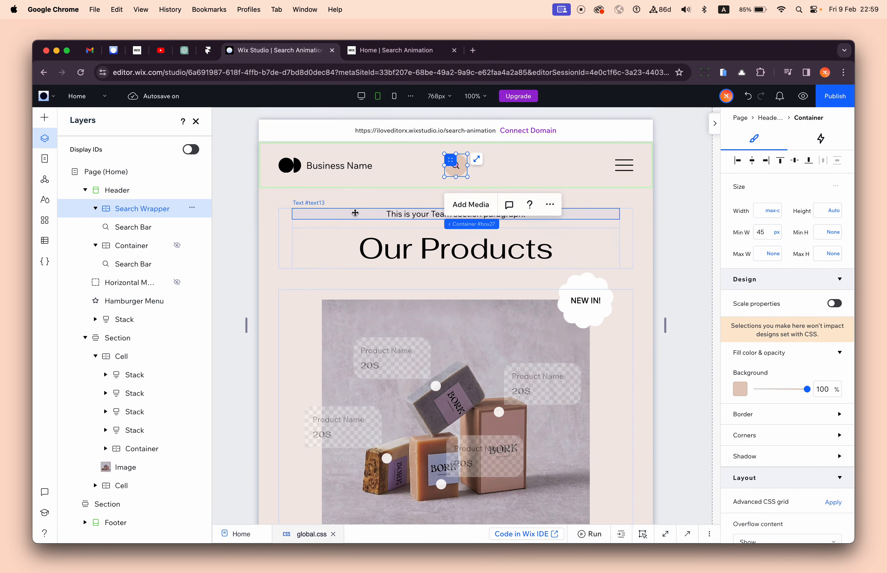
click(549, 207)
click(582, 270)
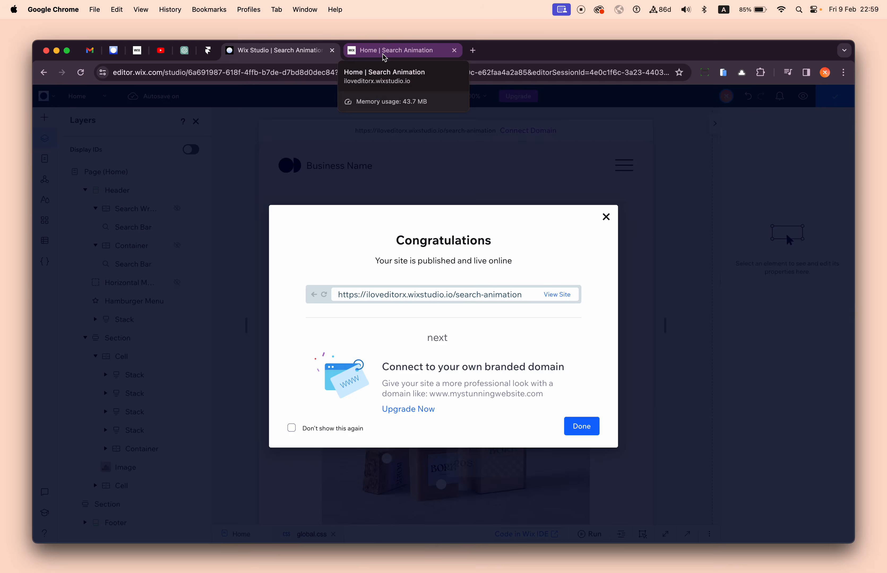
- Publish the site and reload the live Search Animation page in its browser tab
click(387, 51)
click(82, 74)
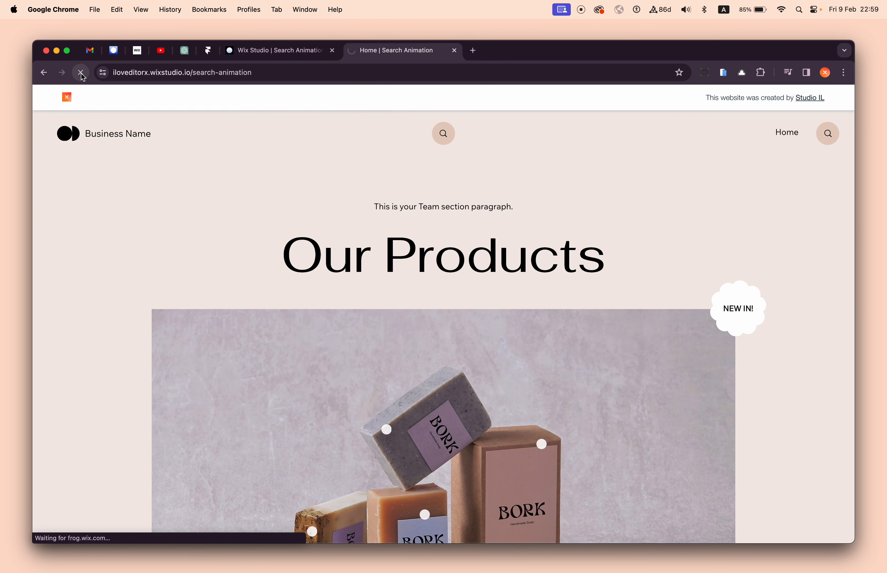
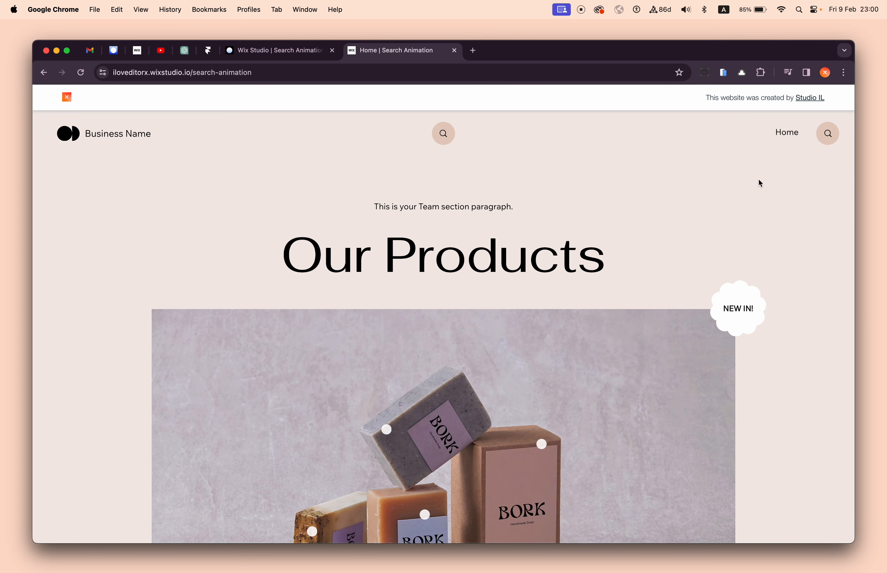
- Open the developer tools, turn off device emulation, narrow the live page to tablet width, and expand the search bar in the hamburger menu
key(super+alt+i)
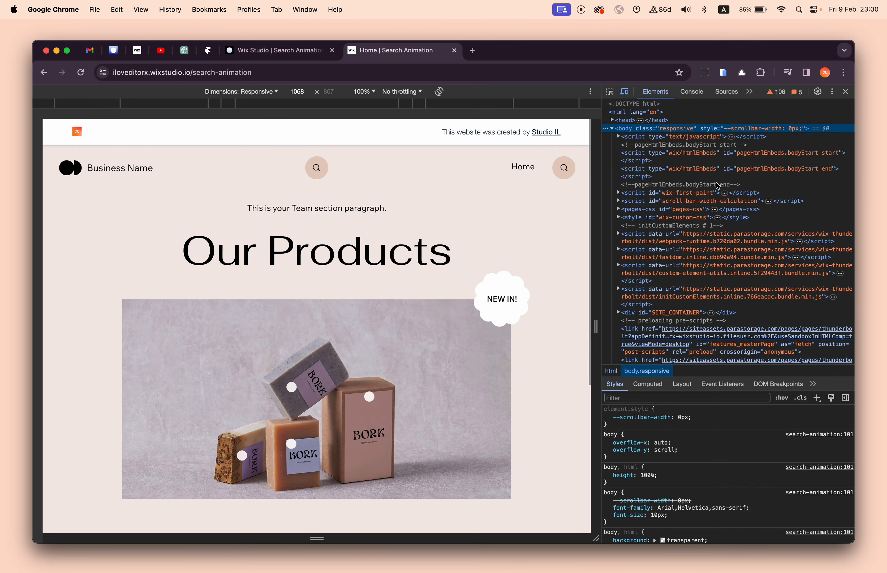
click(625, 96)
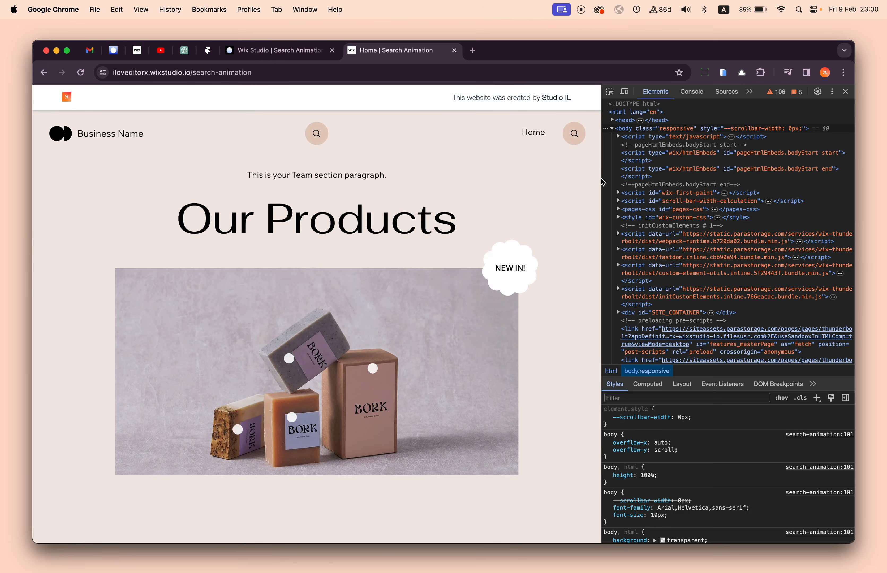
drag(602, 183, 507, 188)
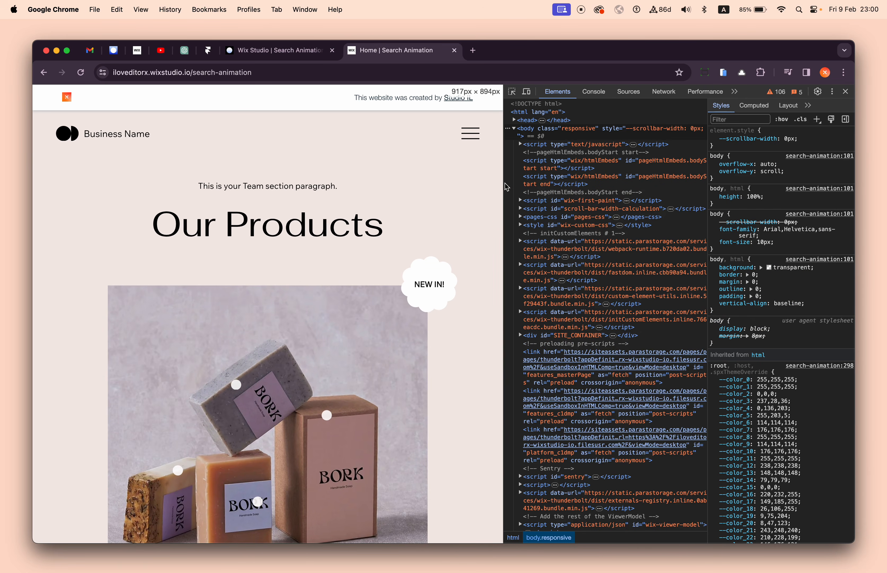
click(471, 139)
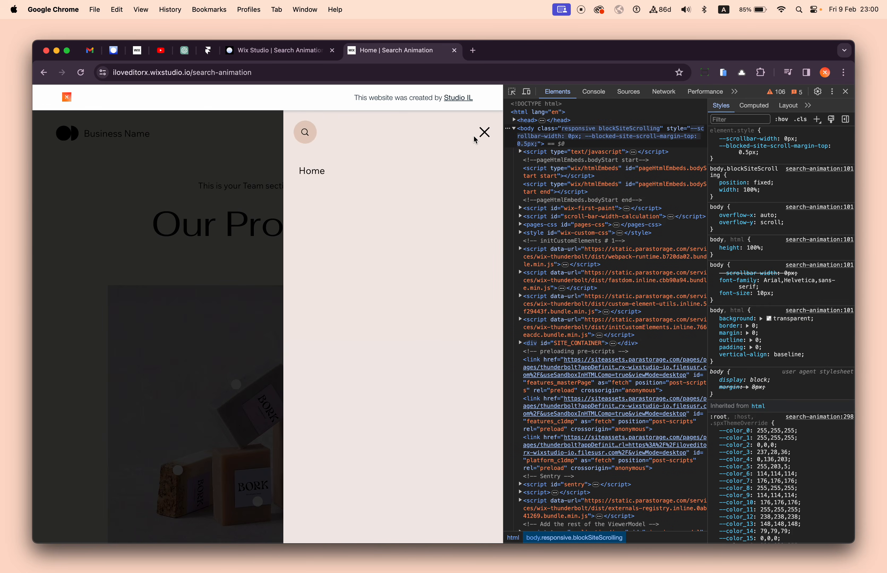
click(309, 127)
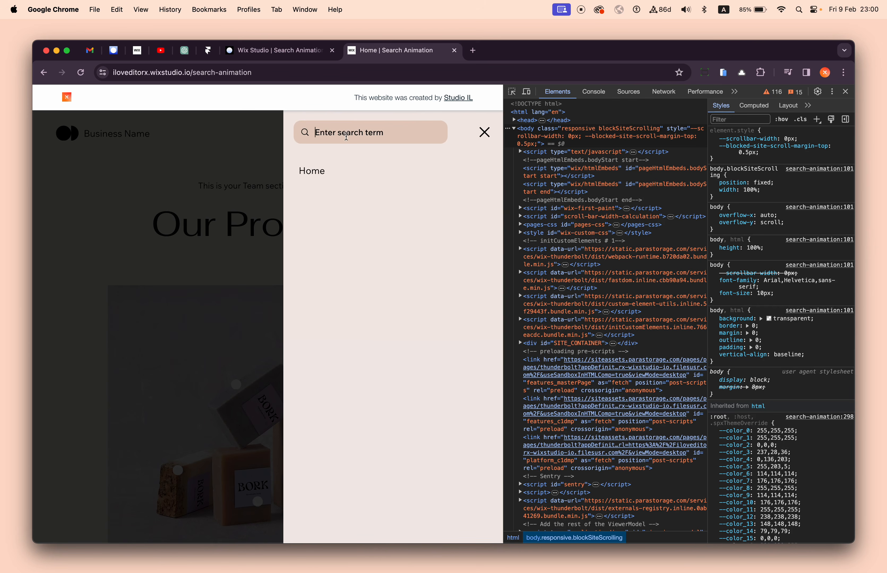
- Inspect the hamburger menu's search bar and select its wixui-search-bar element in the page code
click(510, 96)
click(307, 132)
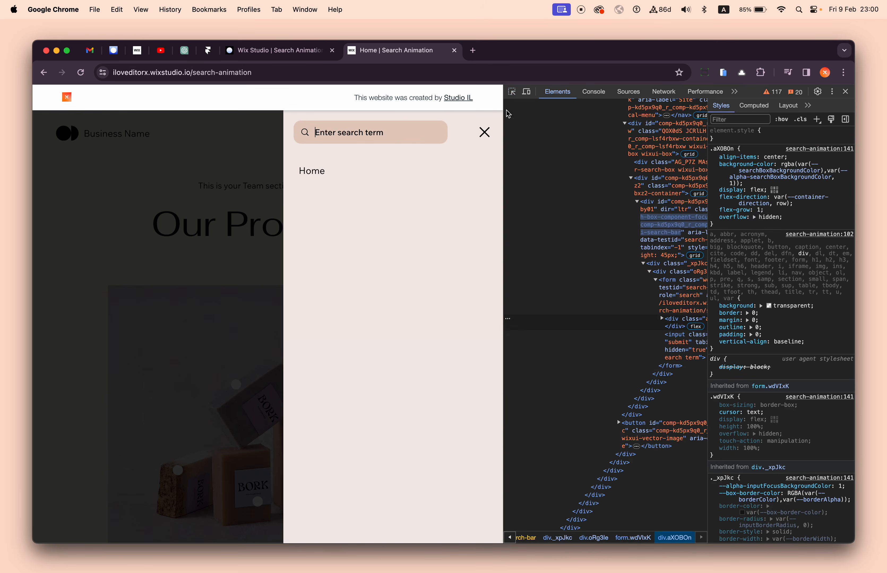
click(511, 92)
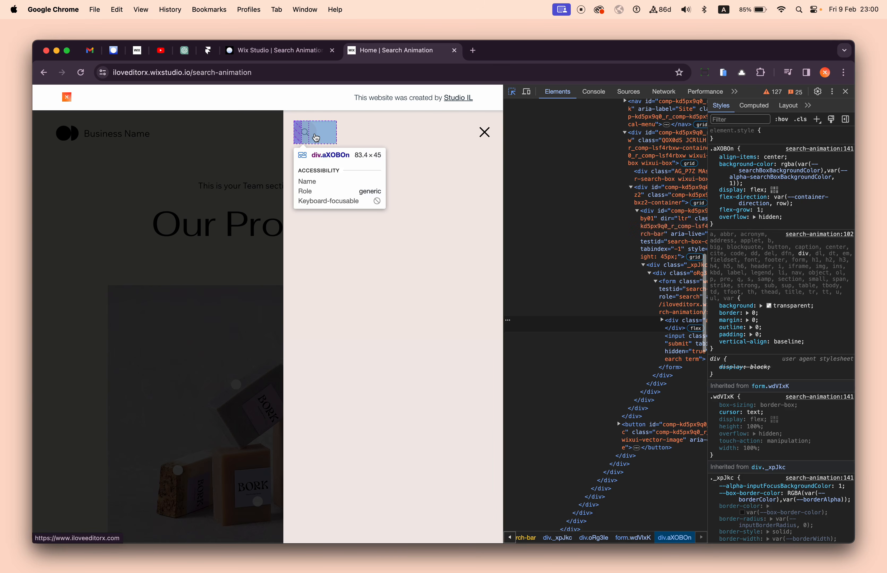
click(316, 138)
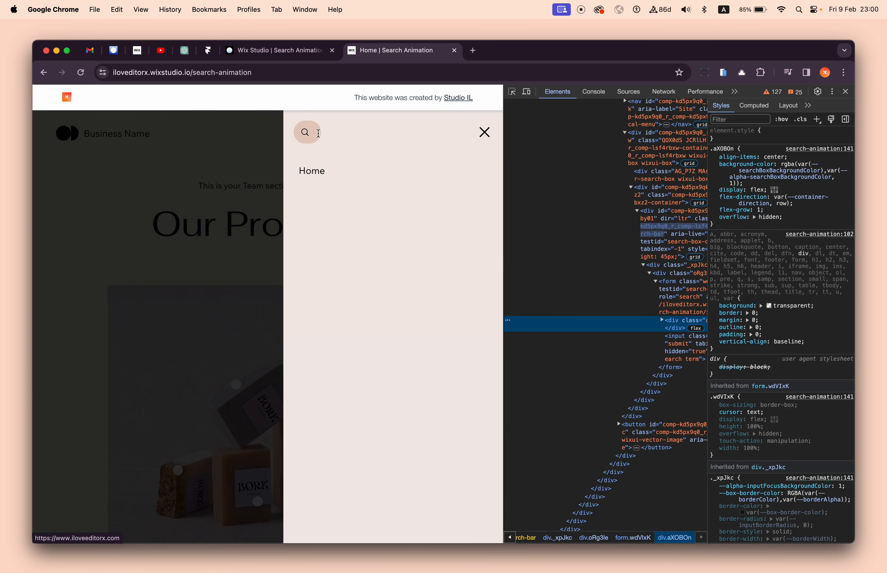
click(642, 259)
- Search for 2 in the menu's search bar and inspect its text input element
click(332, 136)
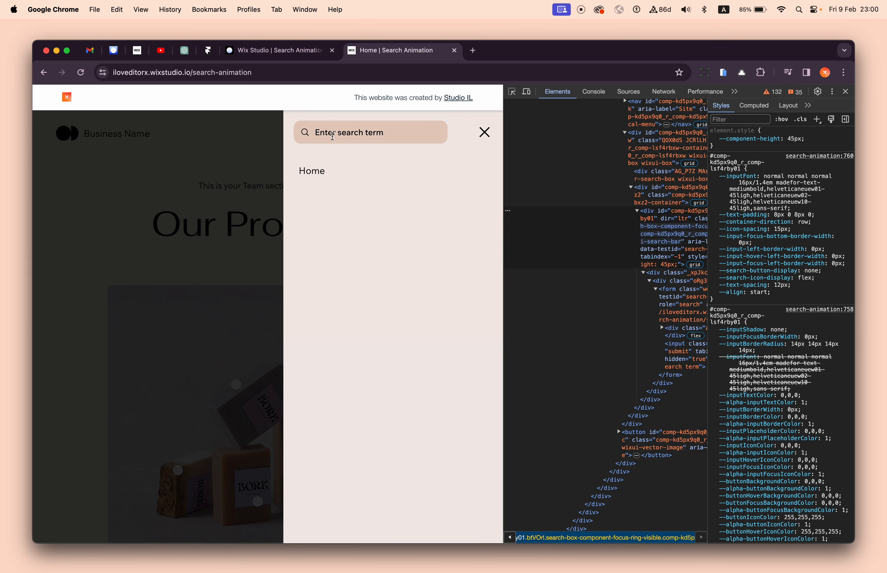
text(2)
key(super+shift+c)
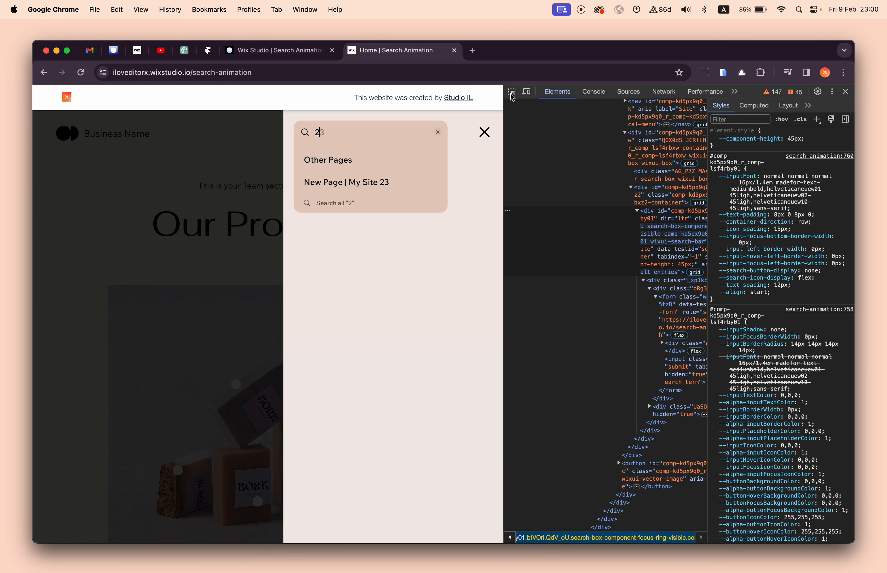
click(410, 127)
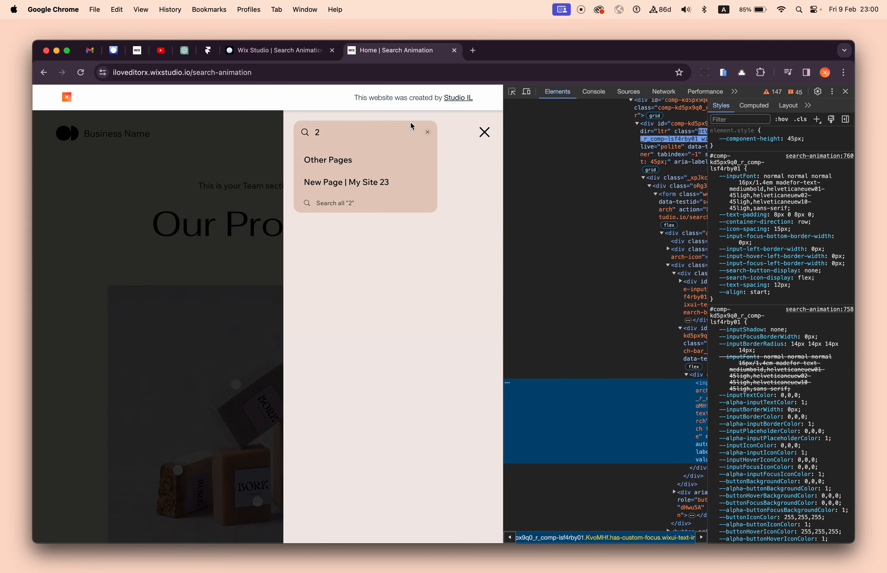
- Examine the styles of the elements around the search input, including the vertical menu and the master-search-box container
scroll(613, 168, up, 5)
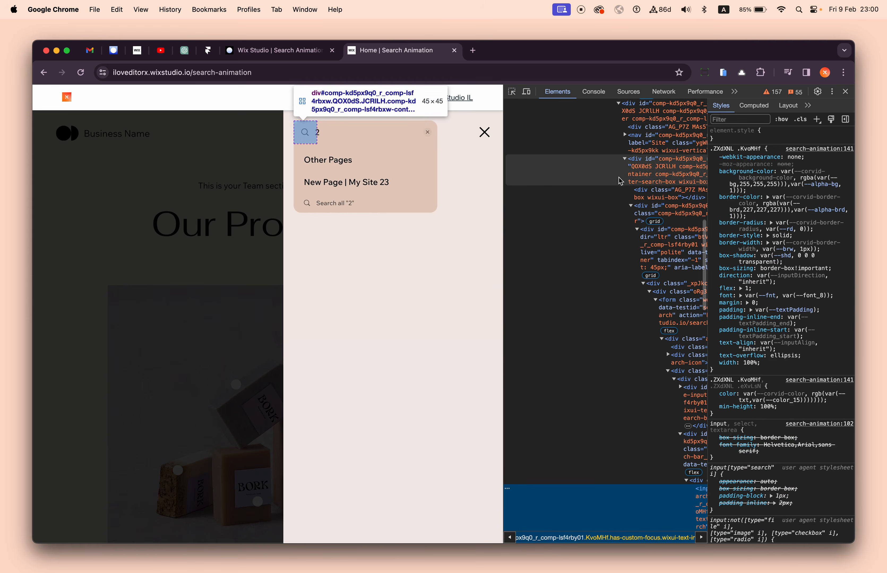
click(624, 142)
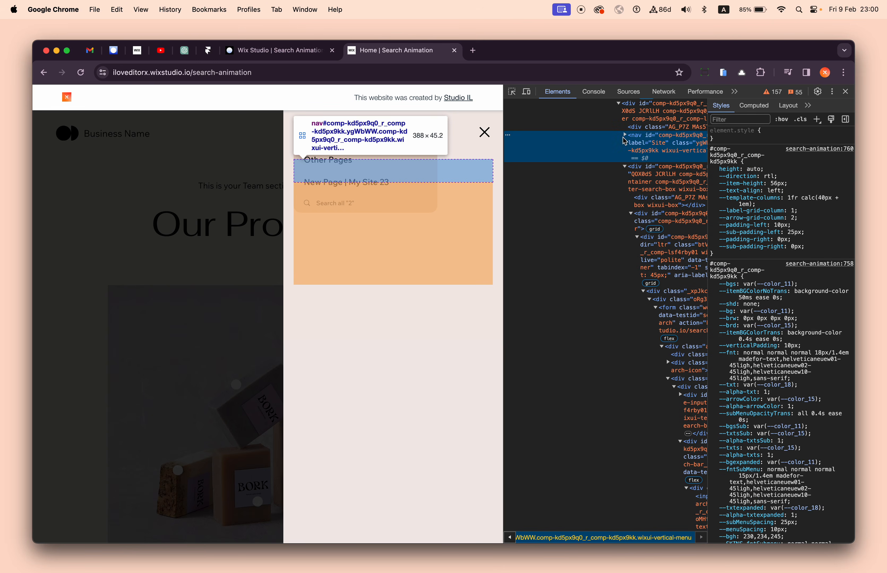
scroll(619, 159, up, 2)
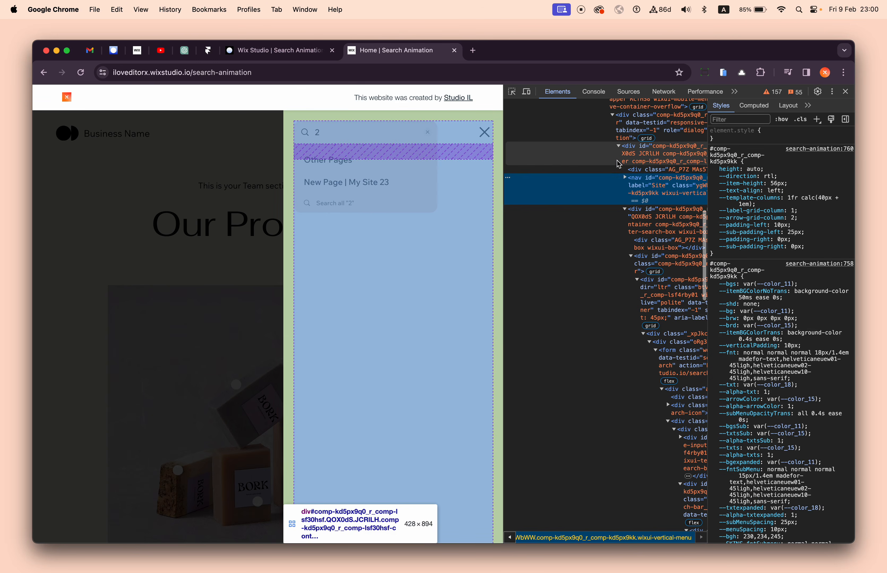
click(618, 164)
click(622, 270)
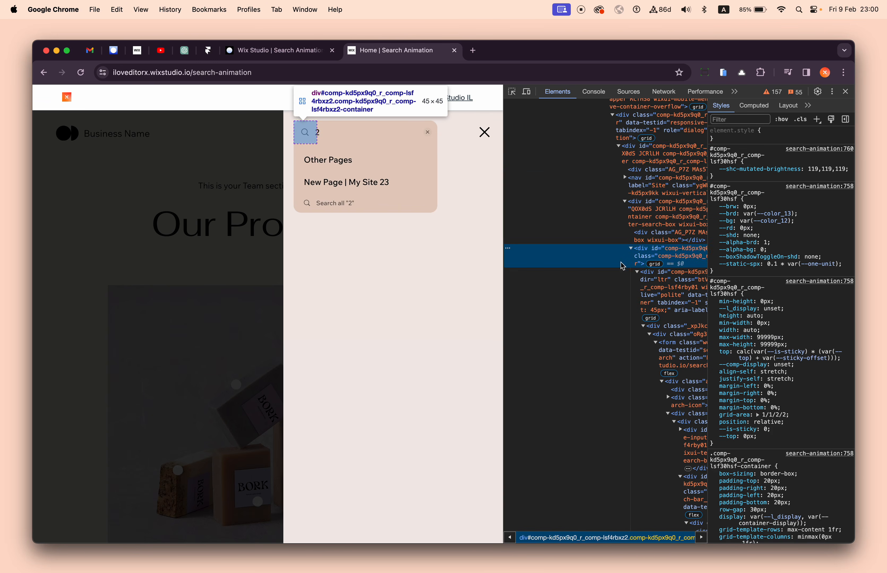
click(629, 278)
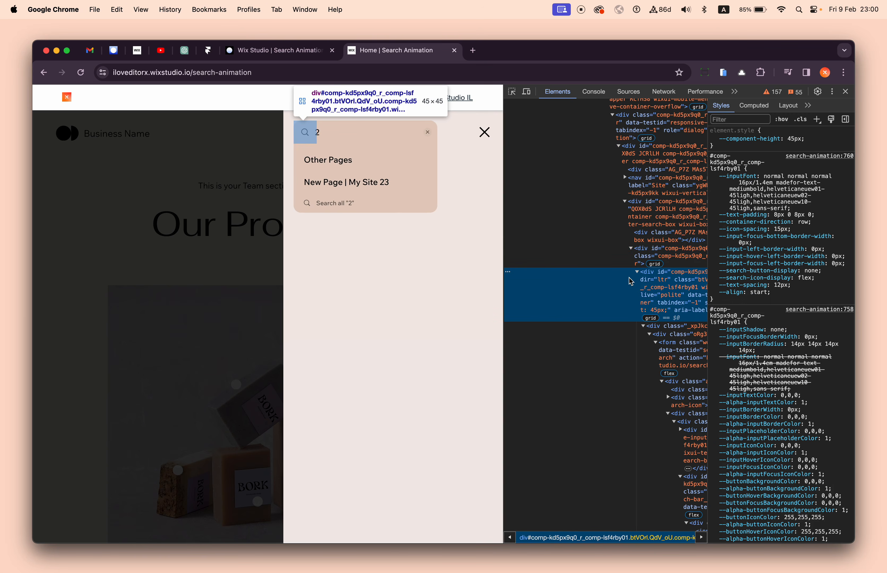
click(631, 232)
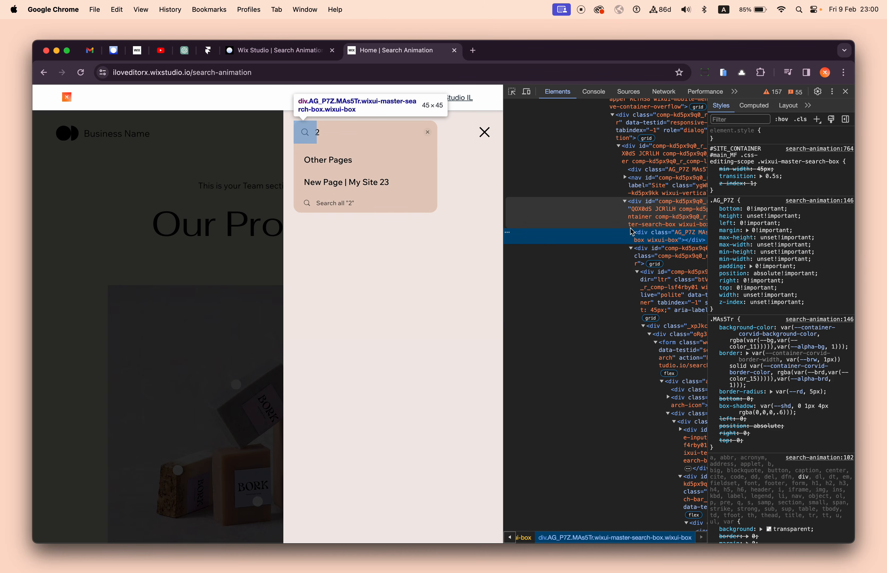
click(651, 206)
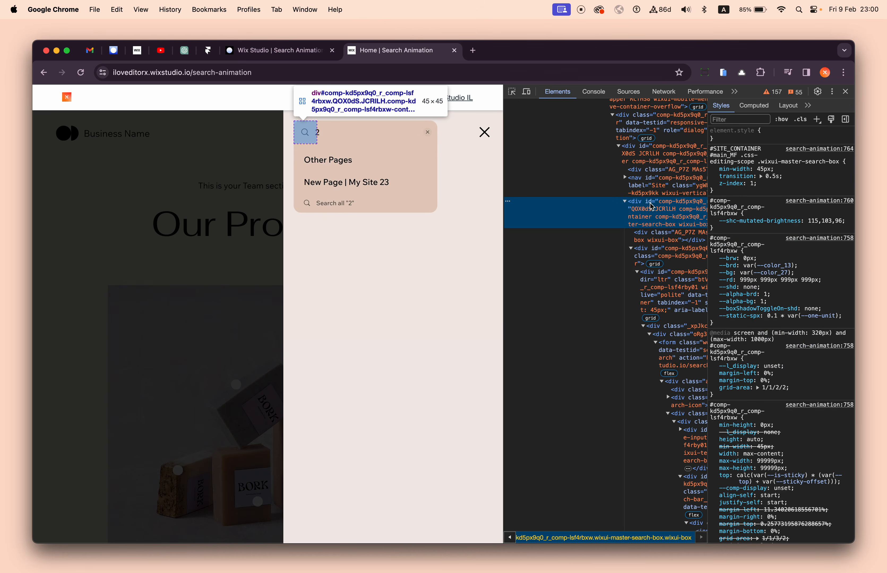
- Focus the menu's search bar, narrow the live page to mobile width, and test the expanded search bar again
click(353, 129)
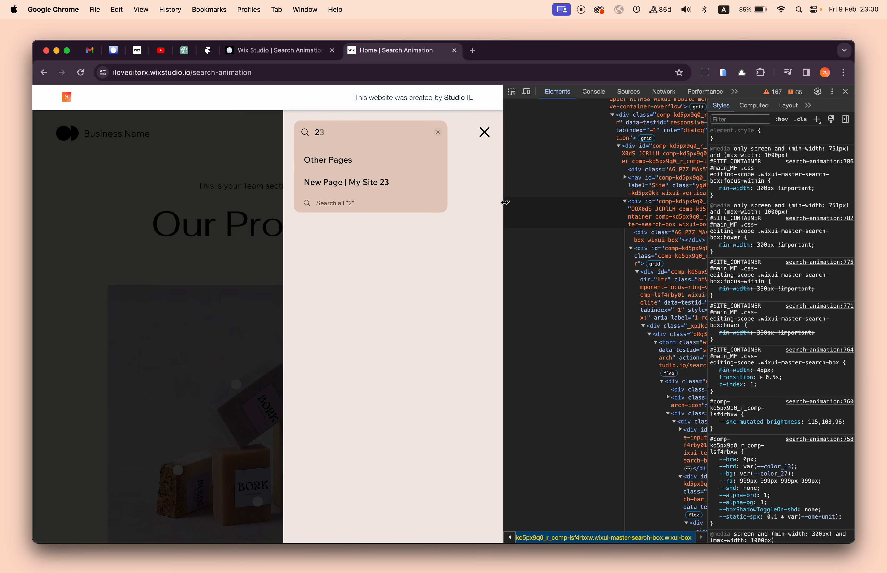
drag(503, 203, 246, 214)
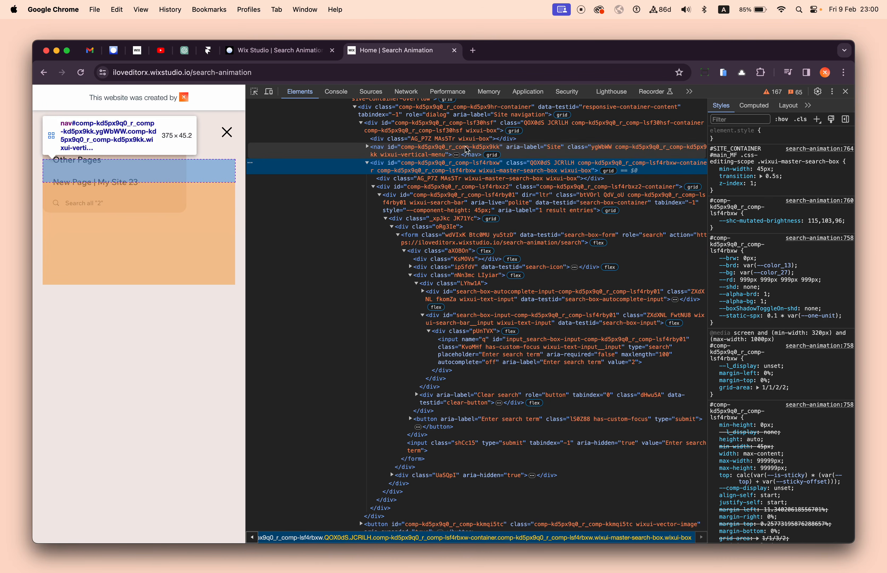
click(443, 155)
click(116, 130)
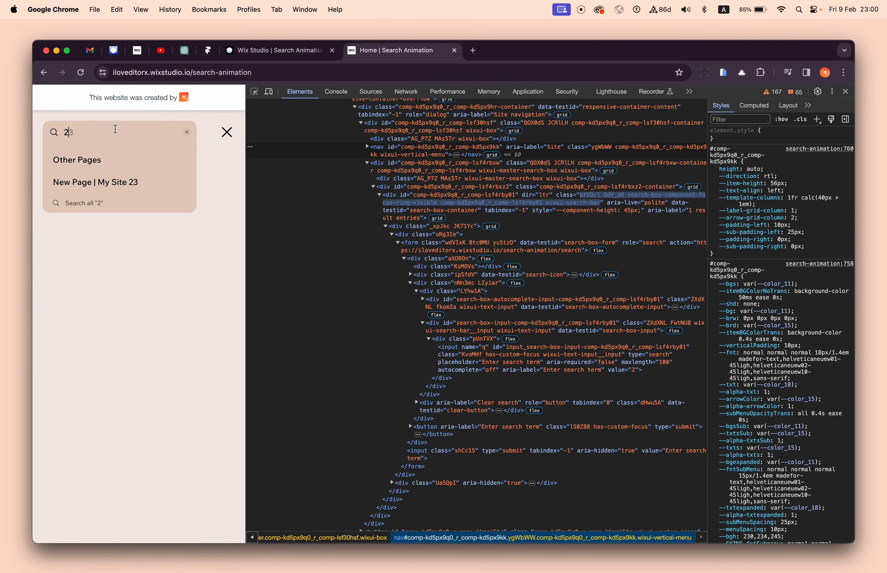
- Examine the styles of the search bar component and its inner container at mobile width, refocusing the search bar to compare
click(433, 211)
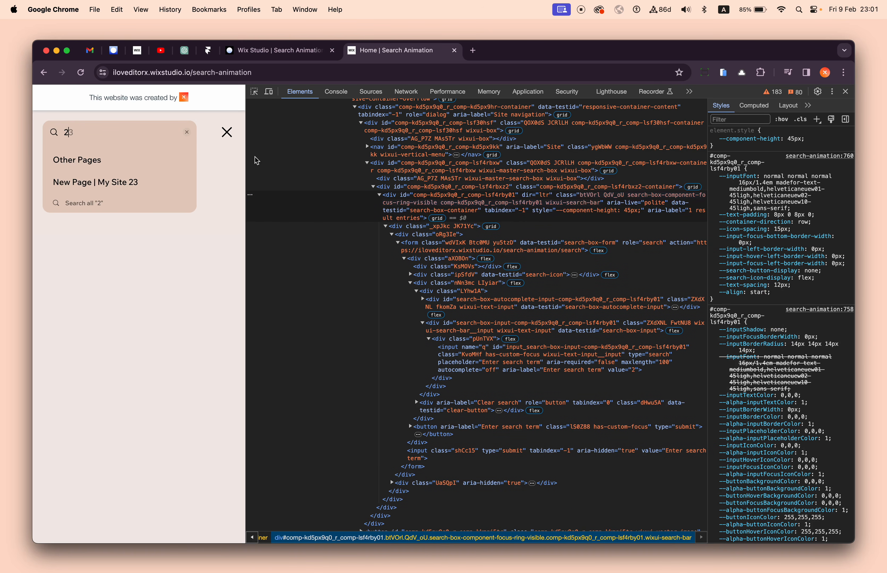
click(409, 188)
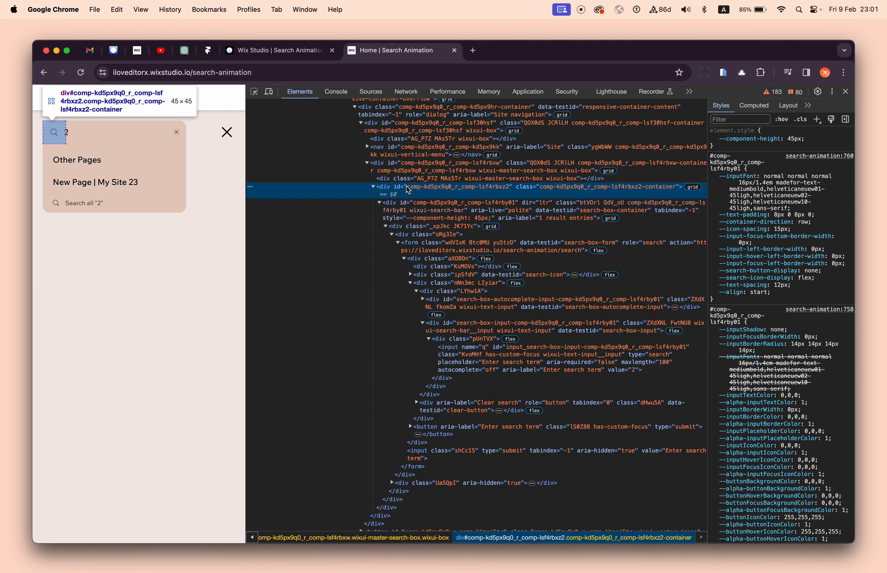
click(94, 131)
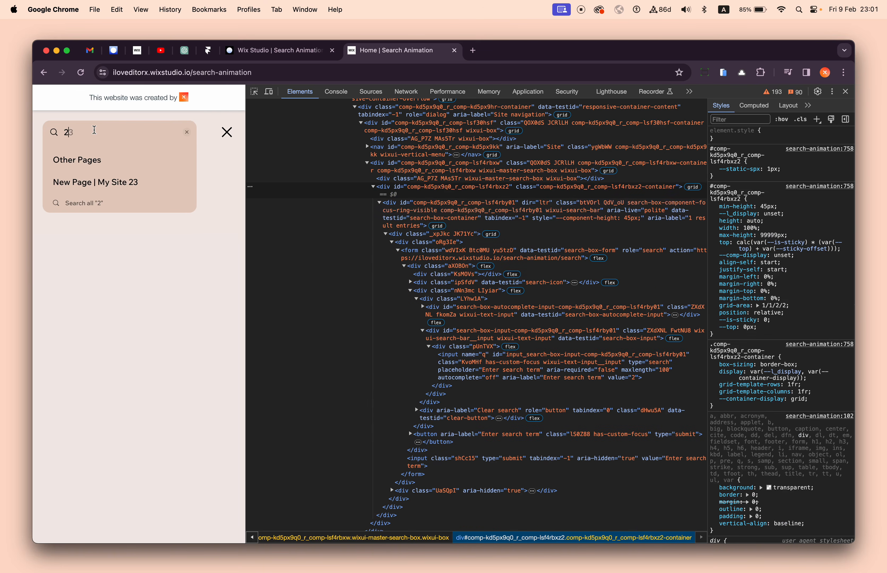
click(402, 190)
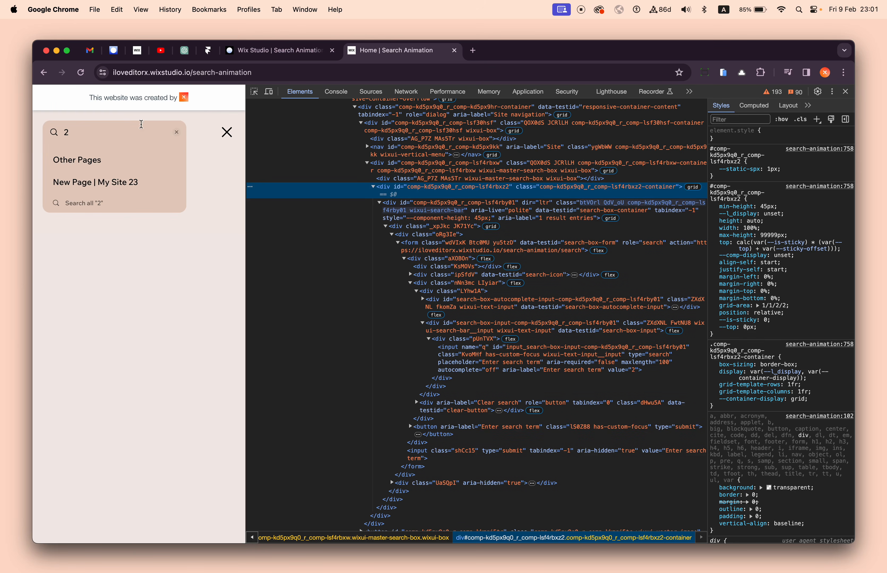
mouse_move(247, 182)
mouse_down()
mouse_move(301, 183)
mouse_move(203, 181)
mouse_move(248, 179)
mouse_up()
- Inspect the search field and examine its parent elements from the form up to the wixui-search-bar component
click(258, 91)
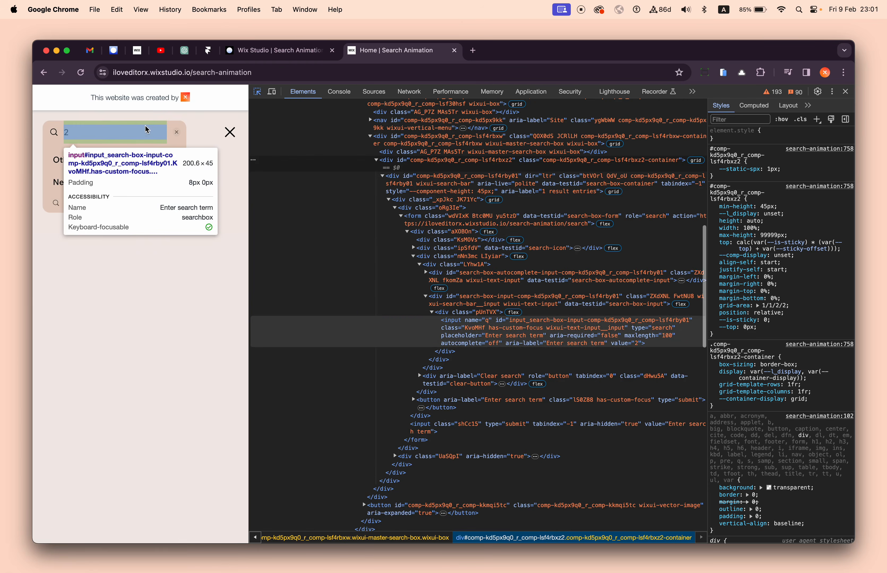
click(71, 131)
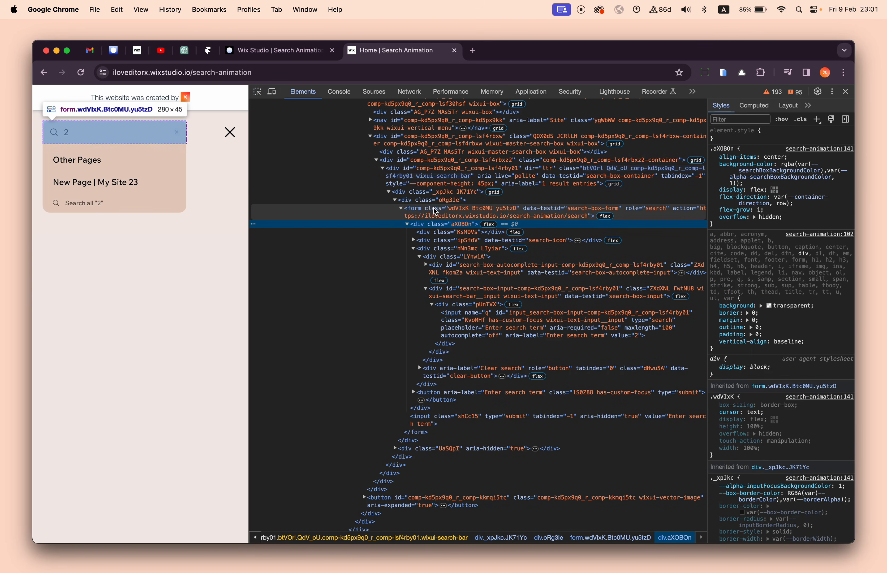
click(434, 210)
click(437, 193)
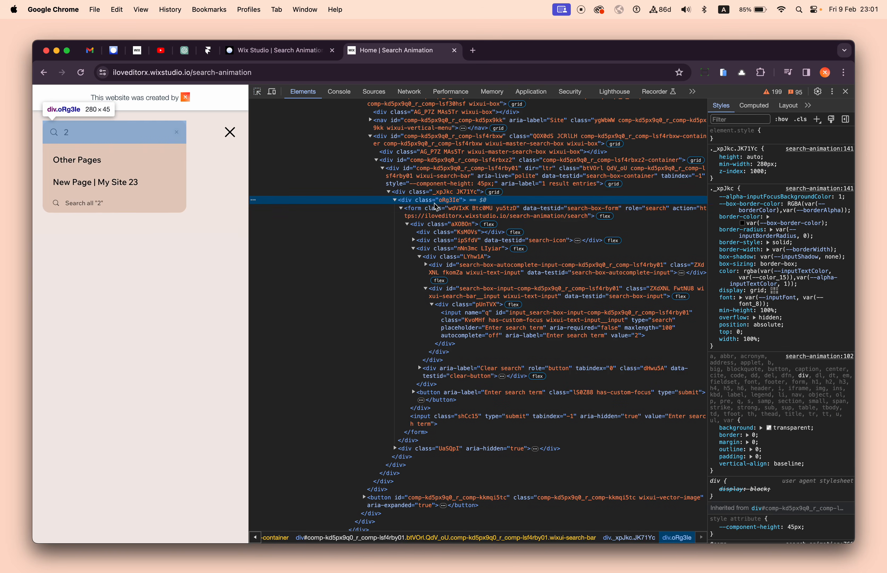
click(437, 184)
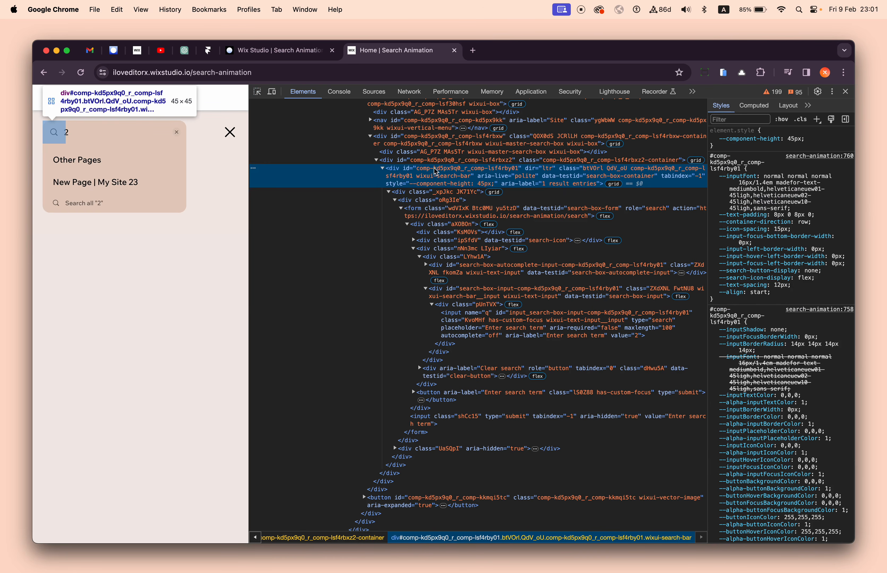
- Return to the Wix Studio editor tab, dismiss the publish confirmation, and open the global.css code
click(289, 51)
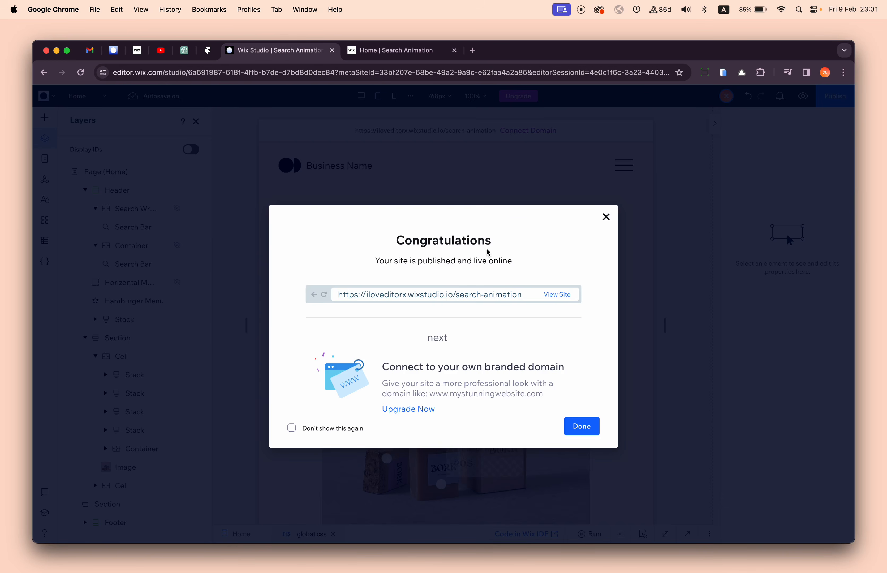
click(538, 148)
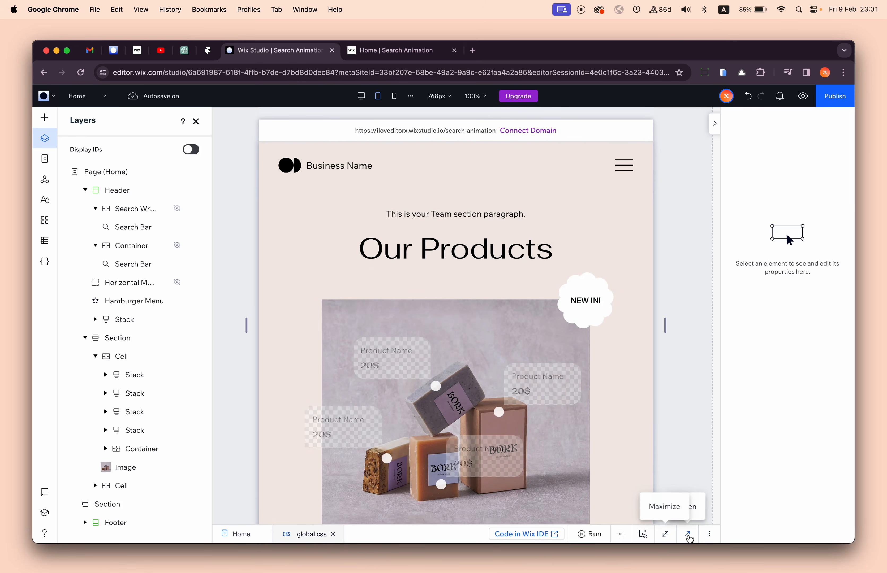
click(688, 534)
- Delete the .master-search-box:hover rule and its leftover blank line from the For Mobile media query in global.css
click(366, 386)
scroll(312, 417, down, 3)
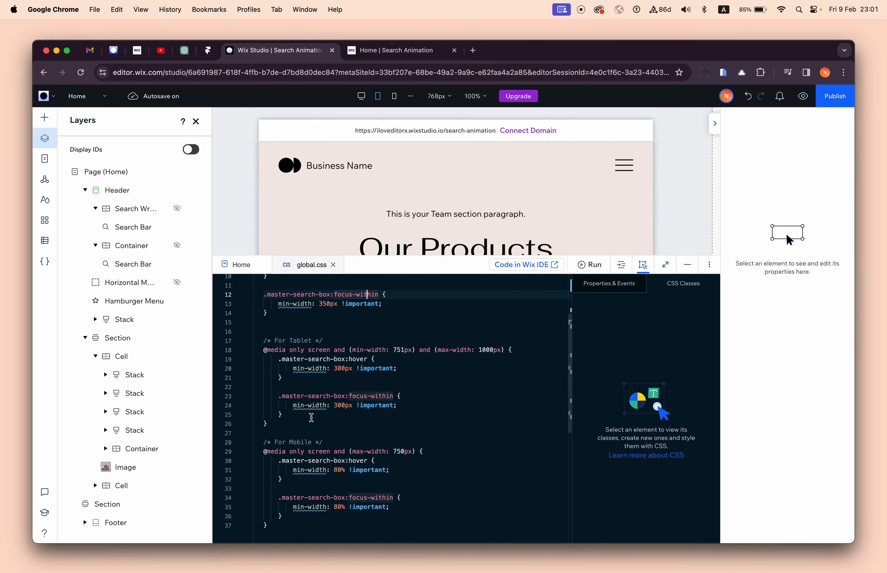
scroll(311, 418, down, 2)
click(346, 427)
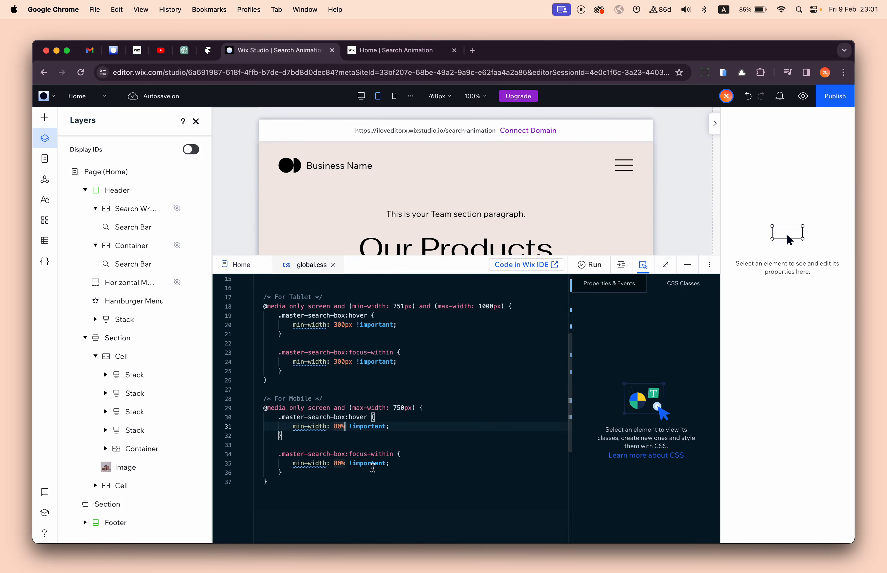
click(338, 463)
drag(306, 438, 426, 408)
key(BackSpace)
key(Delete)
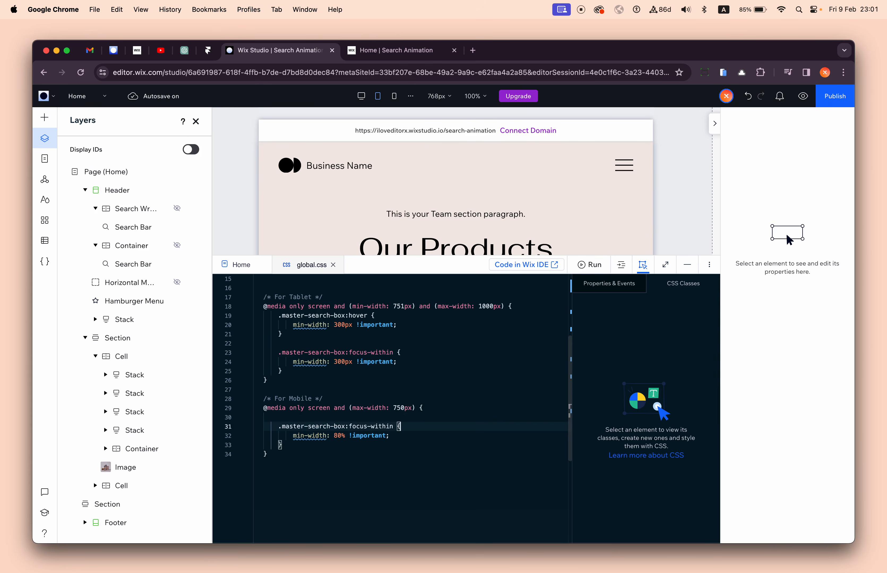
key(Down)
key(Down)
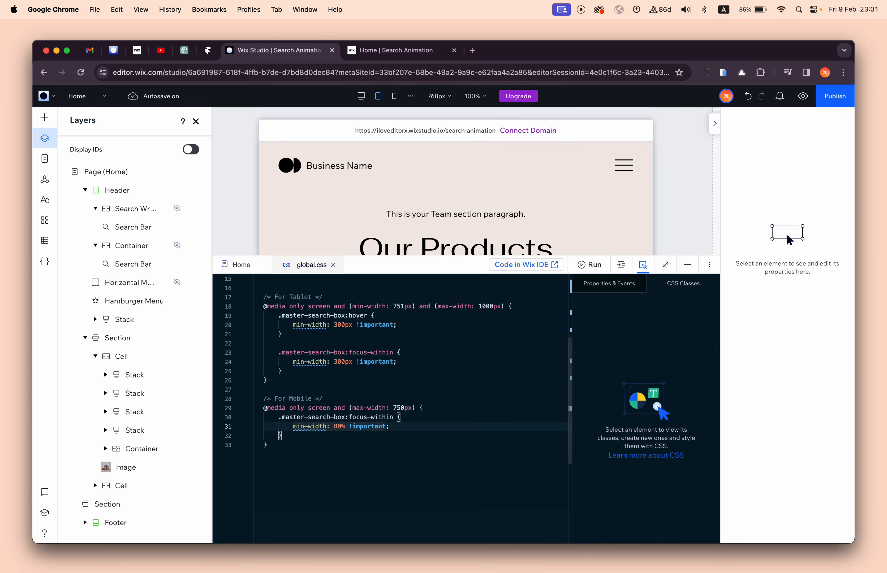
- Set the For Mobile .master-search-box:focus-within min-width to 50% and publish the site
drag(334, 427, 337, 426)
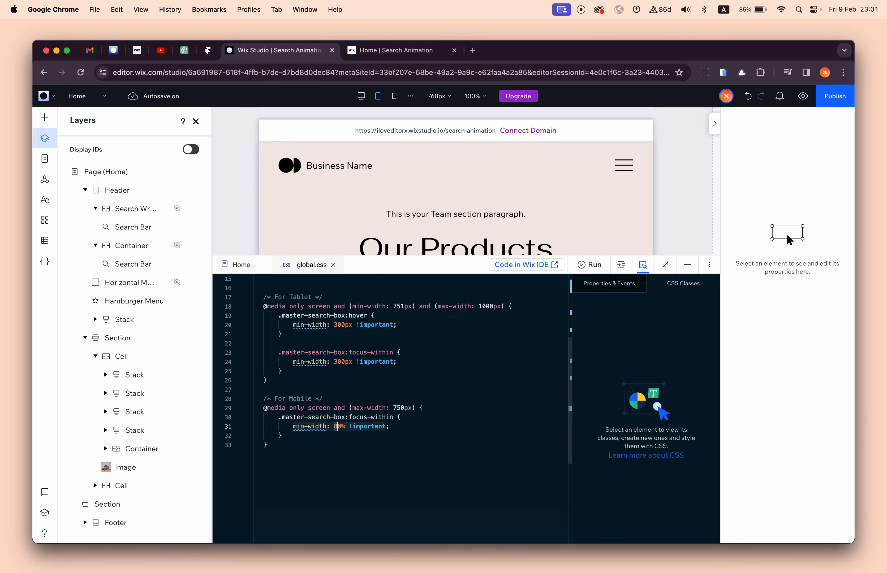
text(5)
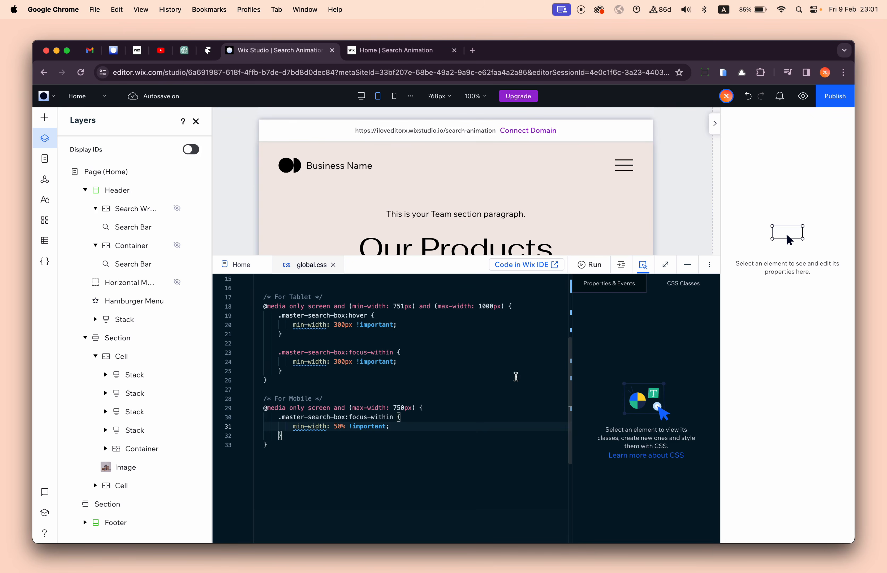
click(830, 100)
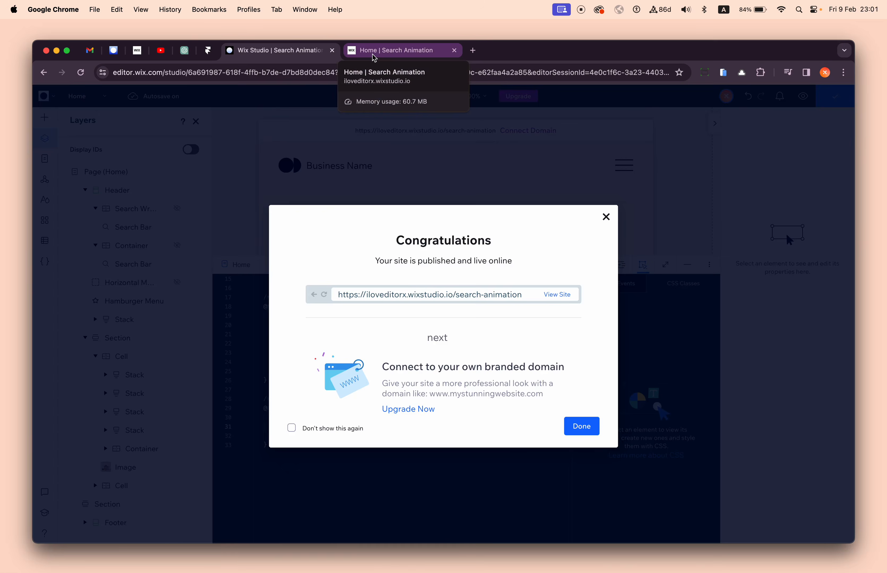
- Reload the live site at mobile width and open its hamburger menu to check the search bar
click(374, 58)
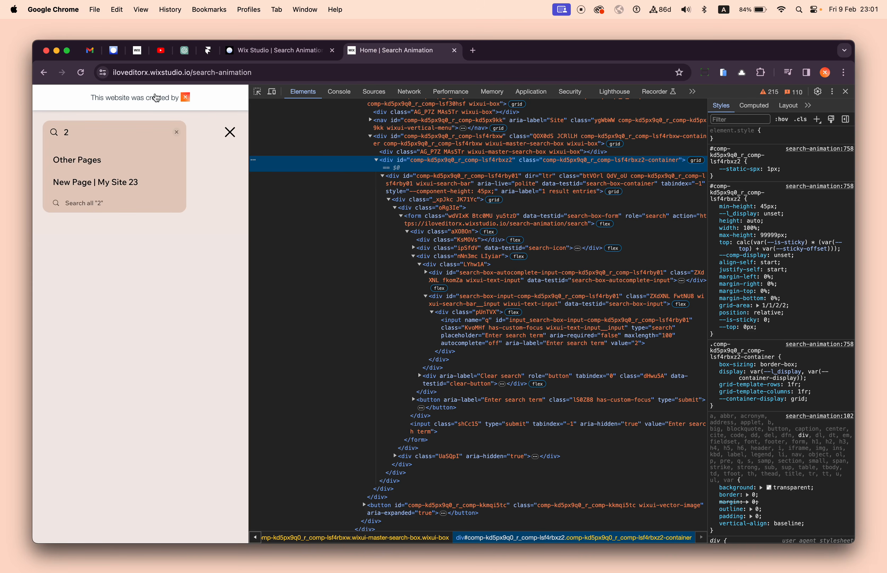
click(85, 73)
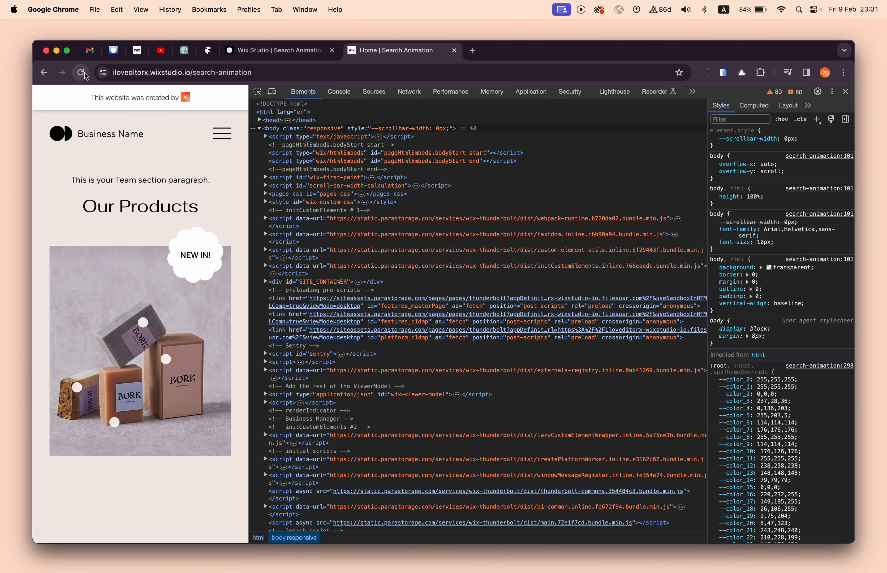
click(84, 73)
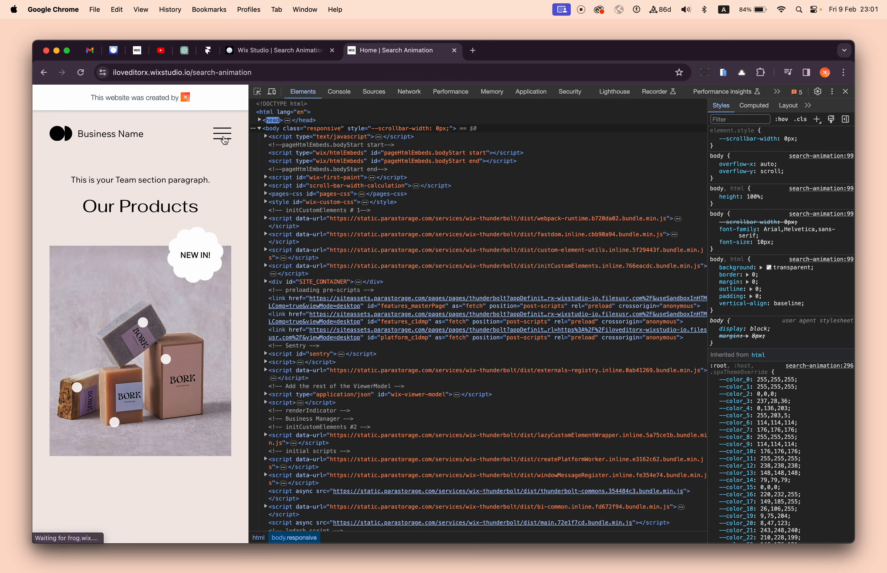
click(226, 137)
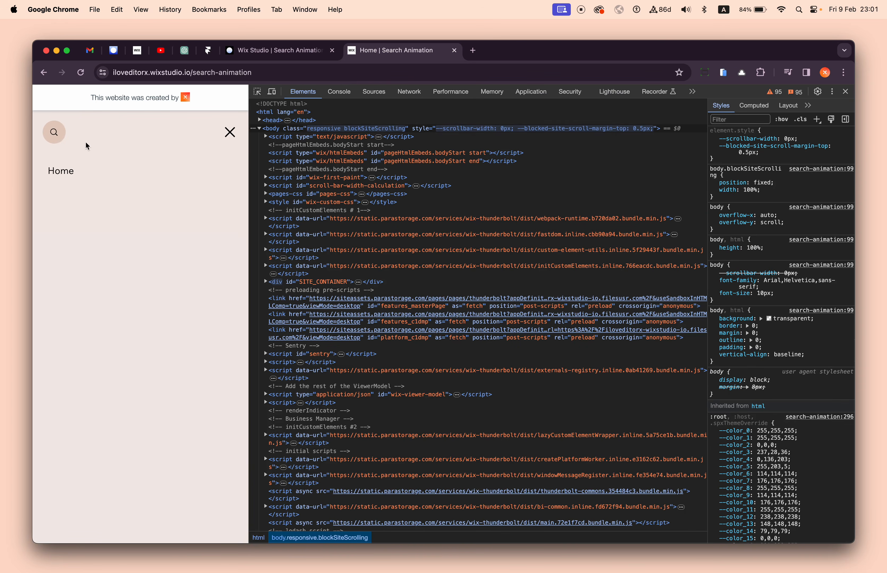
- Return to the Wix Studio editor, set the mobile focus-within min-width to 150px, and publish the site again
click(274, 50)
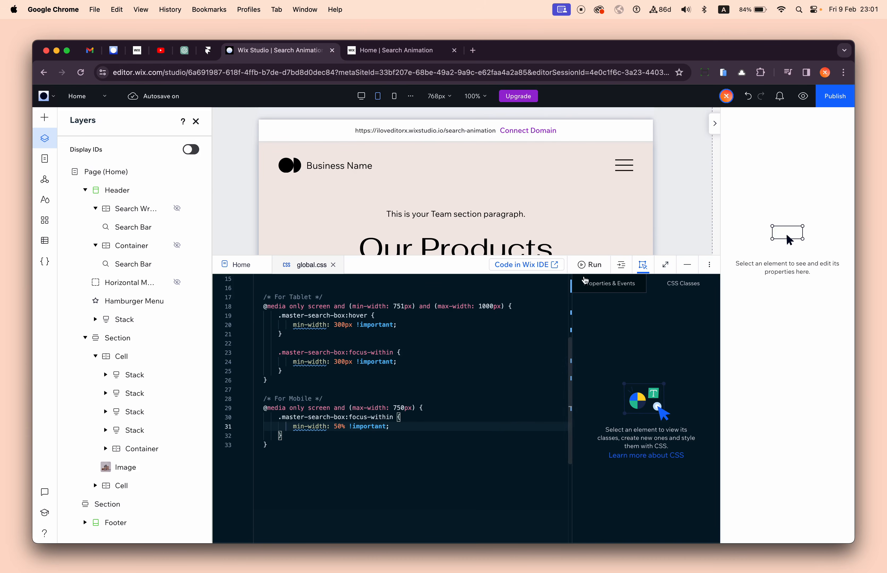
scroll(336, 428, down, 1)
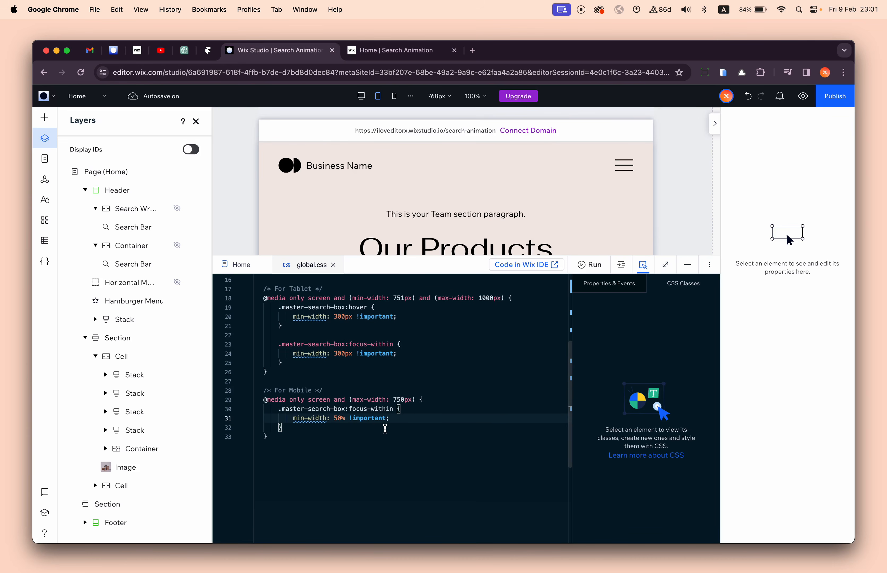
key(Right)
key(shift+Right)
key(BackSpace)
text(px)
click(549, 342)
click(832, 95)
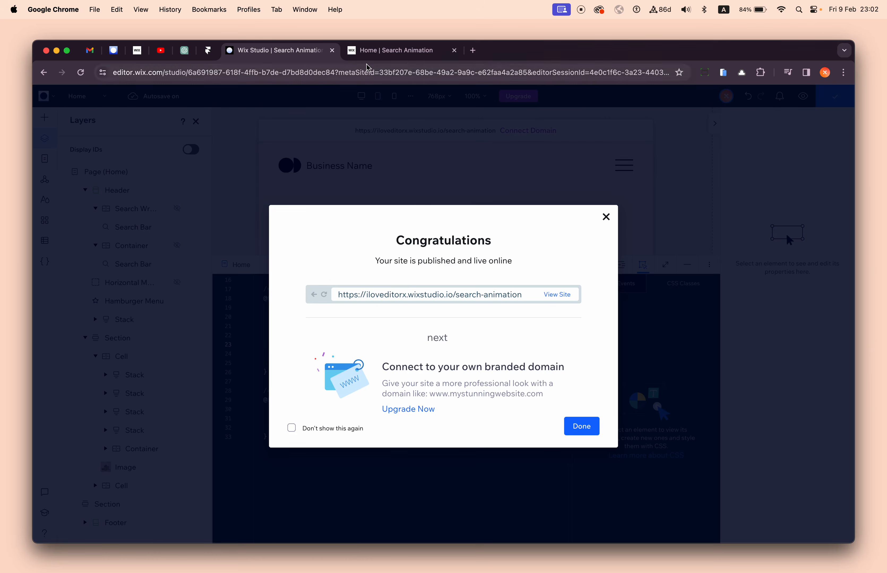
- Reload the live site, open the hamburger menu, and expand the search bar to examine its mobile width
click(376, 50)
click(82, 74)
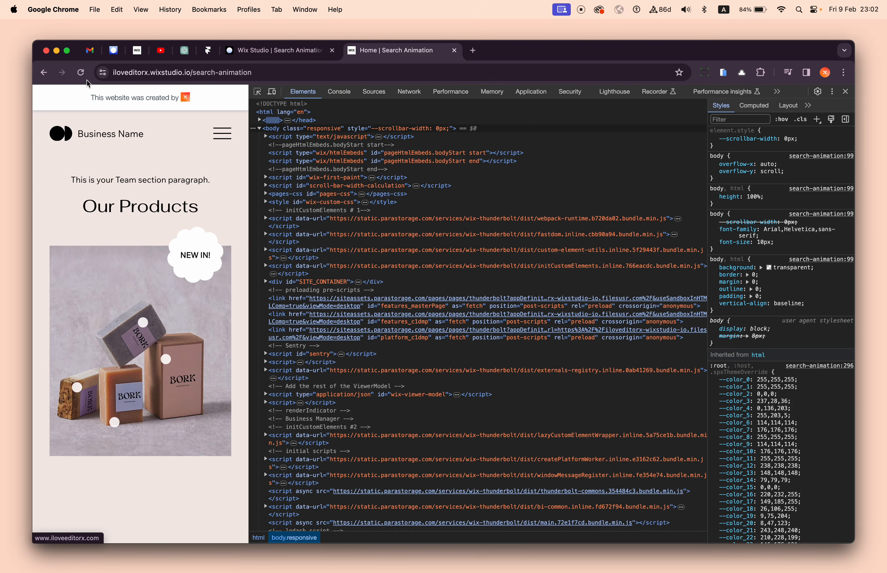
click(243, 54)
click(368, 62)
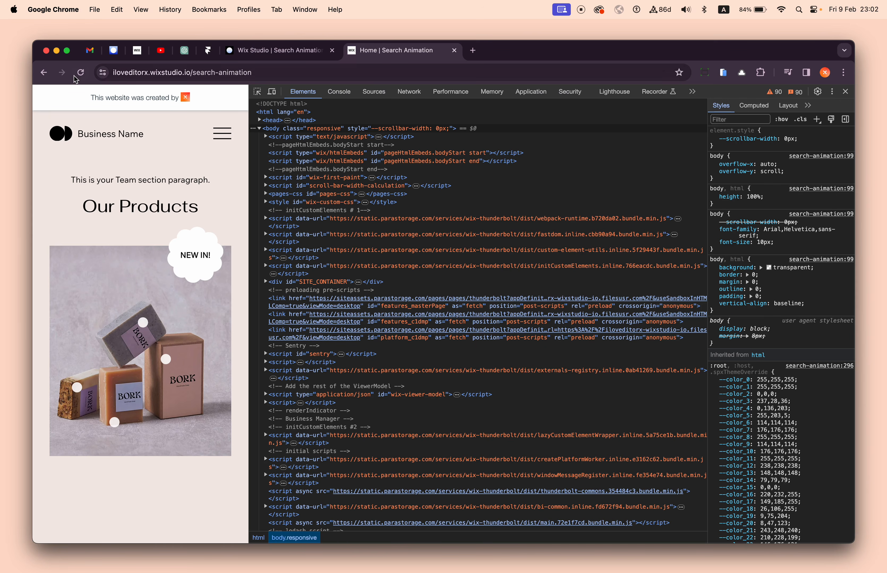
click(79, 74)
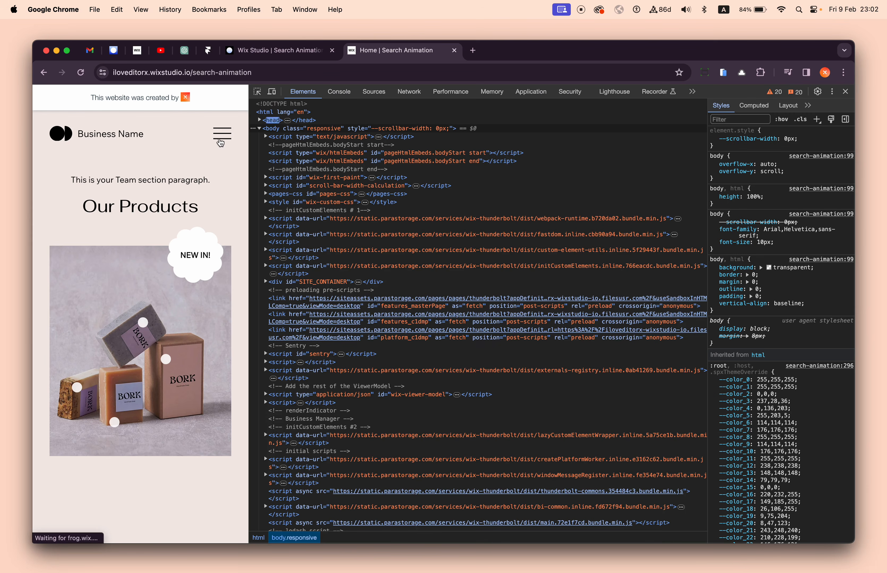
click(222, 138)
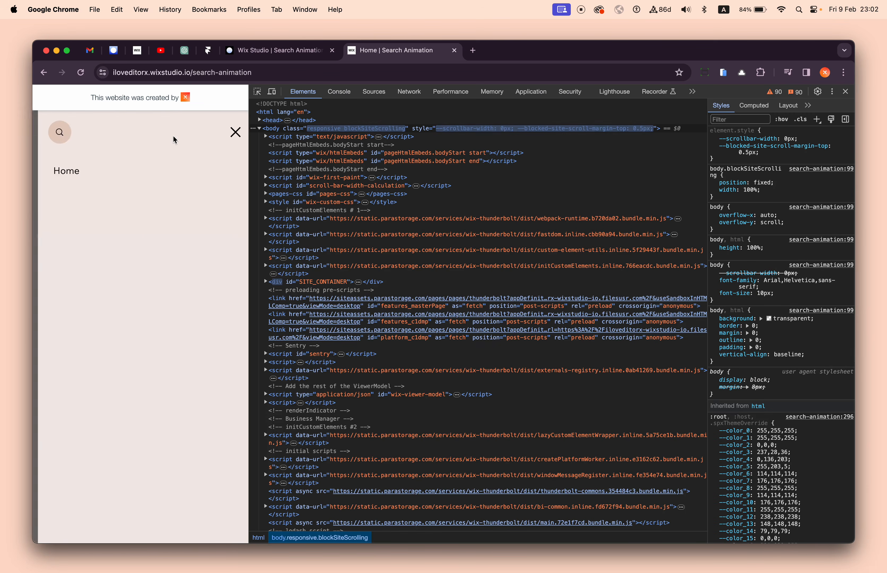
click(57, 132)
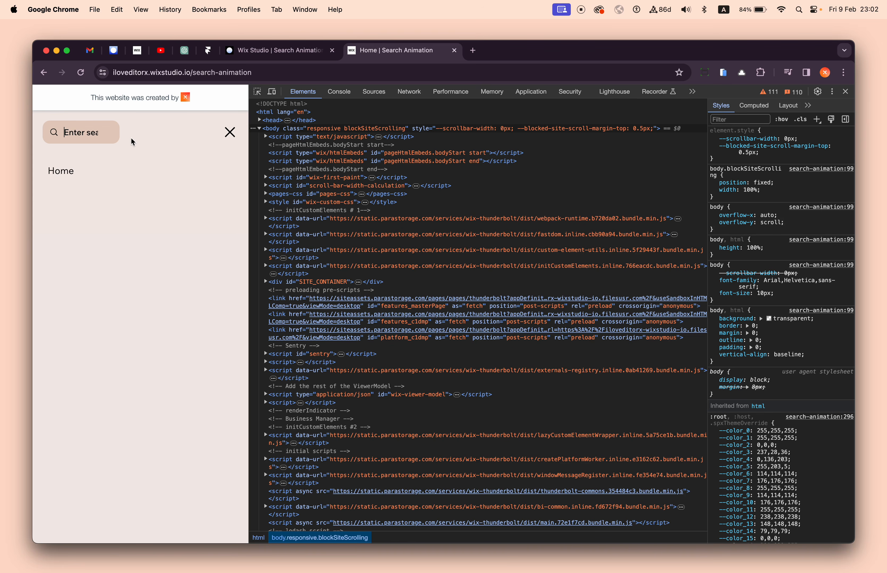
click(128, 160)
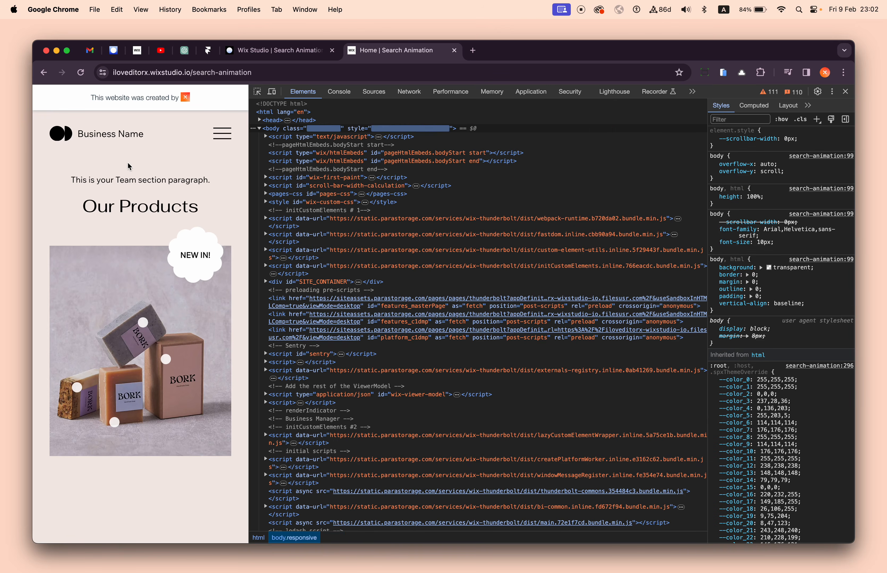
- Return to the Wix Studio editor and undo the min-width edits in the For Mobile focus-within rule
click(305, 52)
click(256, 311)
scroll(352, 427, down, 1)
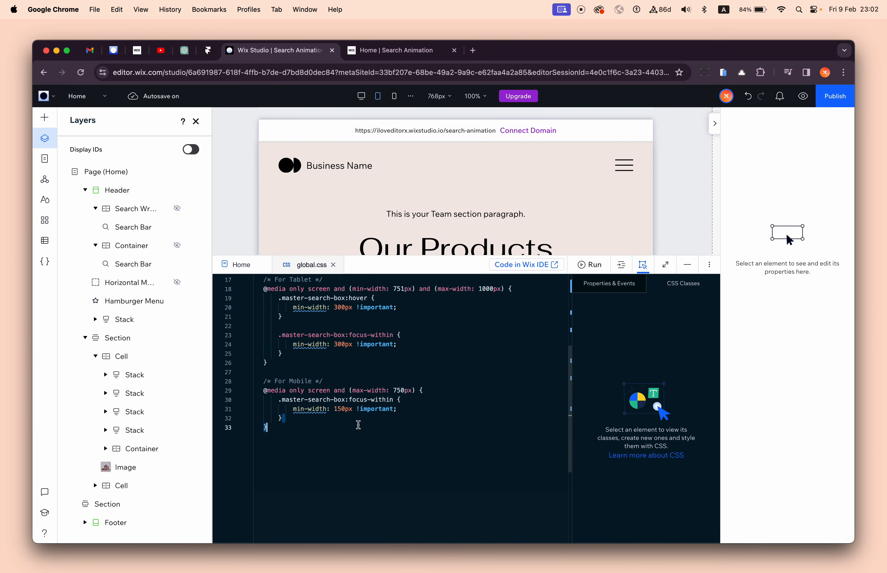
click(359, 421)
key(super+z)
key(super+z)
key(super+z)
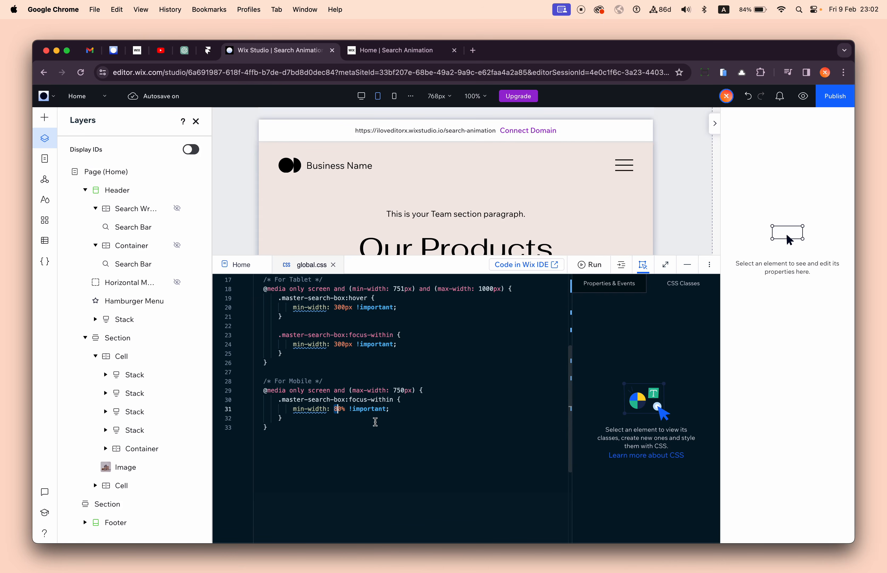
- Undo the deletion of the .master-search-box:hover rule in the For Mobile media query
scroll(375, 392, up, 5)
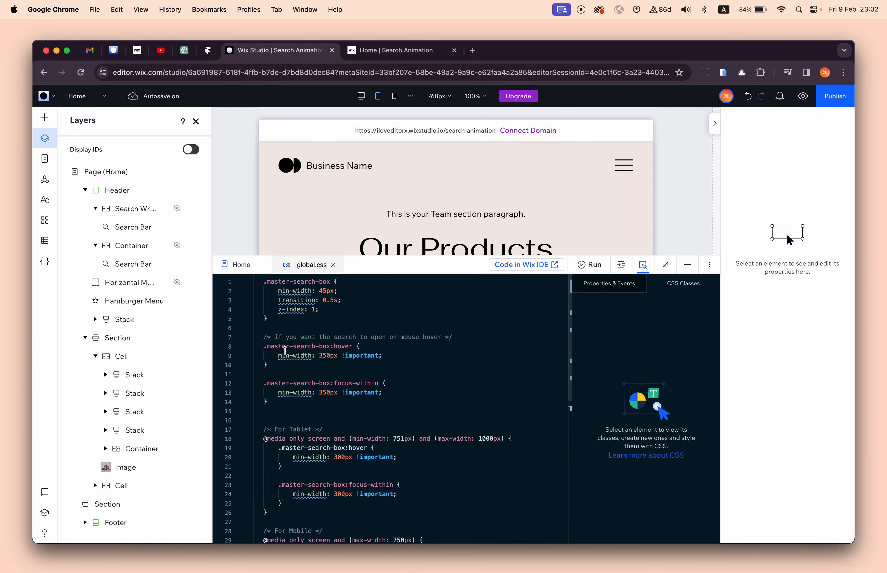
drag(277, 364, 276, 346)
scroll(350, 412, down, 8)
click(350, 414)
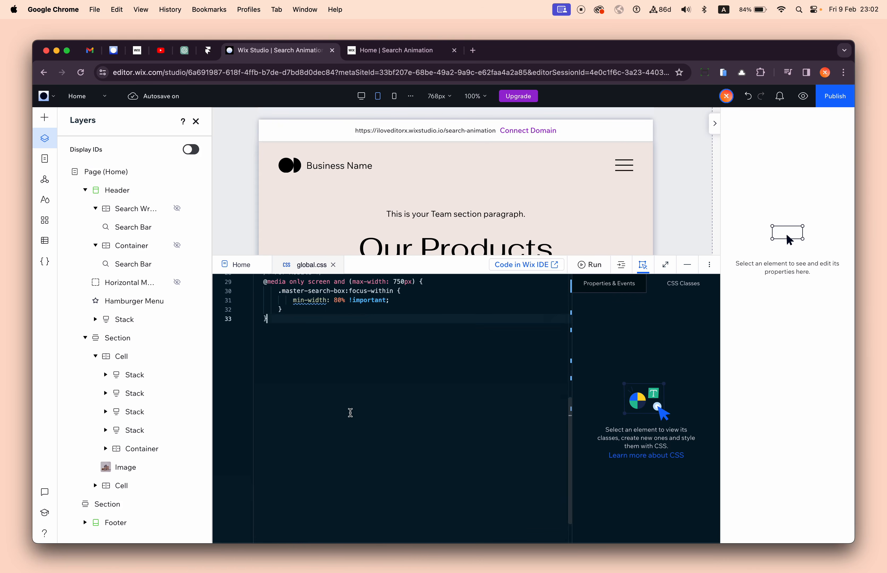
key(super+z)
key(super+z)
scroll(350, 414, up, 4)
- Set the min-width in the For Mobile .master-search-box:hover rule to 150px
click(337, 424)
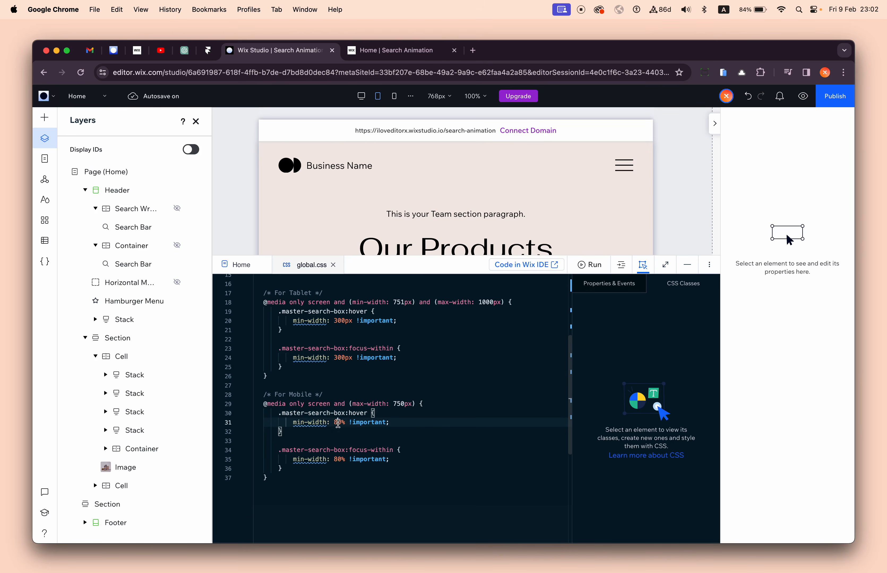
double_click(339, 422)
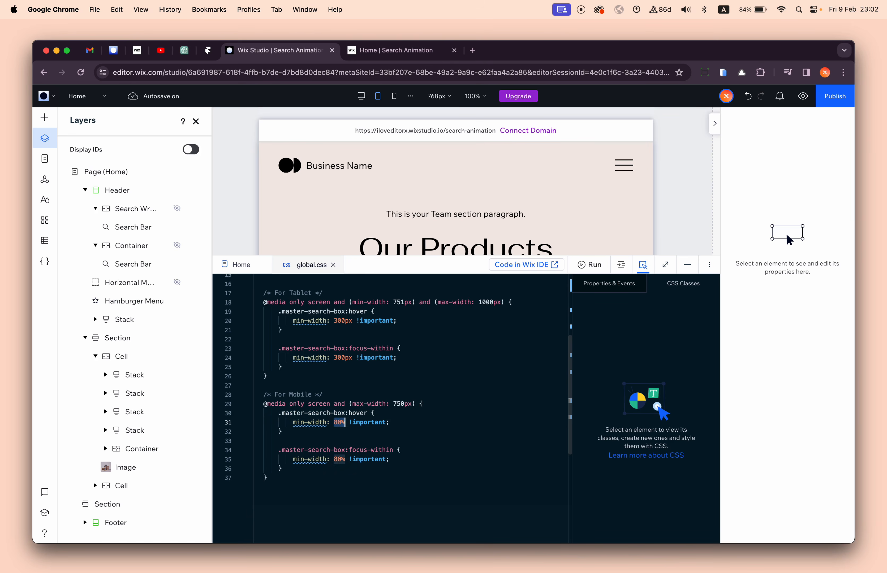
text(150px)
key(Escape)
- Copy the 150px value from the mobile hover rule and paste it over the focus-within rule's min-width value
key(alt+shift+Left)
key(shift+Right)
key(shift+Right)
key(shift+Right)
key(shift+Right)
key(shift+Right)
key(super+c)
key(Down)
key(Down)
key(Down)
key(Down)
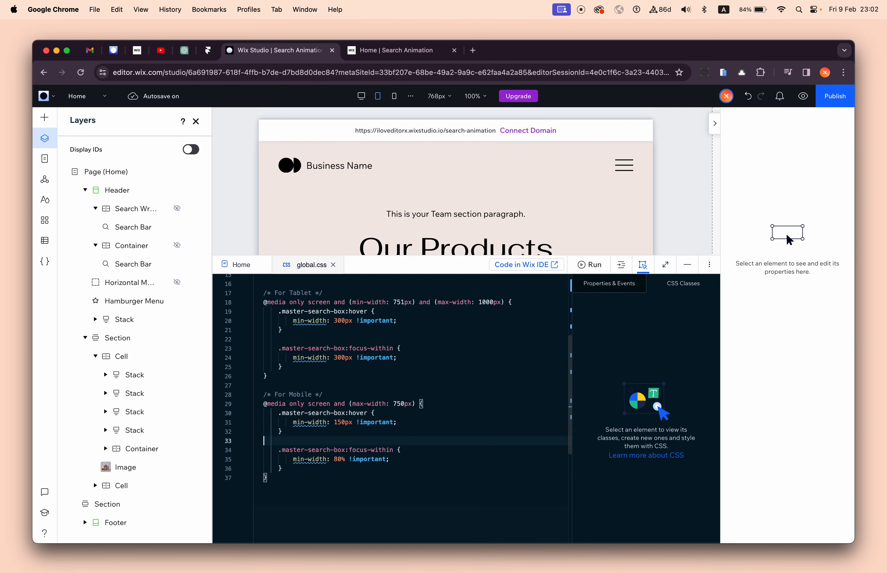
key(Left)
key(Left)
key(alt+shift+Left)
key(alt+shift+Left)
key(super+v)
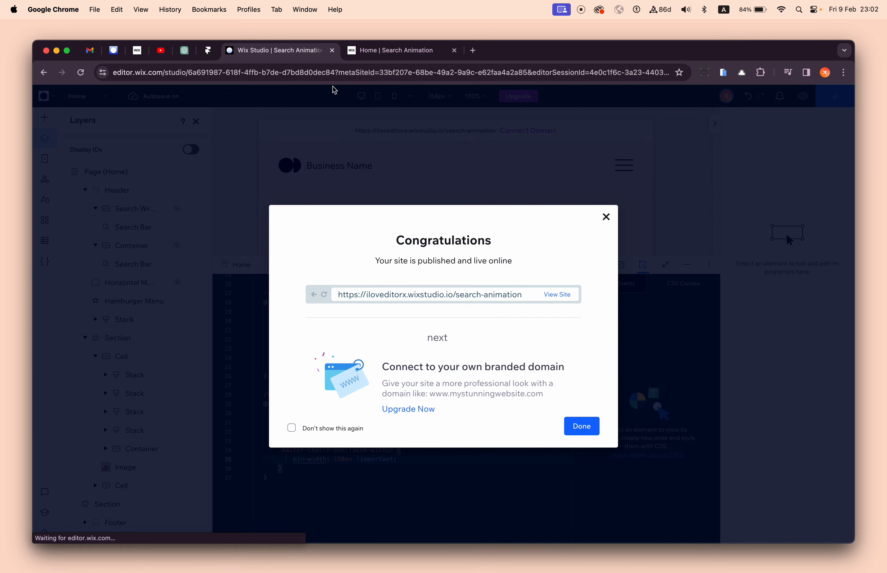
- Reload the live site, test the menu's search bar at mobile width with the term "s", and widen the page view
click(366, 51)
click(81, 74)
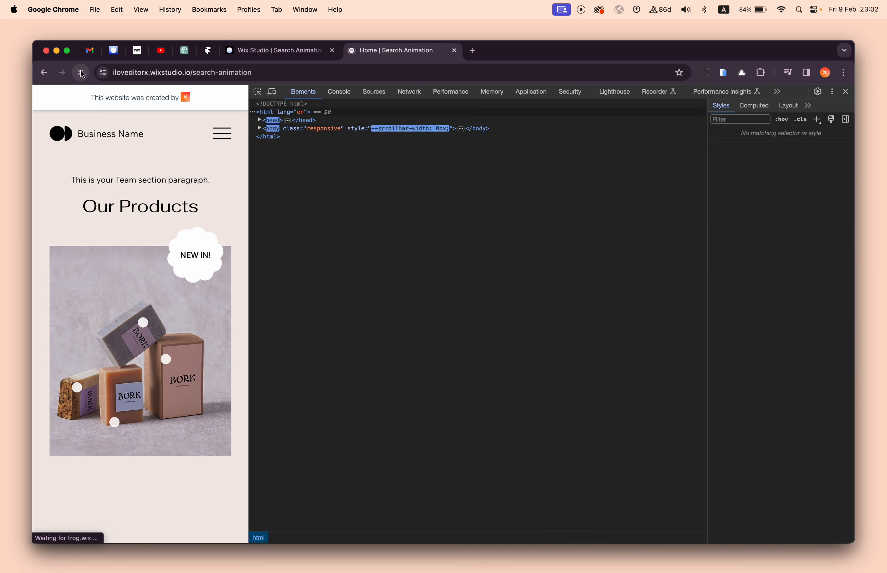
click(81, 73)
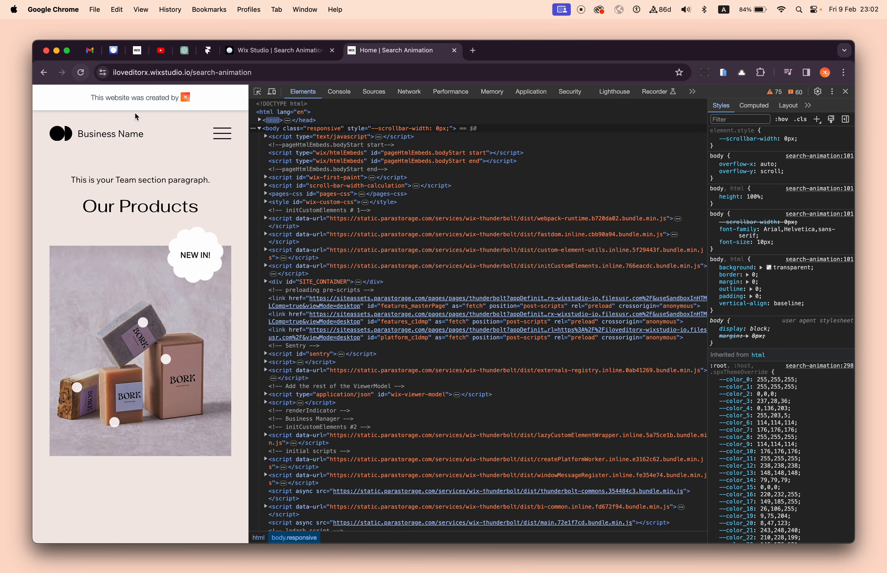
click(222, 133)
click(61, 137)
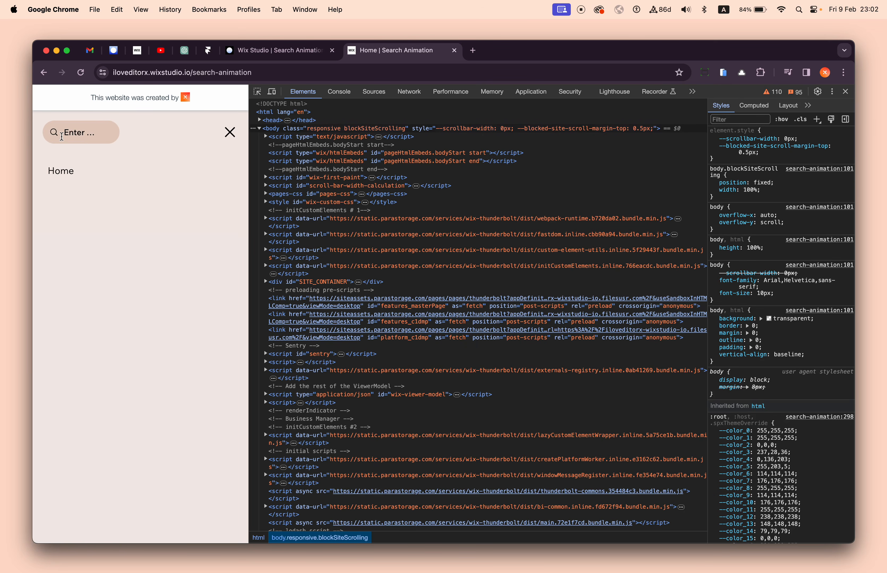
text(s)
key(BackSpace)
text(s)
click(175, 137)
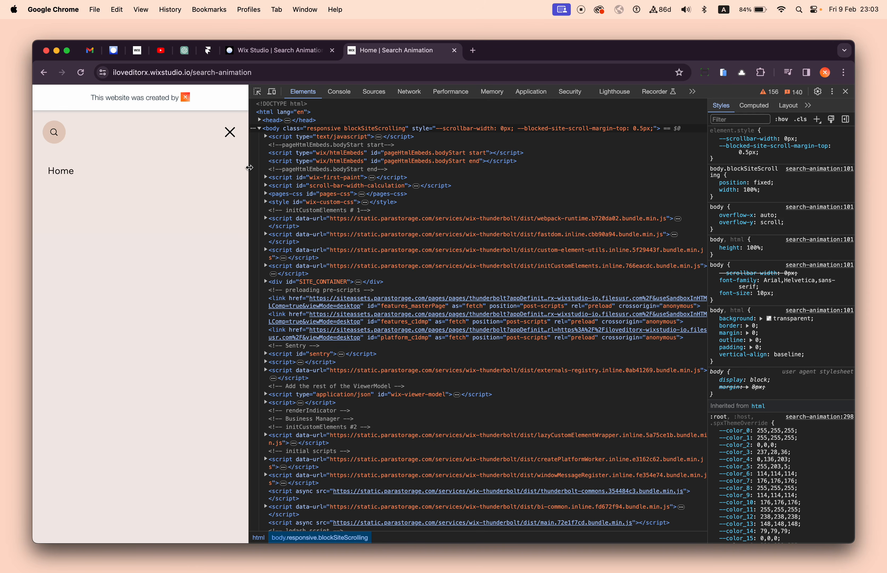
drag(249, 168, 707, 168)
- Return to the Wix Studio editor, clear away the publish confirmation, code and layers, and switch to the Desktop breakpoint
click(276, 51)
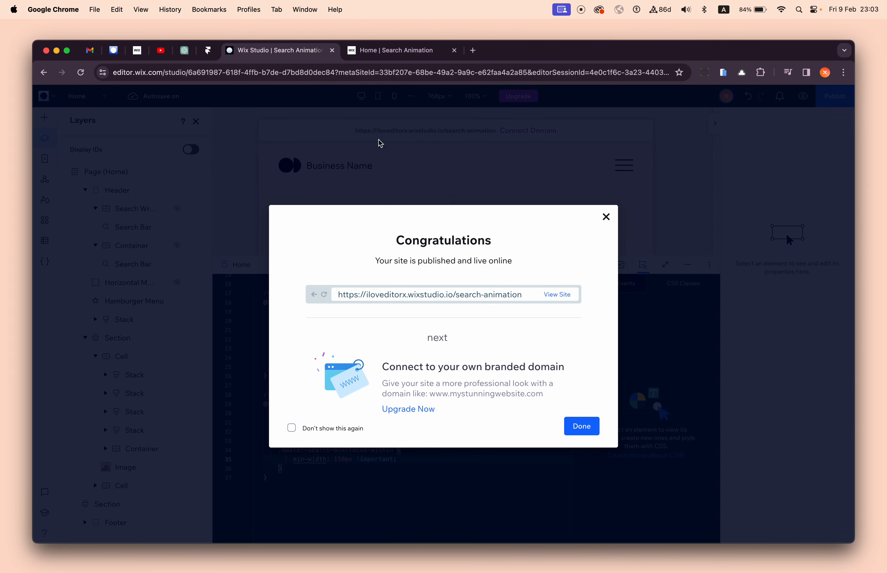
click(605, 222)
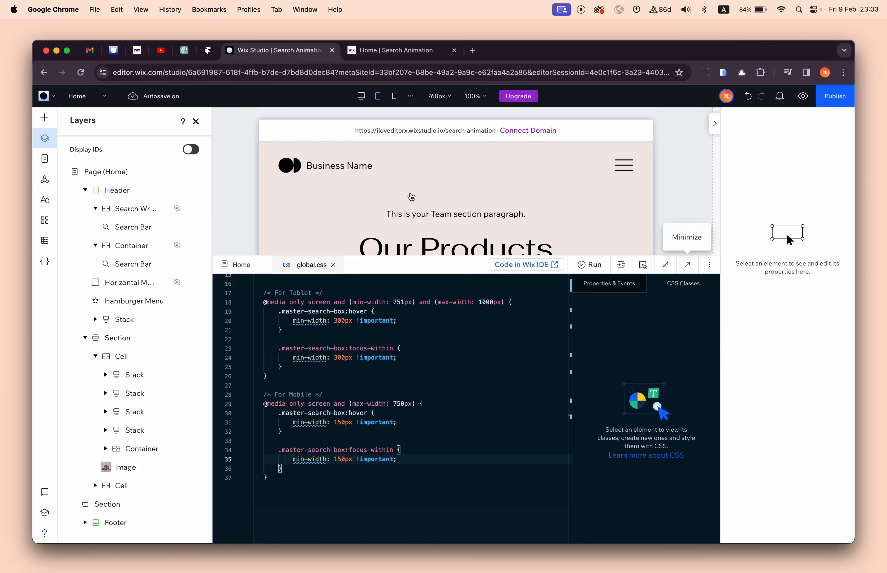
click(688, 264)
click(196, 121)
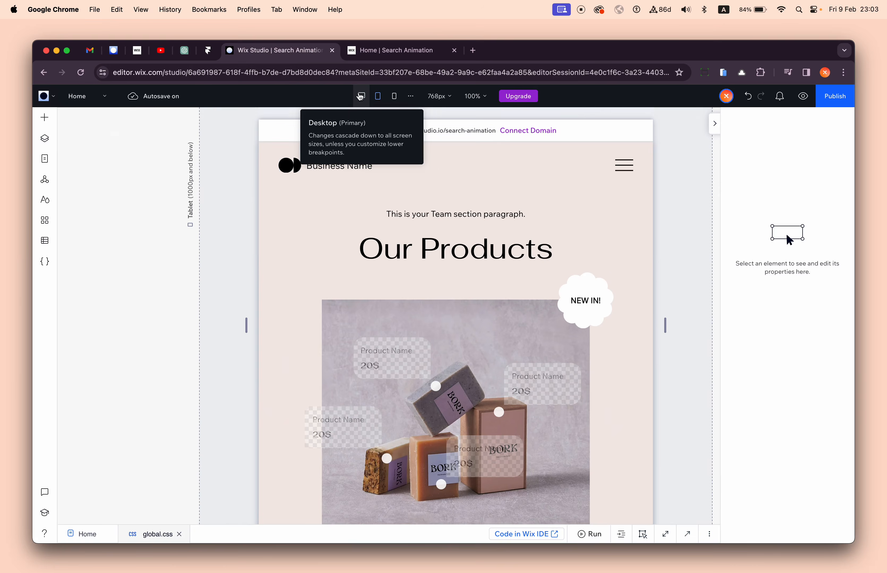
click(361, 96)
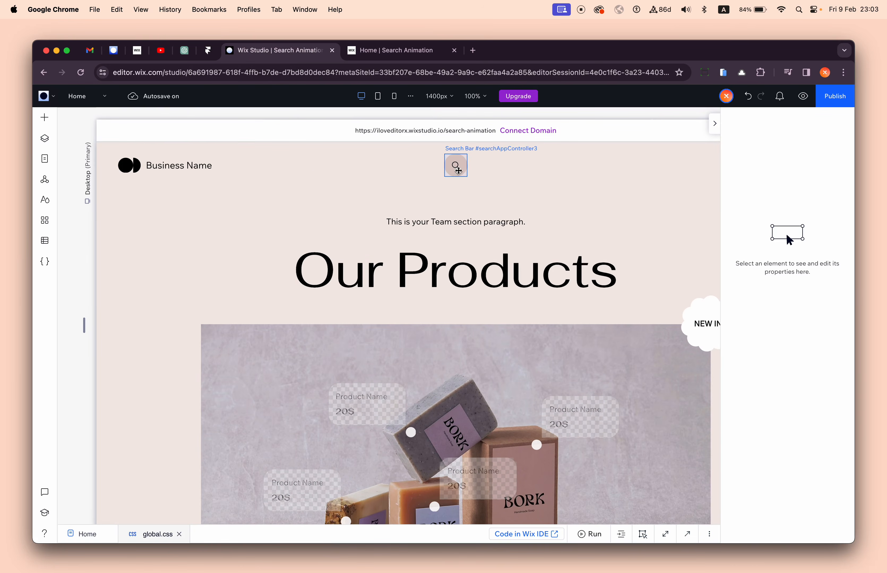
- Select the header container around the search bar and dock it to the left
click(454, 165)
click(502, 224)
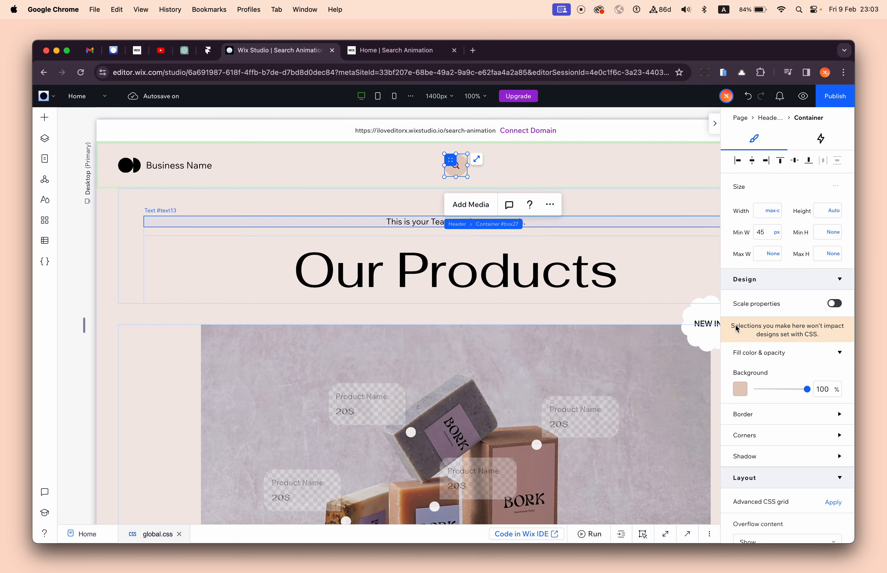
scroll(742, 337, down, 8)
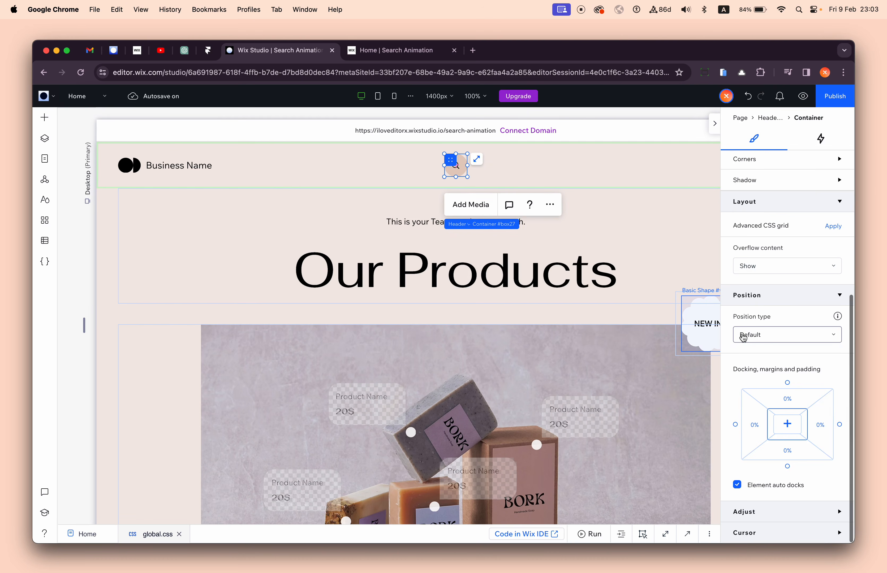
click(736, 425)
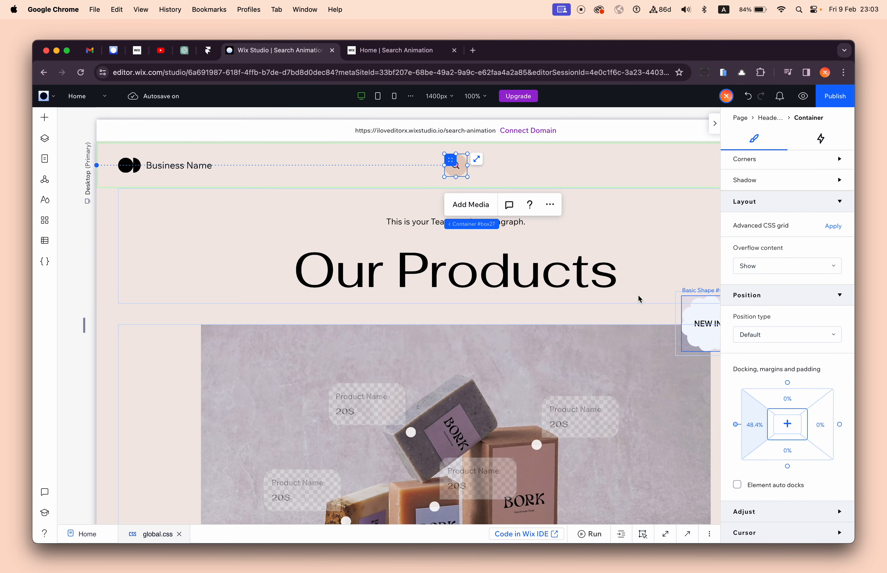
- Publish the site, close the developer tools on the live page, and test the middle search bar's expansion at full width
click(456, 166)
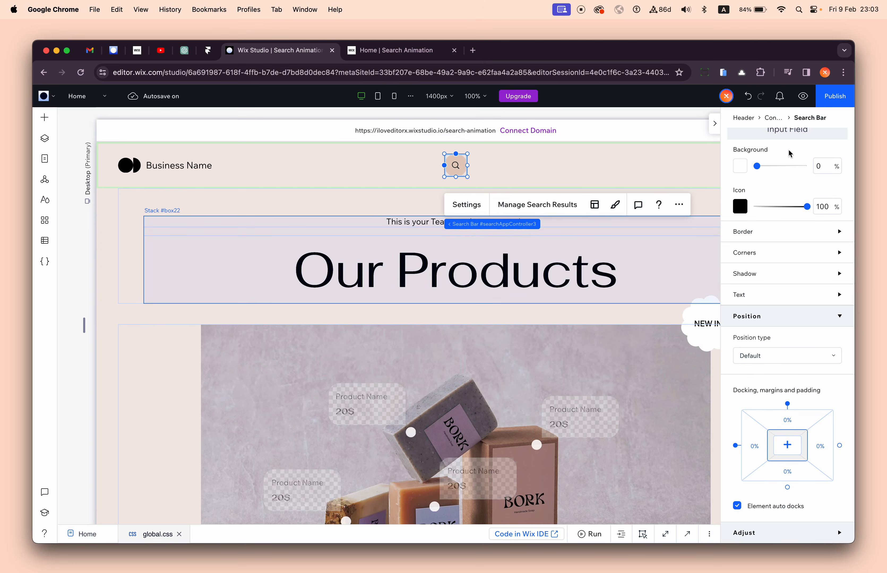
click(829, 98)
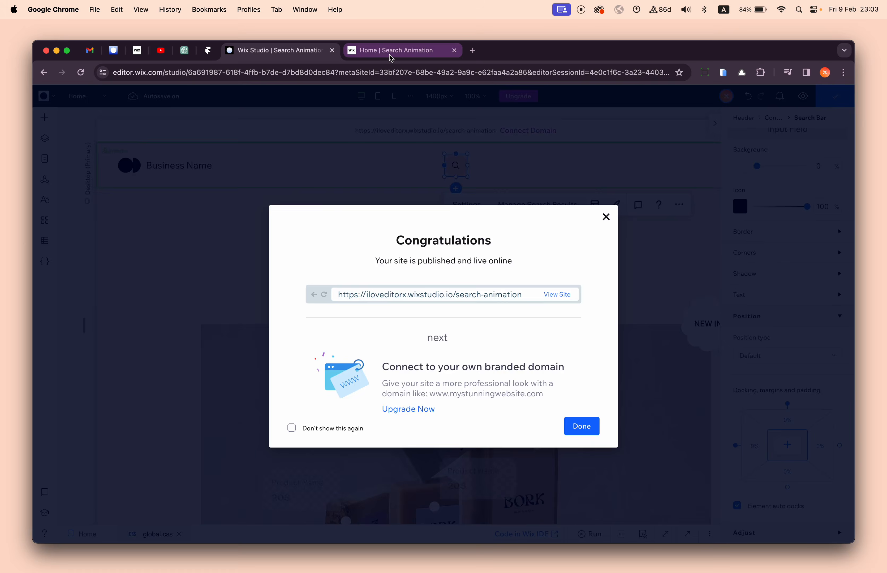
click(390, 56)
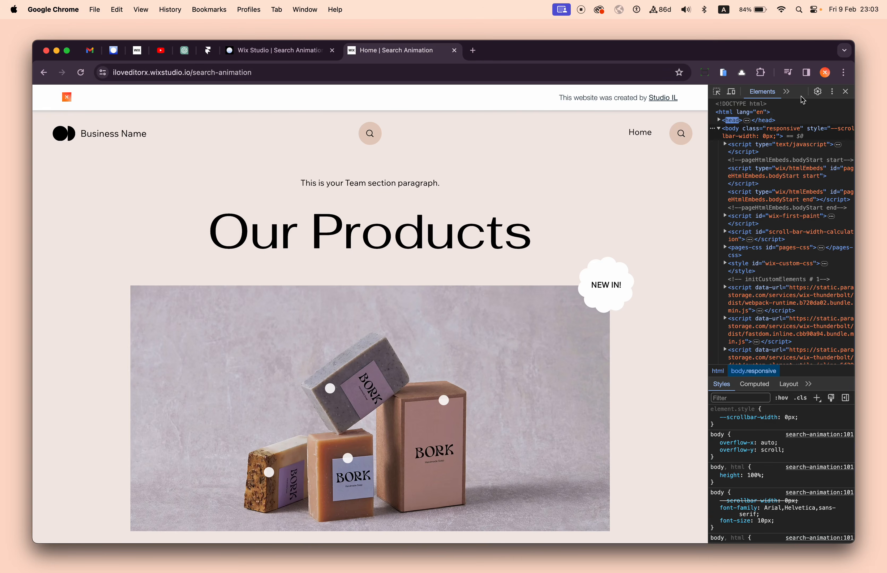
click(845, 91)
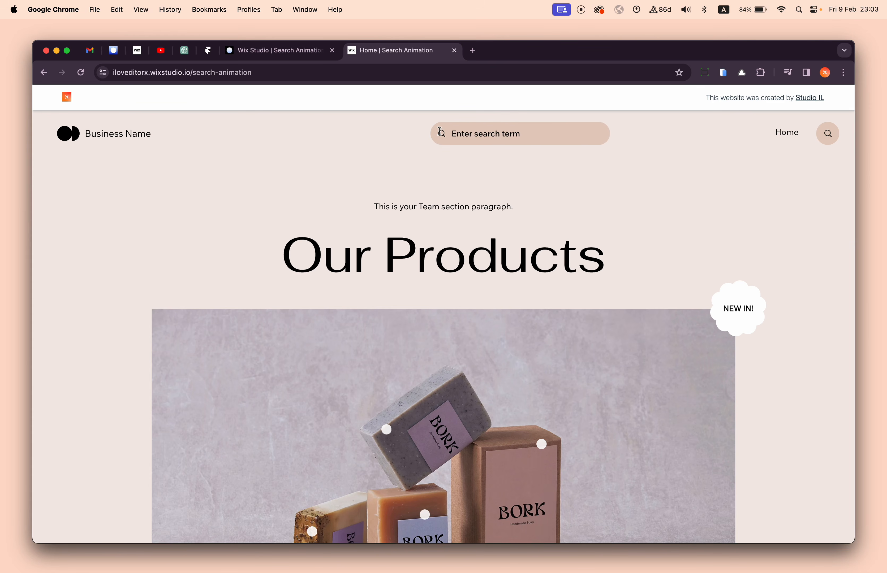
mouse_move(446, 133)
- Return to the Wix Studio editor and remove the left docking from the search bar in the middle of the header
key(ctrl+shift+Tab)
click(443, 177)
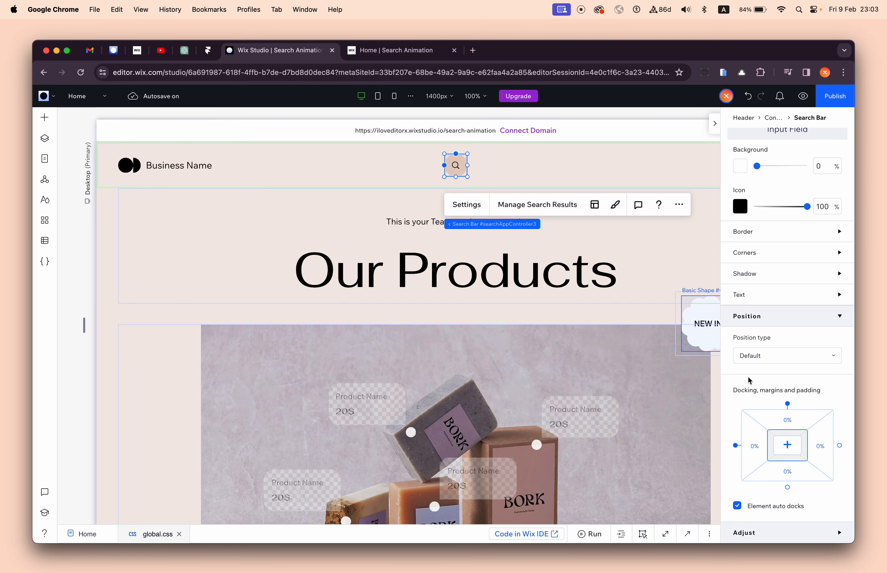
click(735, 447)
scroll(455, 160, right, 4)
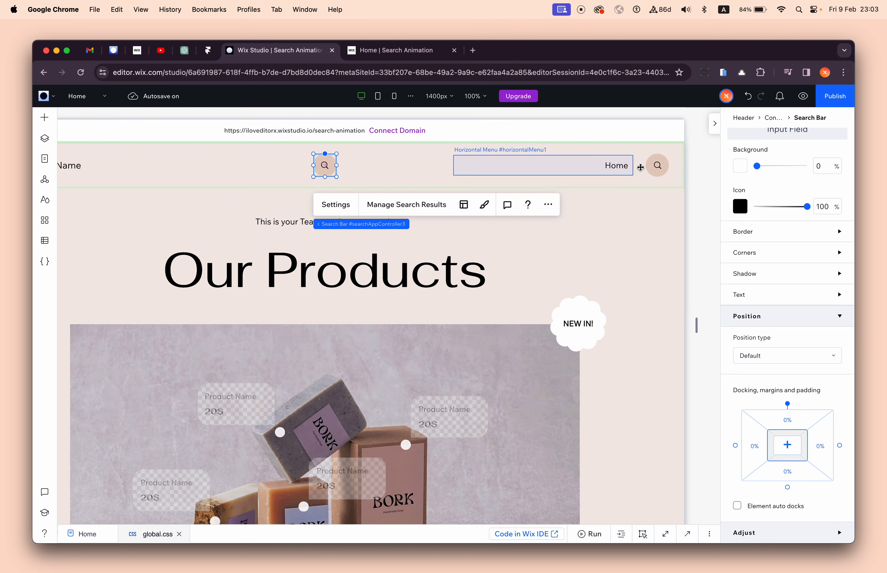
- Examine the docking of the container around the search bar beside the Home menu, and test that search bar on the live site
click(647, 169)
click(467, 224)
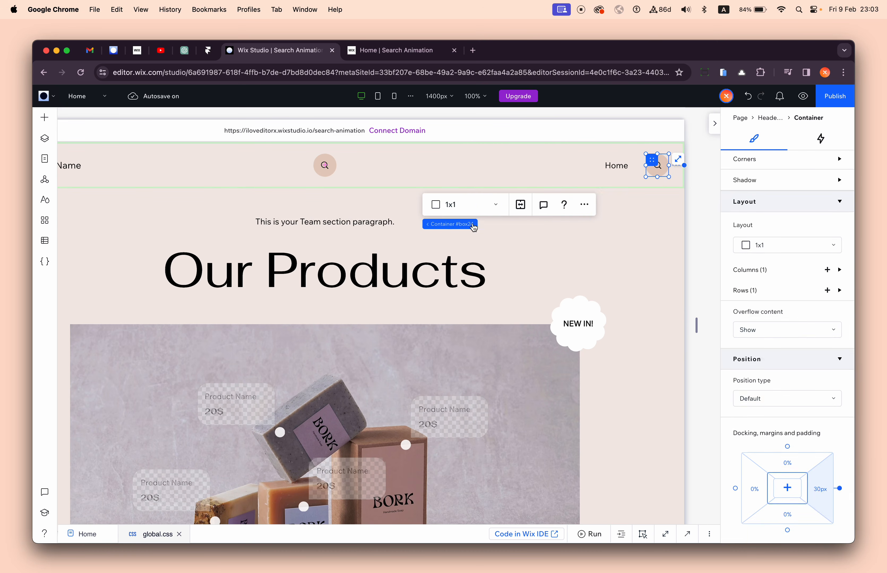
scroll(801, 373, down, 2)
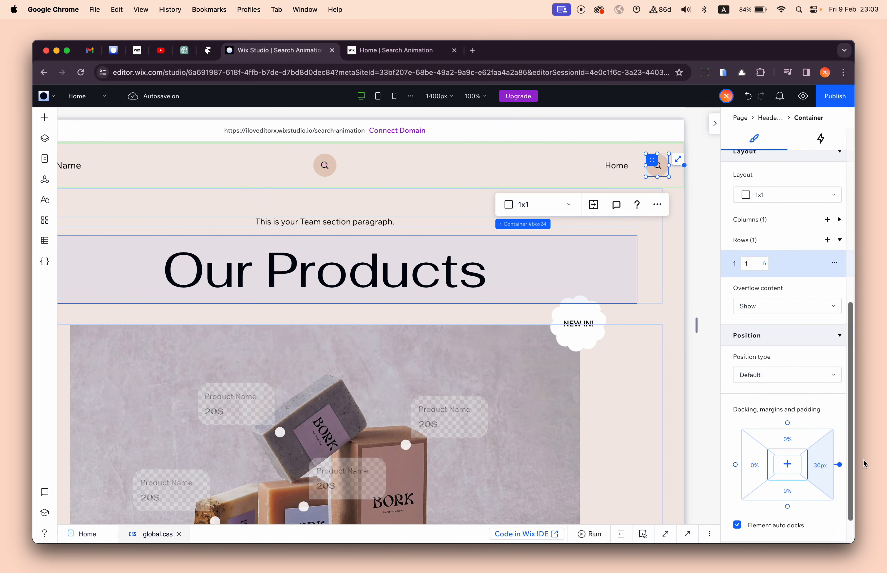
click(409, 56)
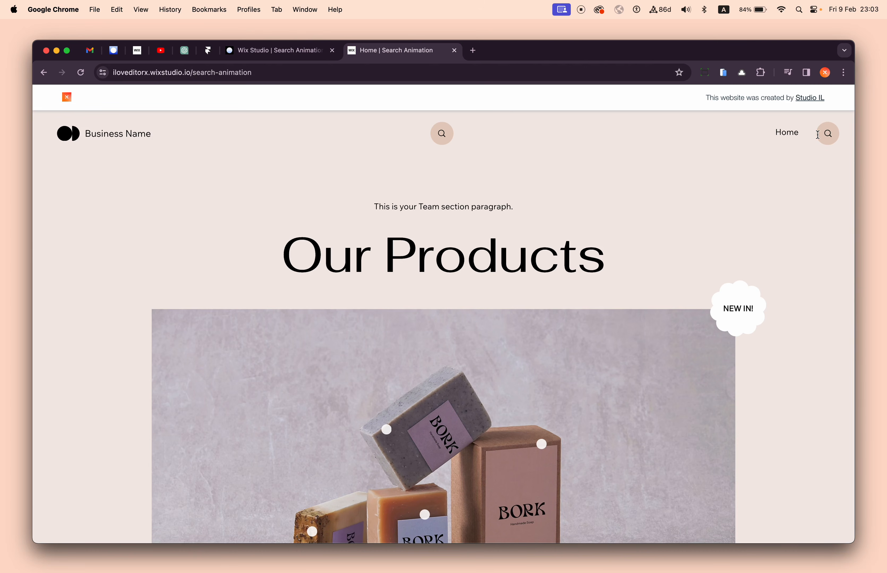
mouse_move(819, 133)
- Return to the Wix Studio editor, review the general, tablet and mobile search-box rules in global.css, and go back to the header section
click(276, 50)
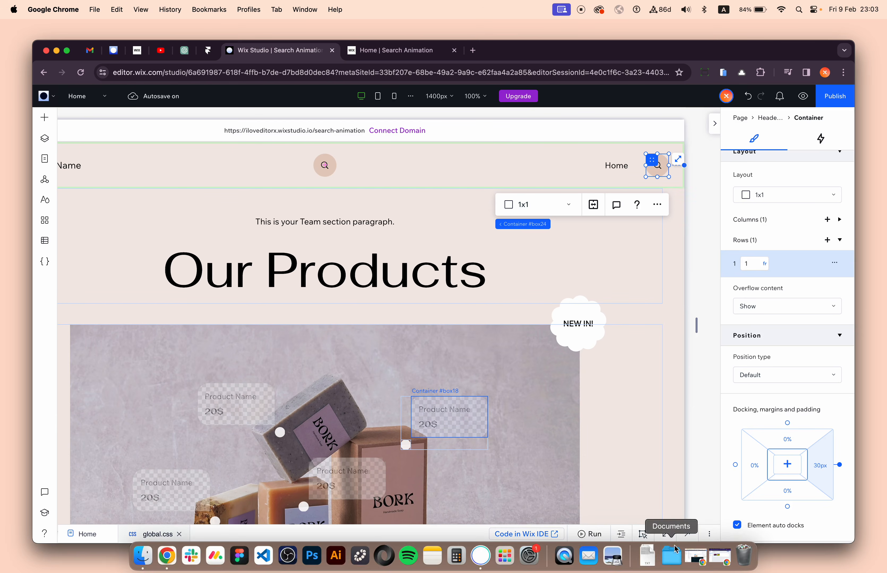
click(667, 534)
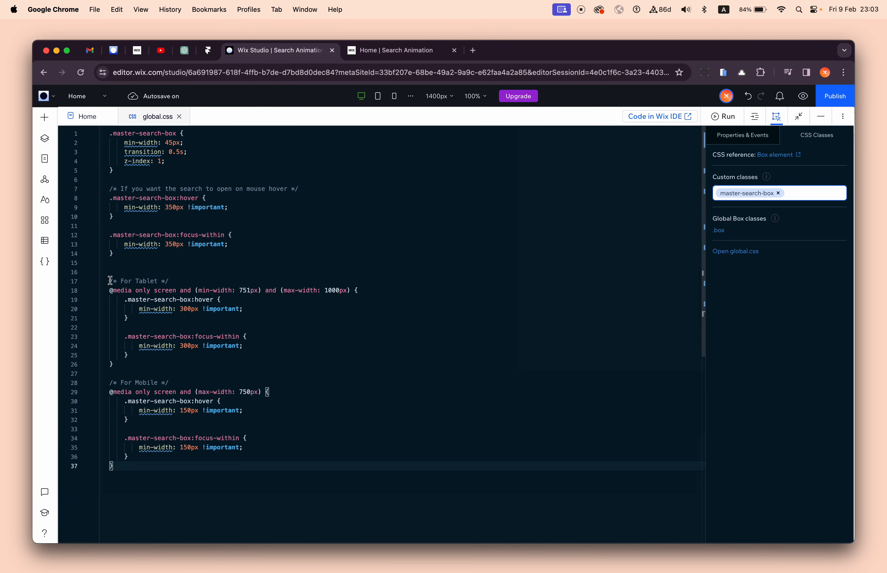
drag(111, 280, 188, 278)
drag(140, 364, 137, 282)
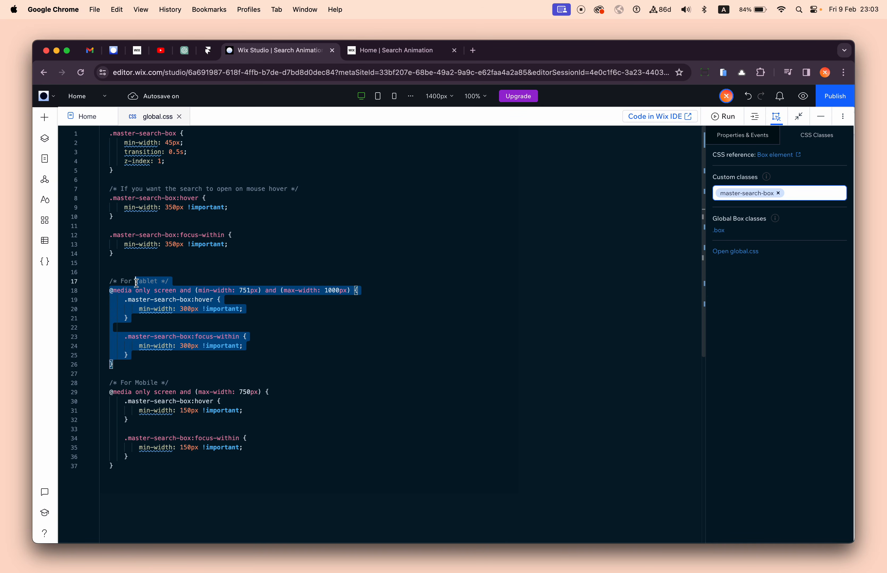
drag(116, 383, 206, 381)
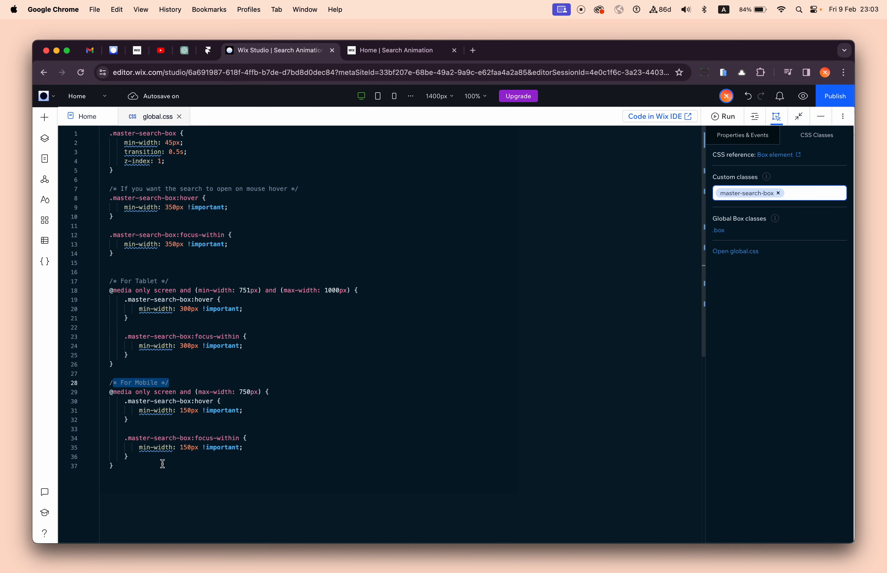
drag(163, 464, 162, 421)
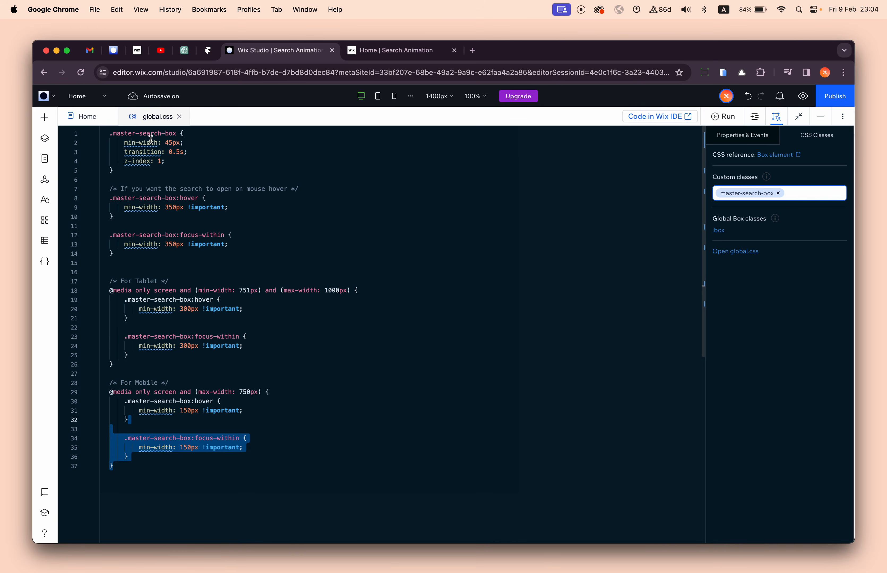
drag(150, 134, 152, 253)
click(152, 253)
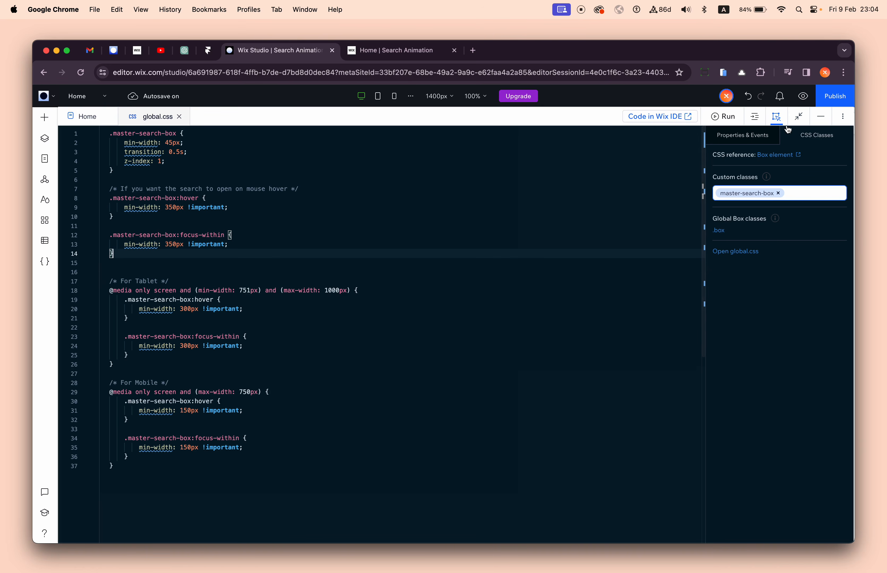
click(820, 117)
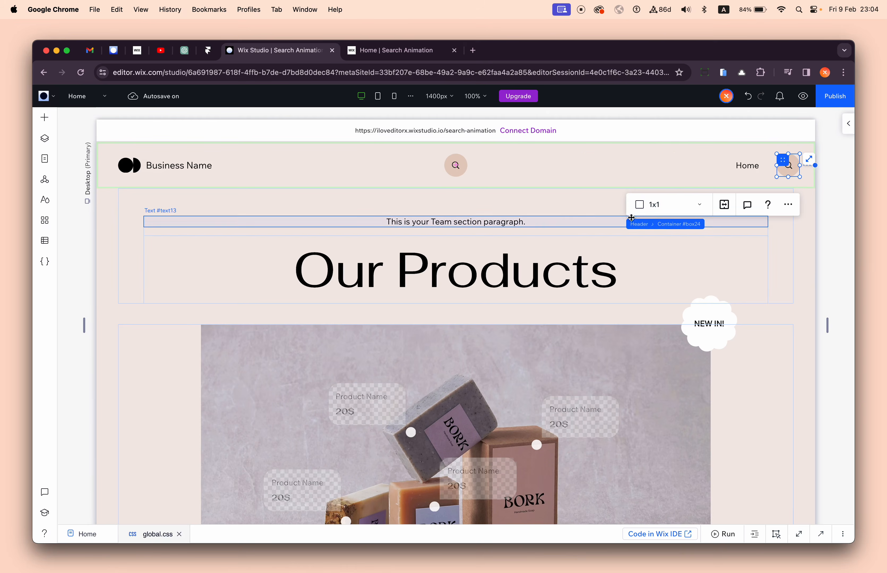
click(547, 159)
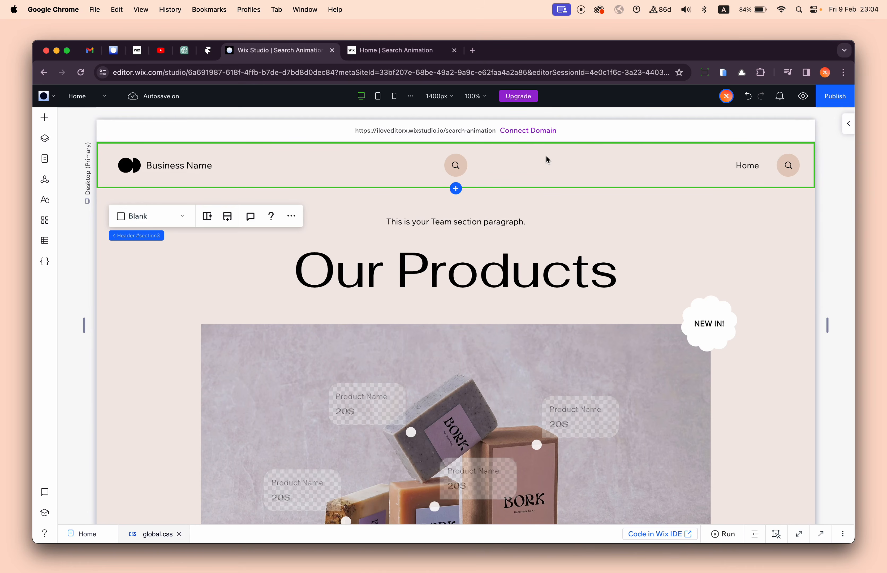